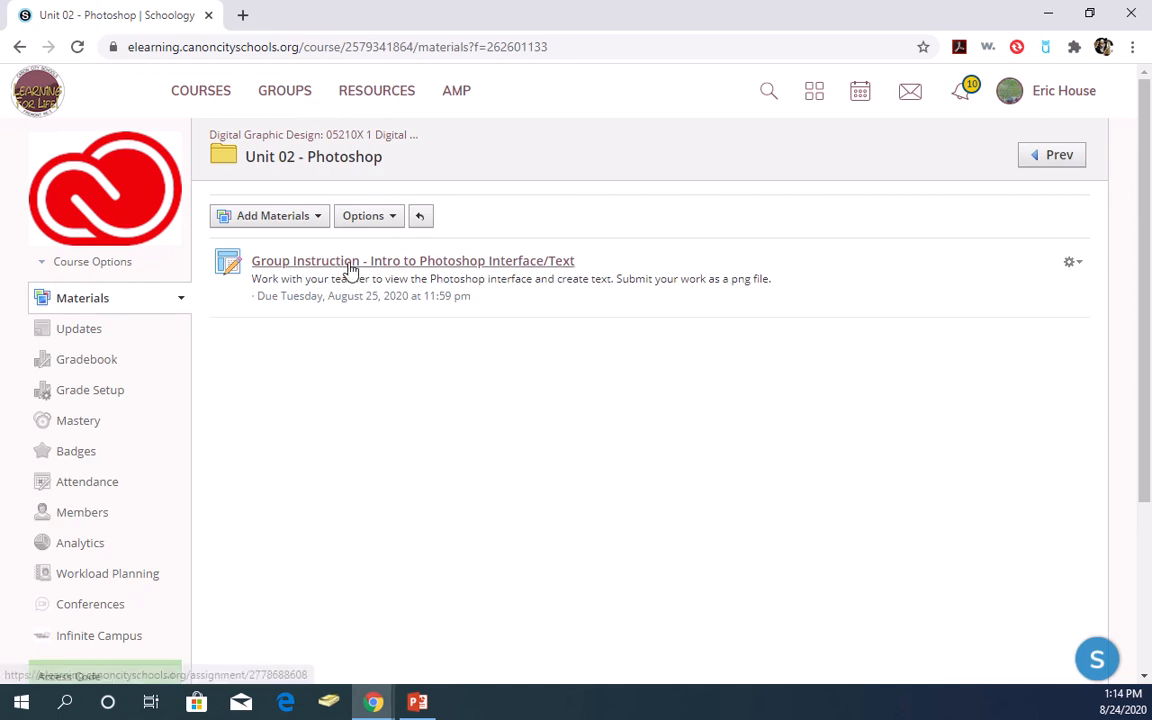
Open the Group Instruction - Intro to Photoshop Interface/Text assignment, and launch Adobe Photoshop CS6 (64 Bit).
click(350, 264)
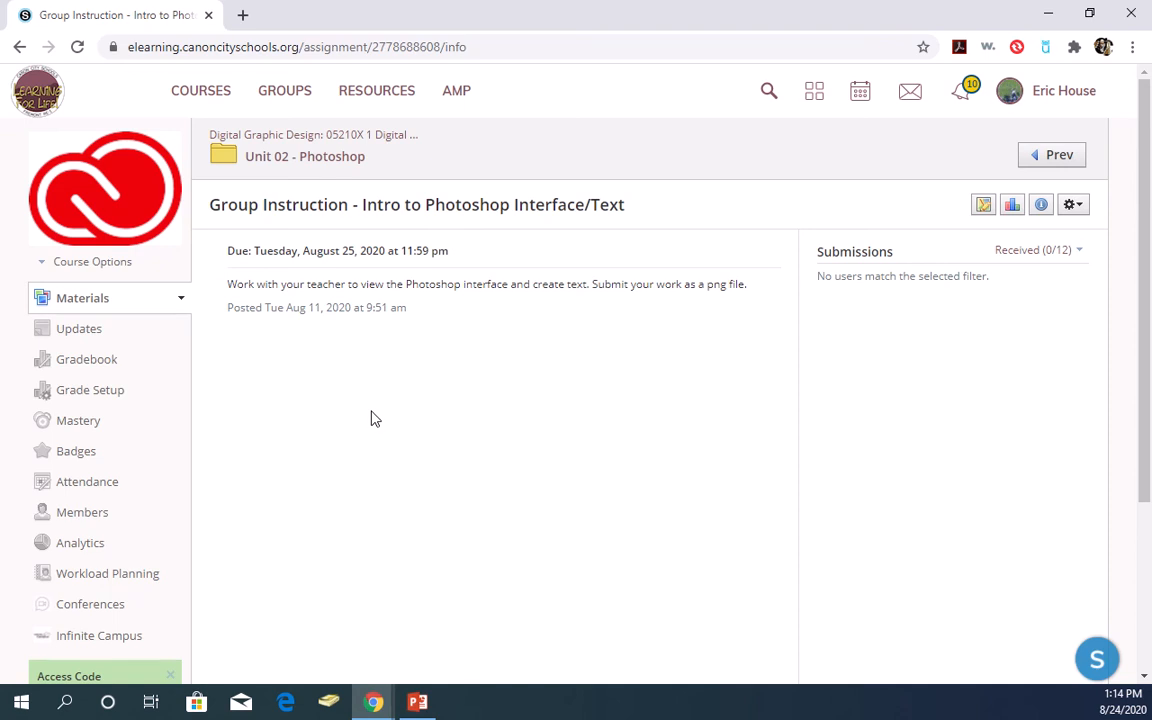
click(21, 703)
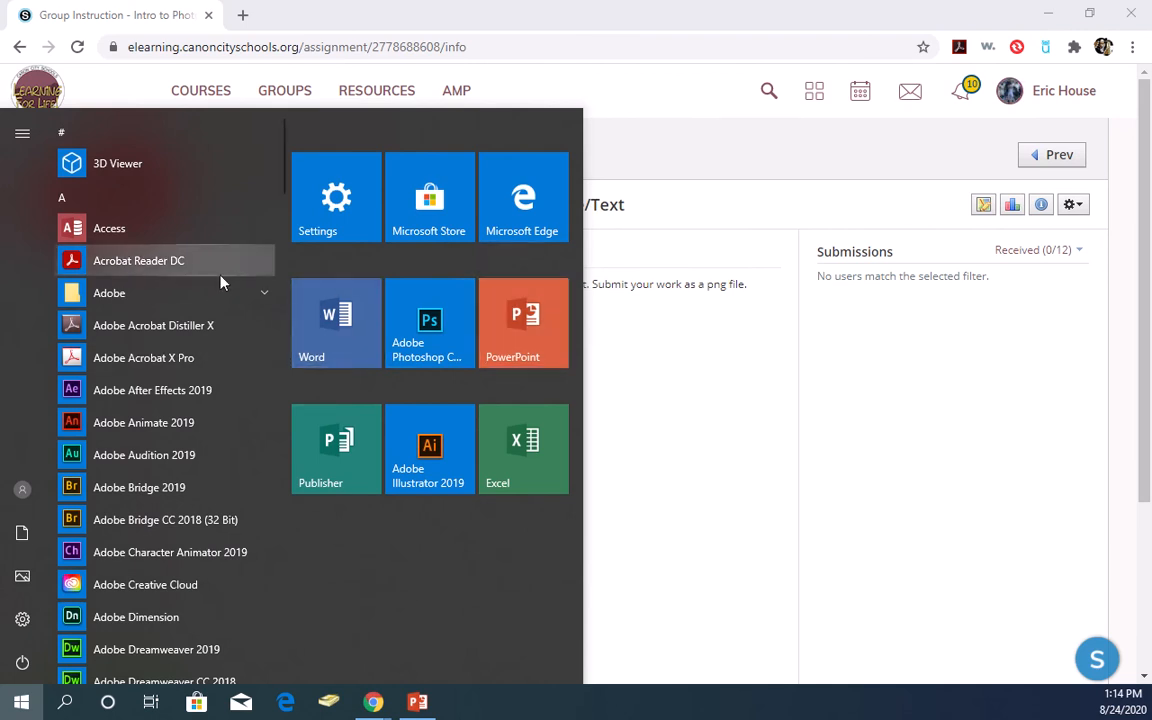
click(263, 293)
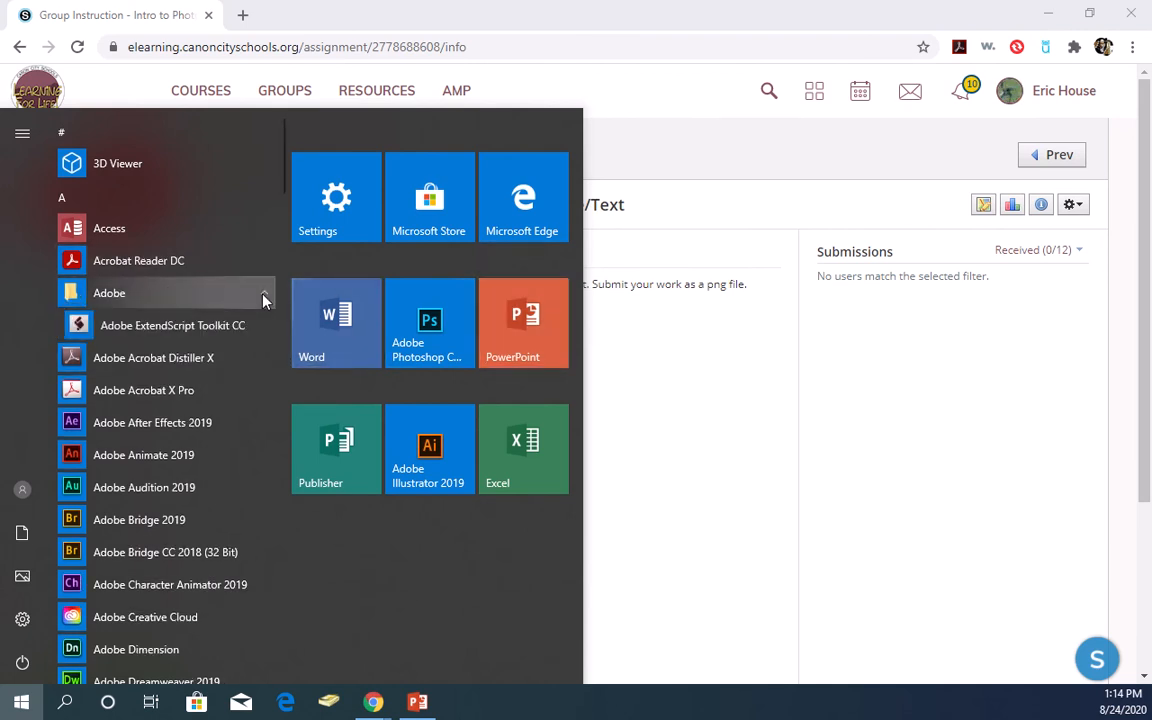
scroll(195, 410, down, 6)
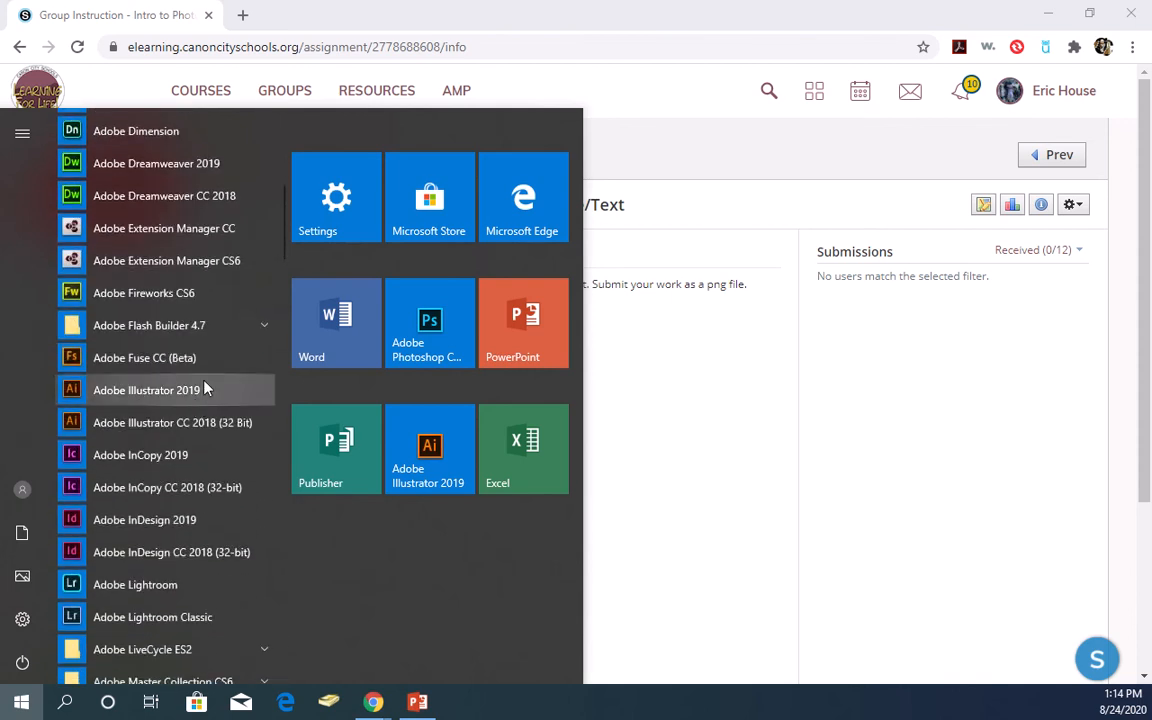
scroll(205, 388, down, 4)
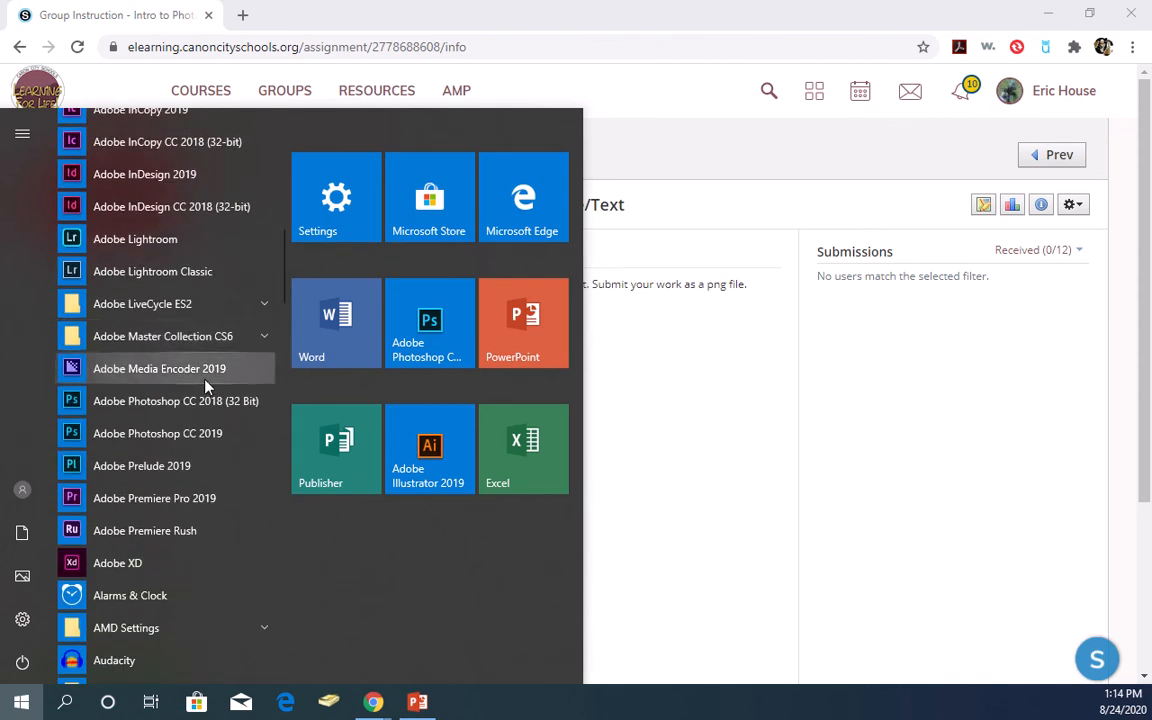
scroll(205, 388, down, 3)
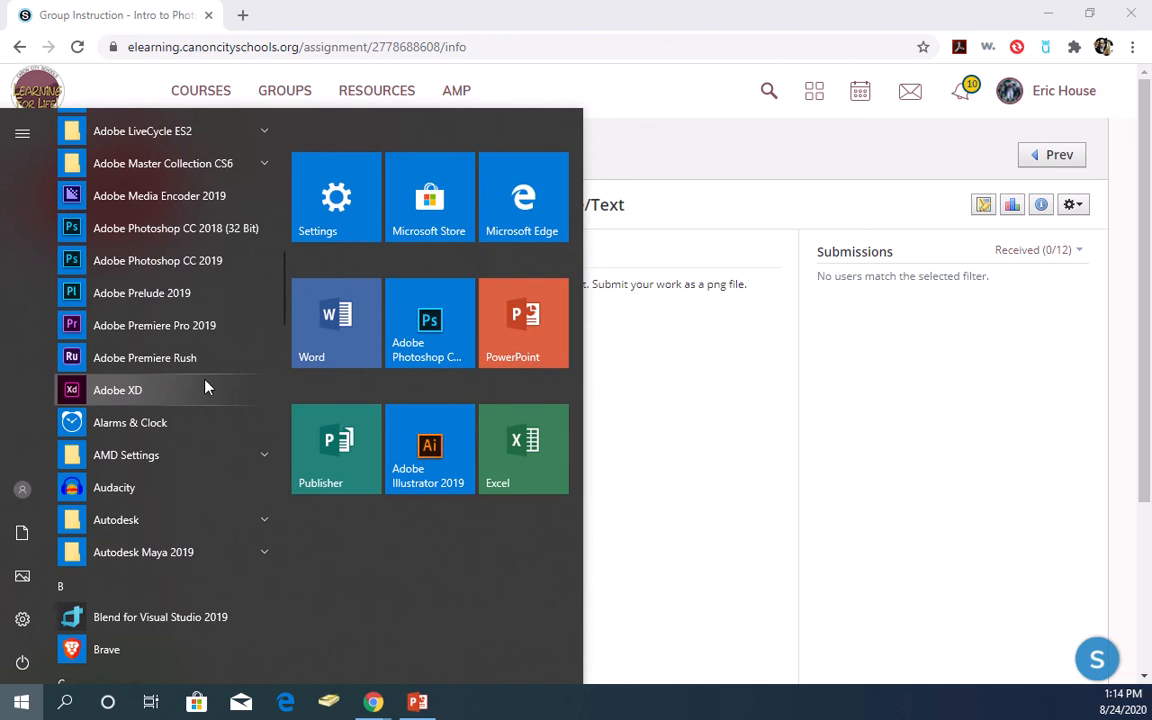
scroll(205, 388, up, 3)
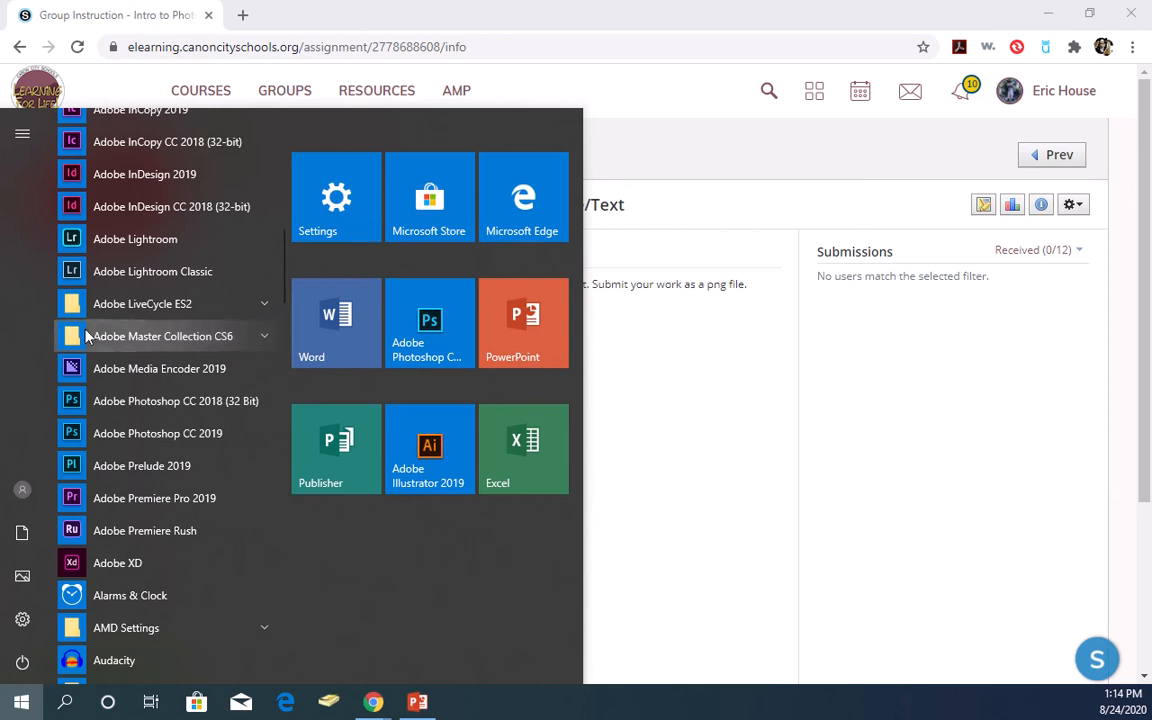
click(254, 337)
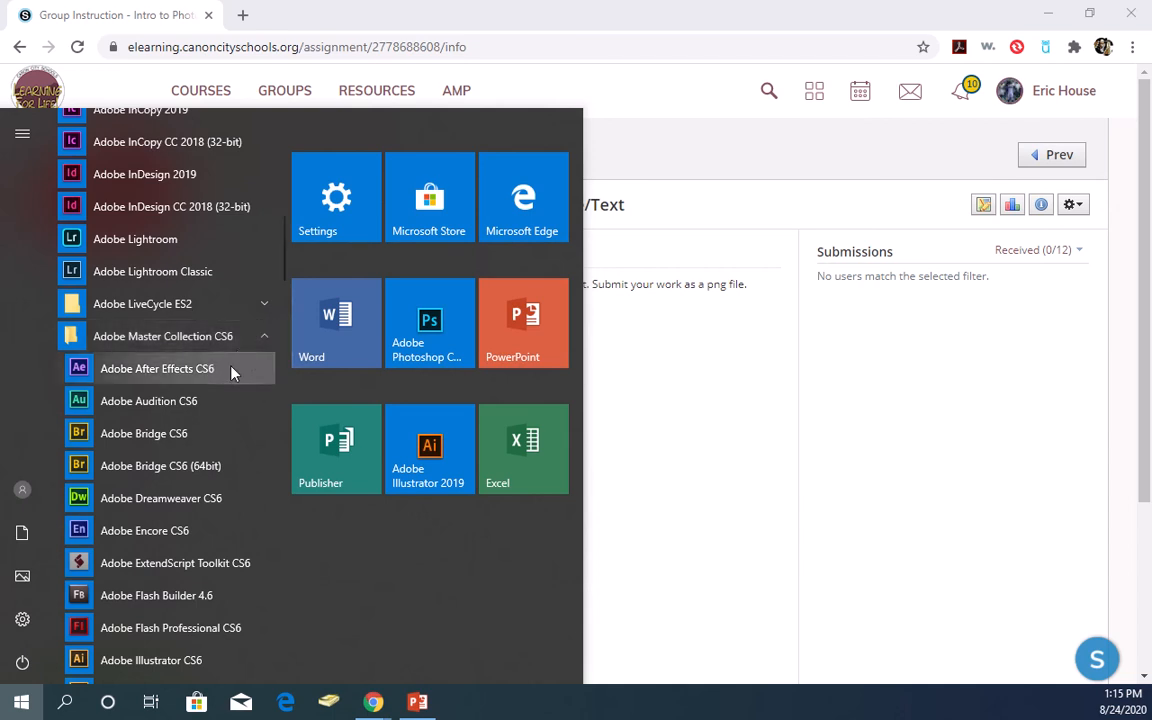
scroll(231, 373, down, 2)
scroll(231, 373, down, 2)
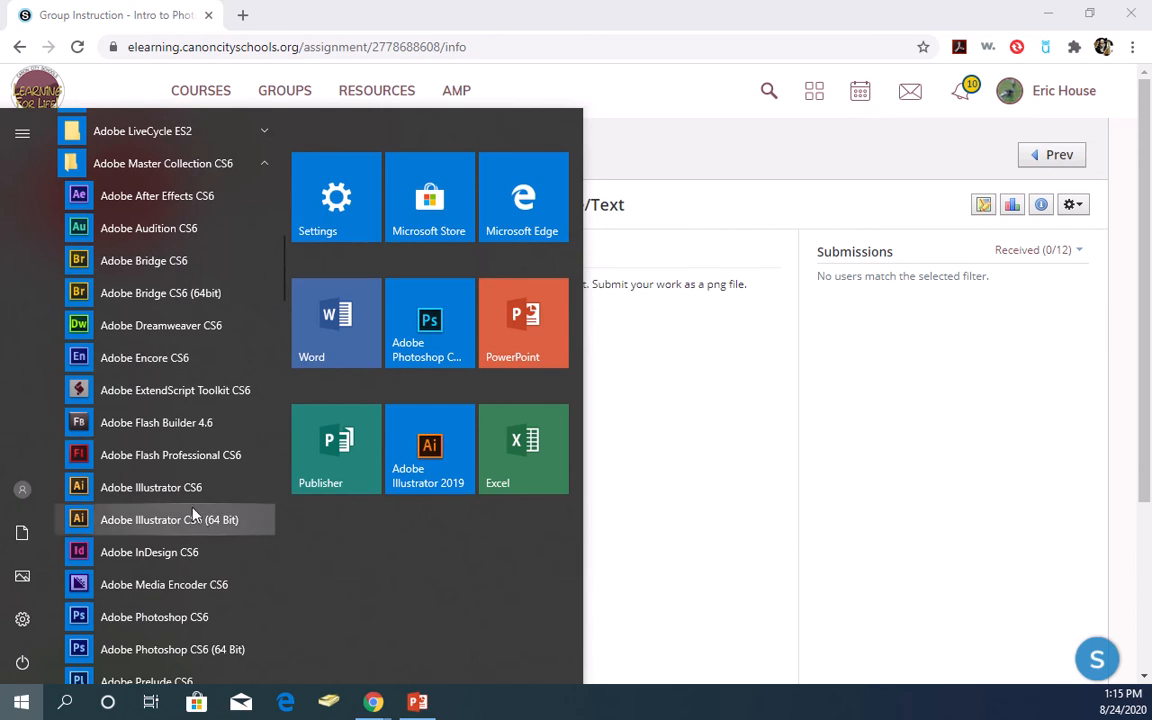
scroll(210, 513, down, 2)
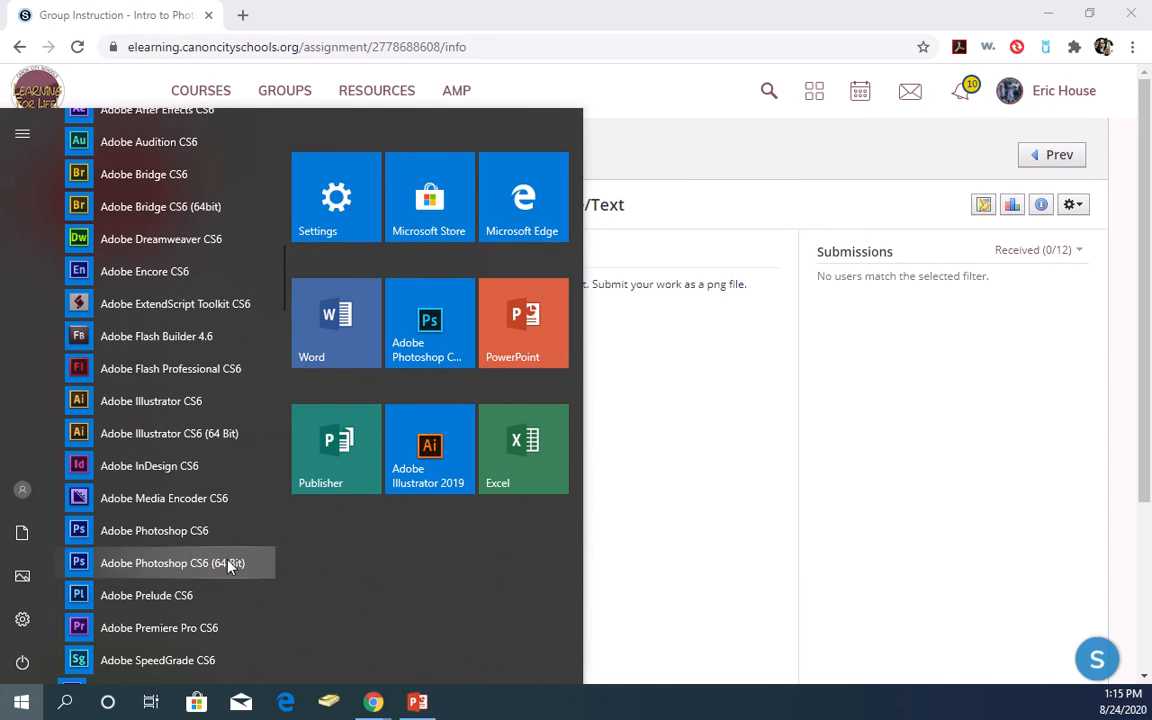
click(229, 564)
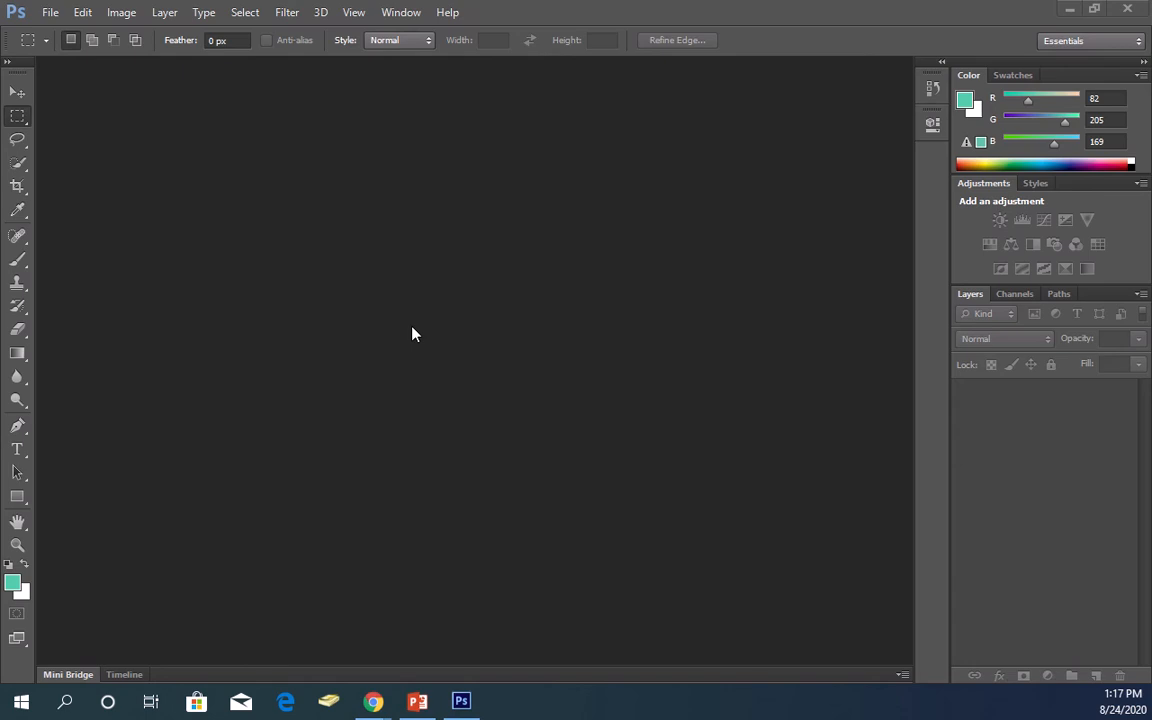
Reset the Essentials workspace to its default layout.
click(415, 20)
mouse_move(420, 52)
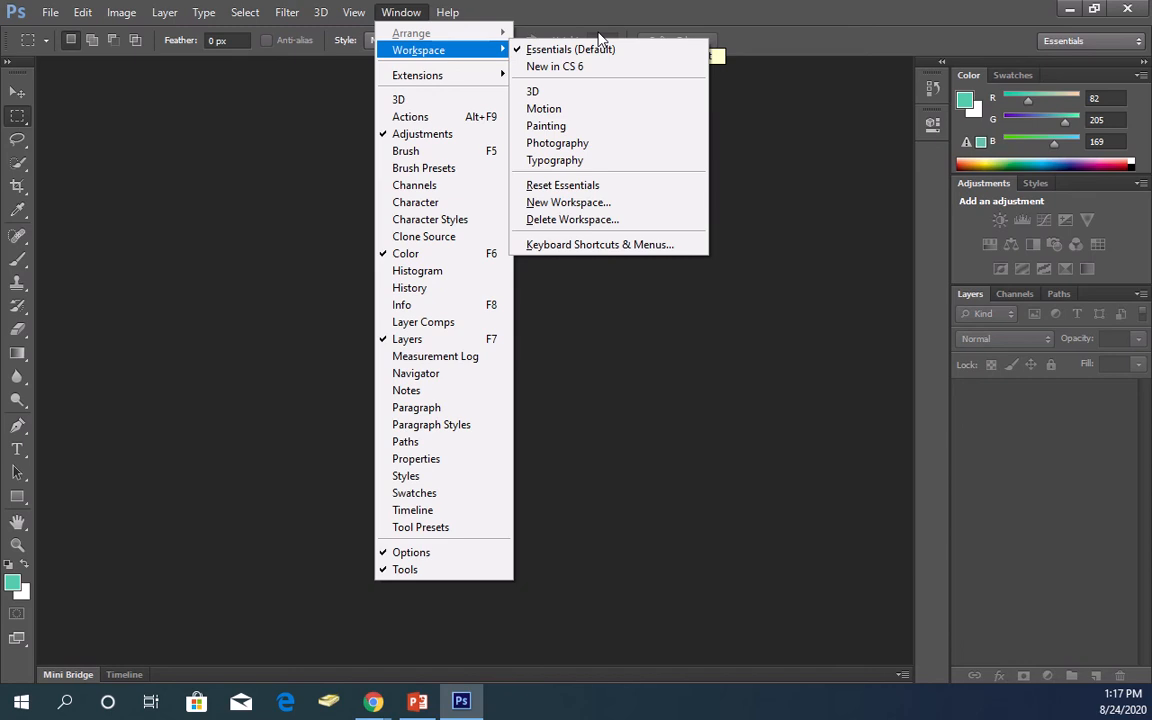
click(600, 186)
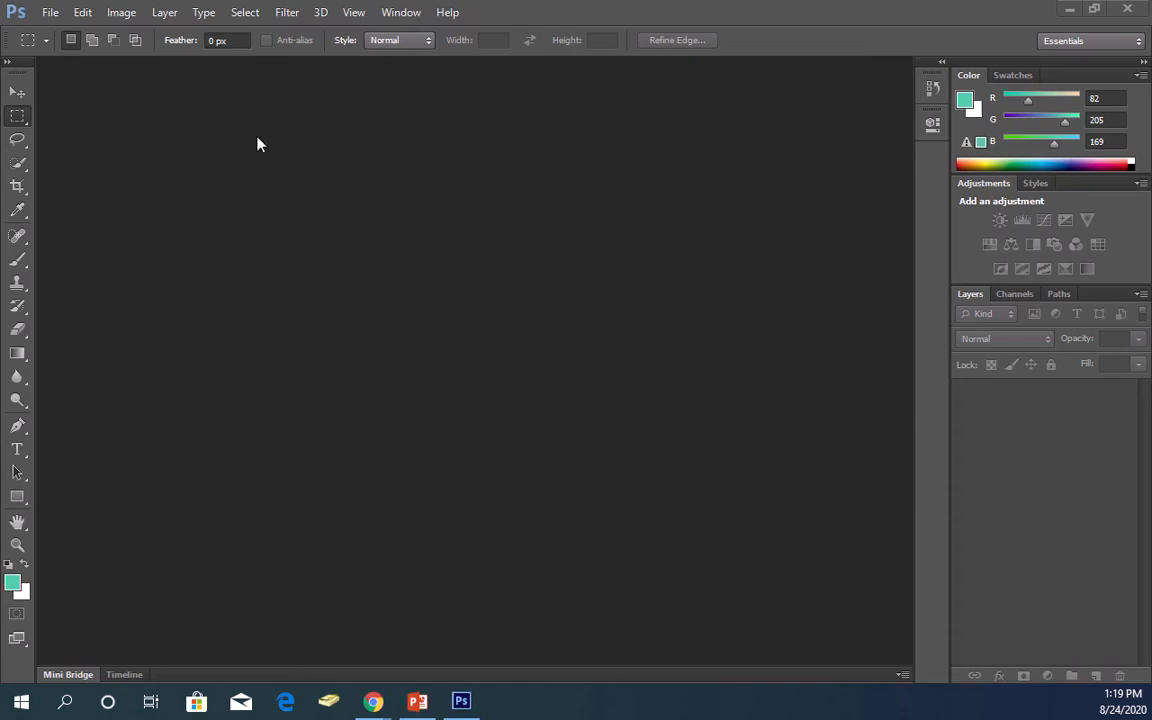
Examine the tool variants grouped under the Lasso, Quick Selection, Crop and Brush tools.
right_click(16, 146)
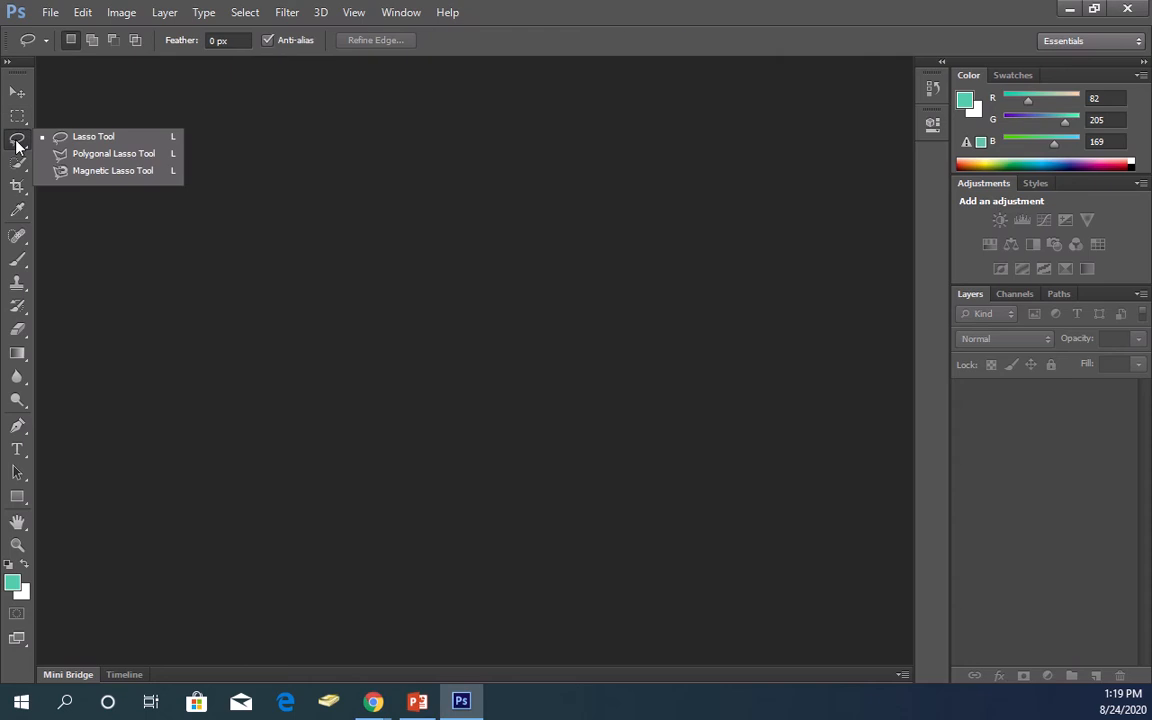
right_click(22, 164)
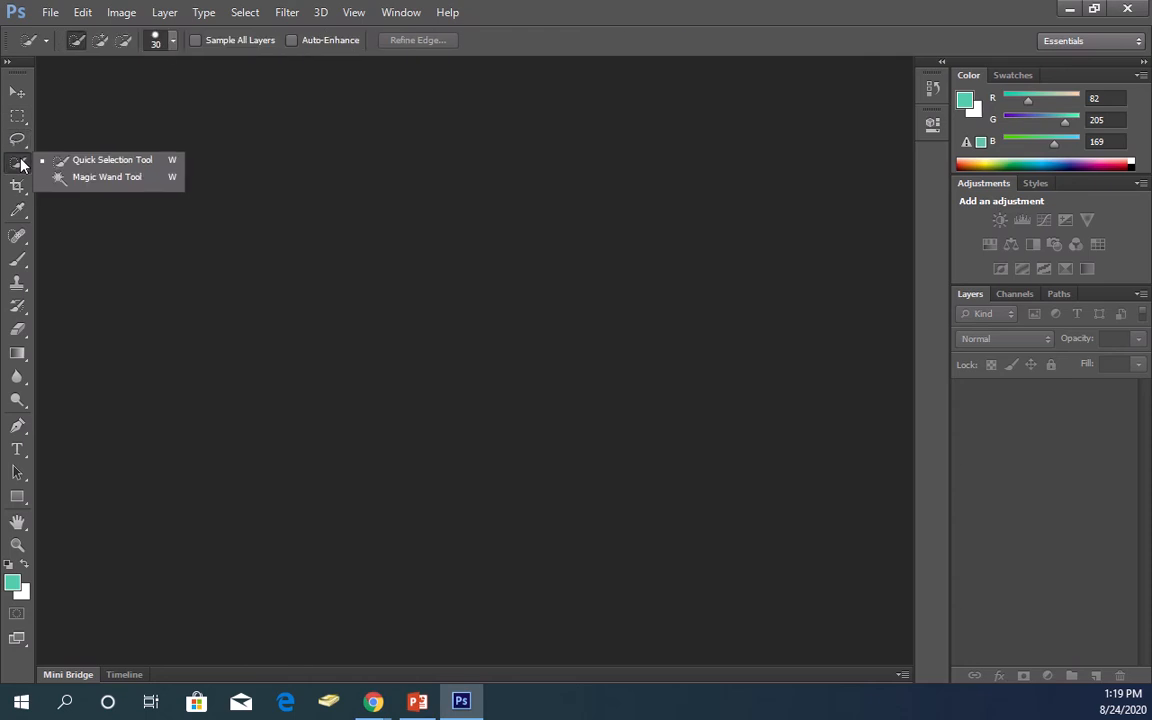
right_click(20, 186)
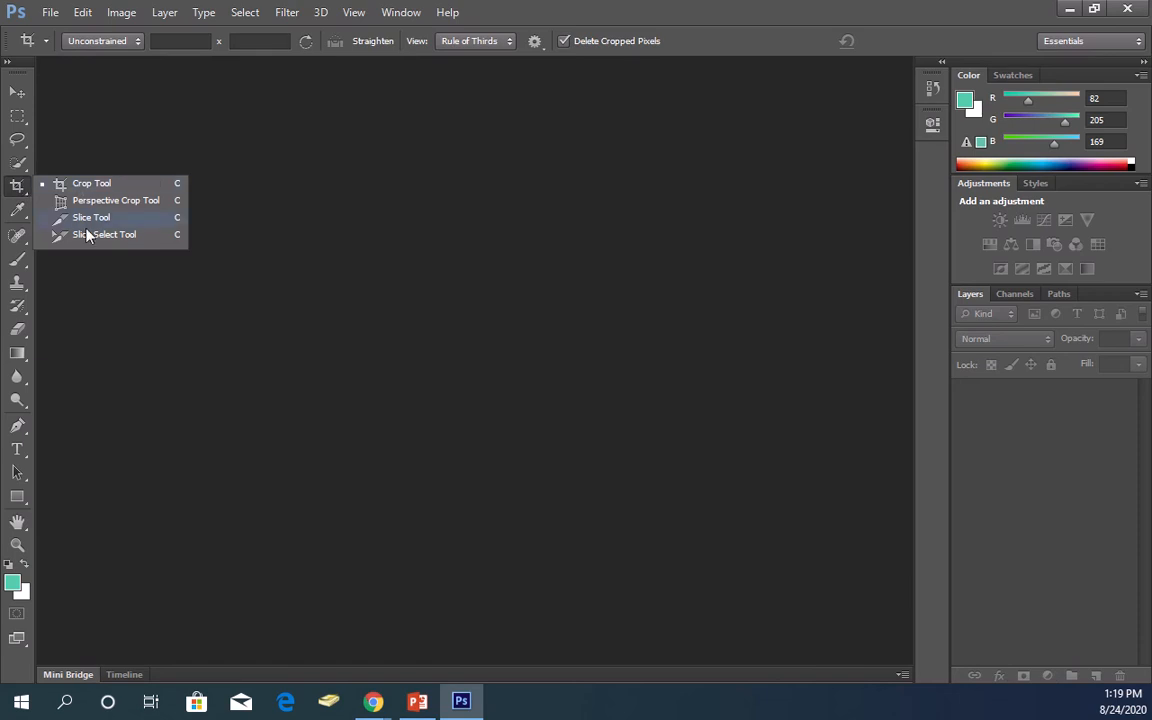
click(56, 90)
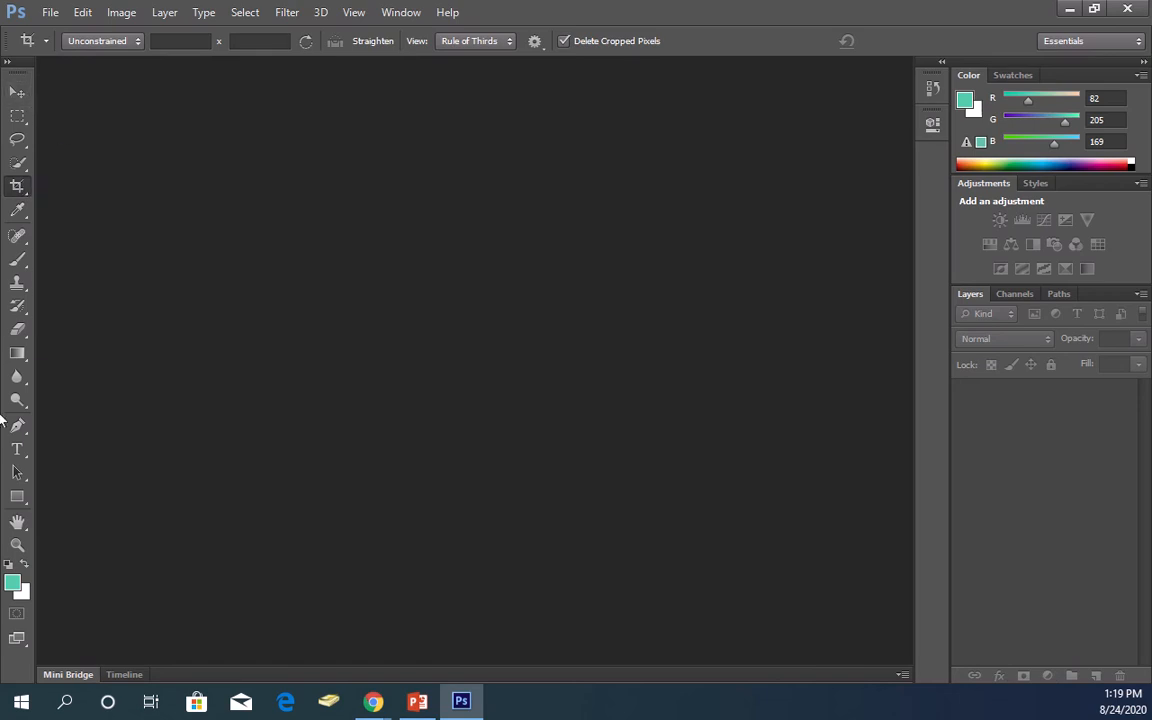
right_click(18, 260)
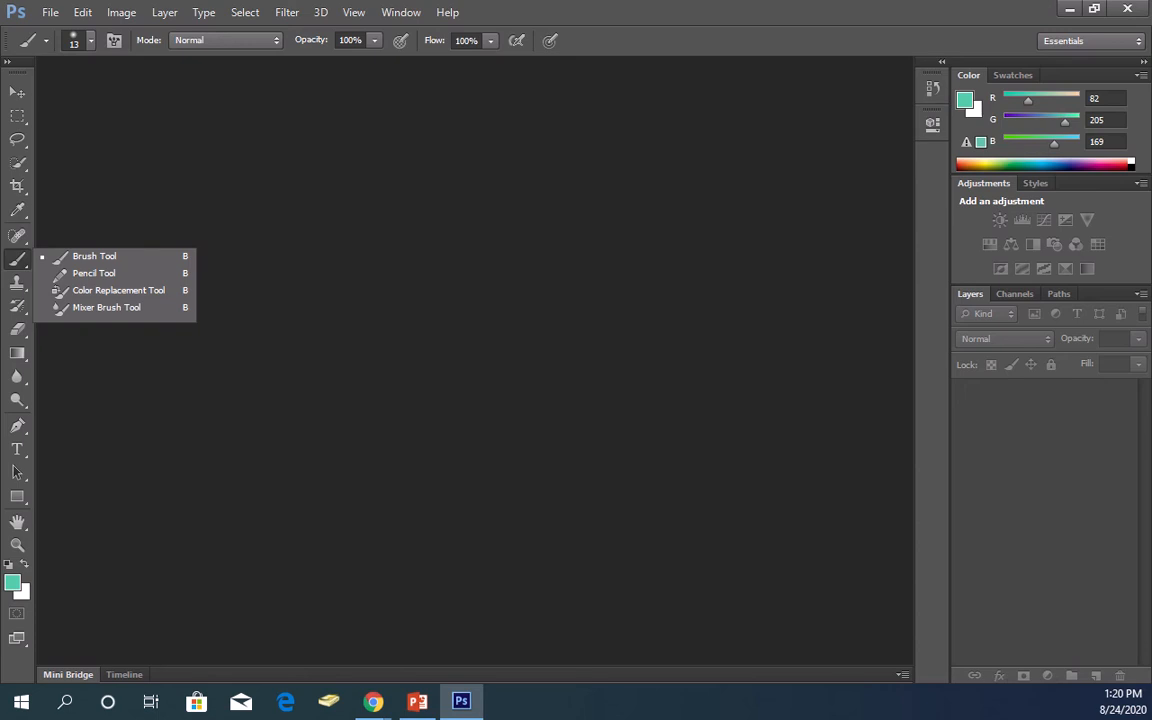
key(Escape)
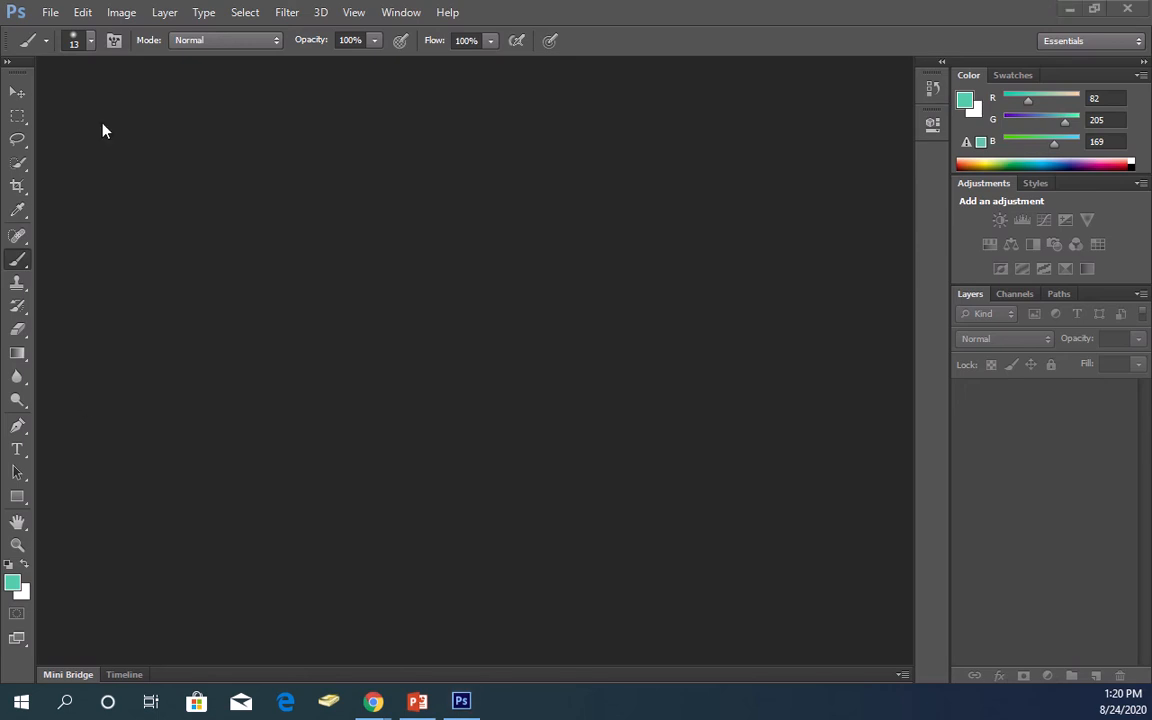
Examine the Move and Eyedropper tools' options and the variants grouped with the Lasso and Clone Stamp tools.
click(22, 95)
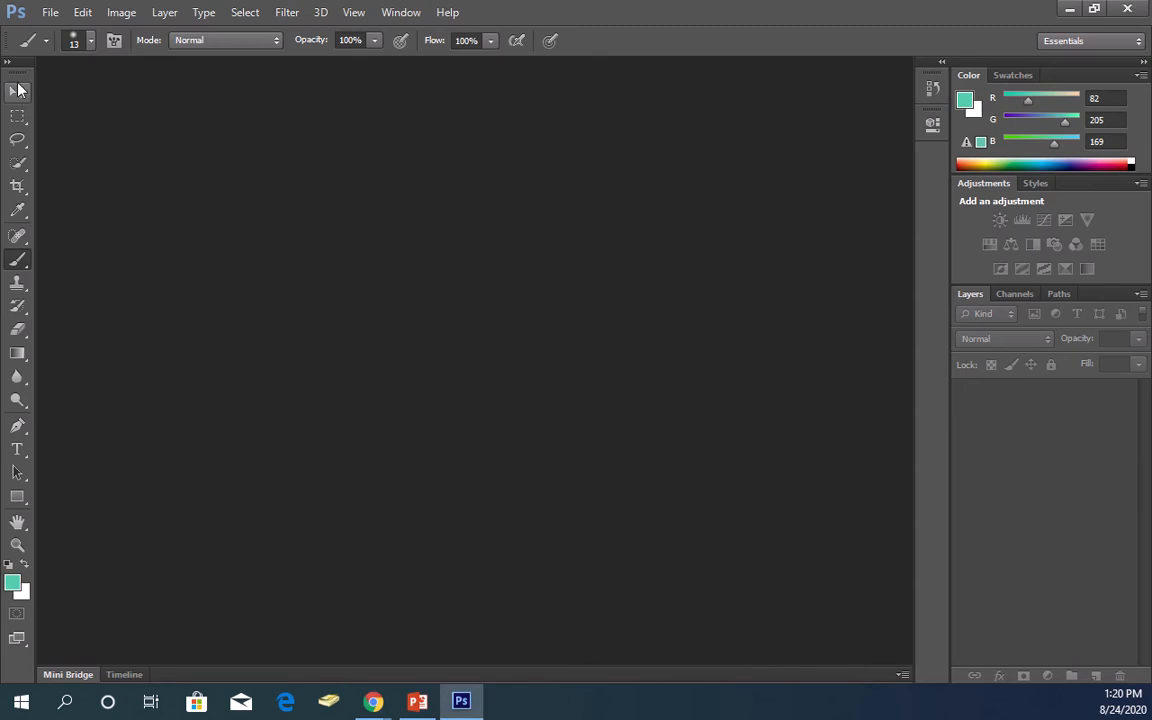
click(21, 94)
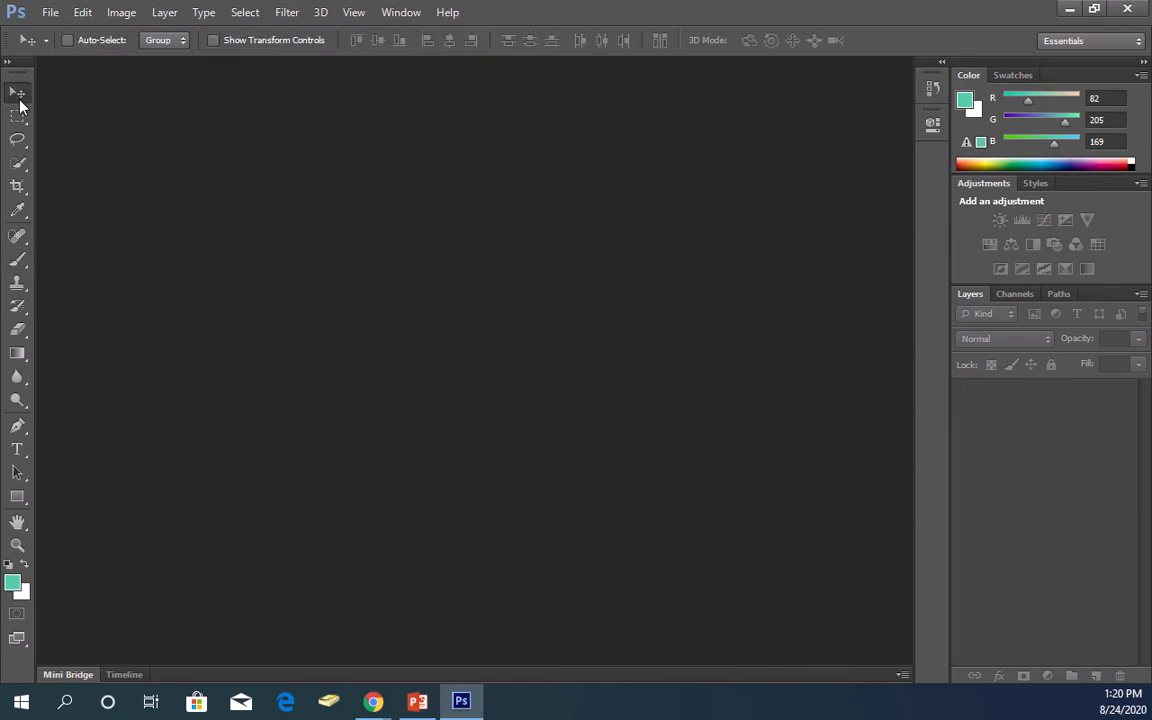
drag(18, 116, 24, 145)
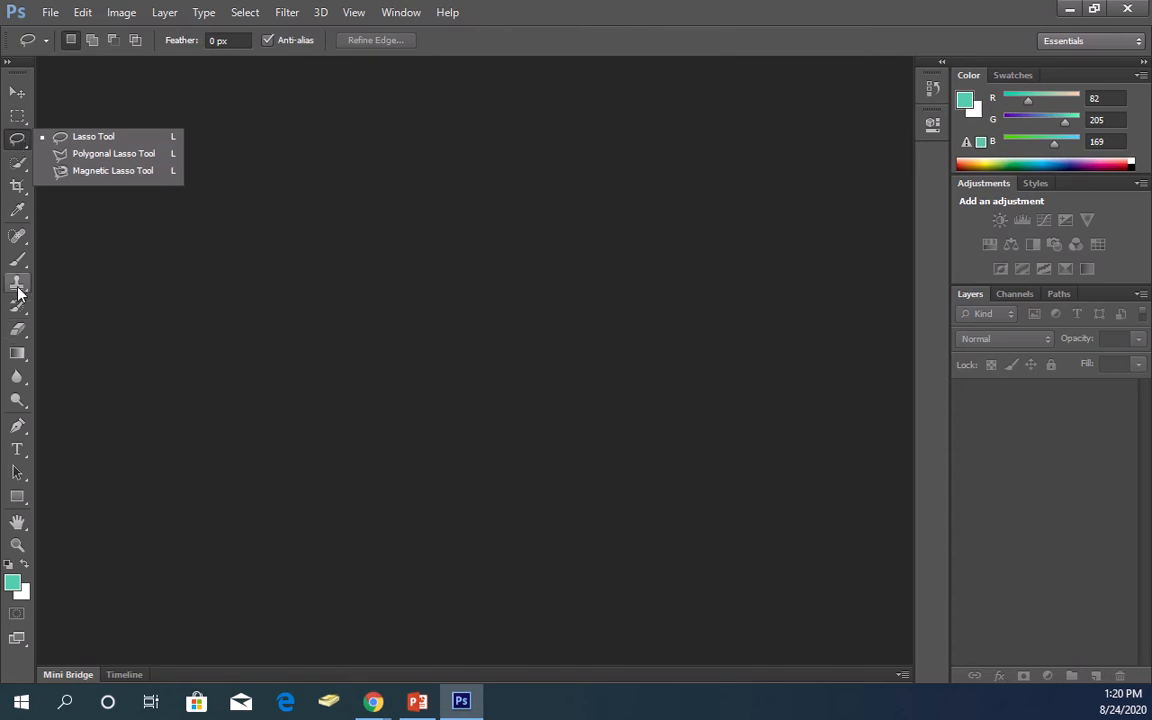
drag(18, 291, 18, 291)
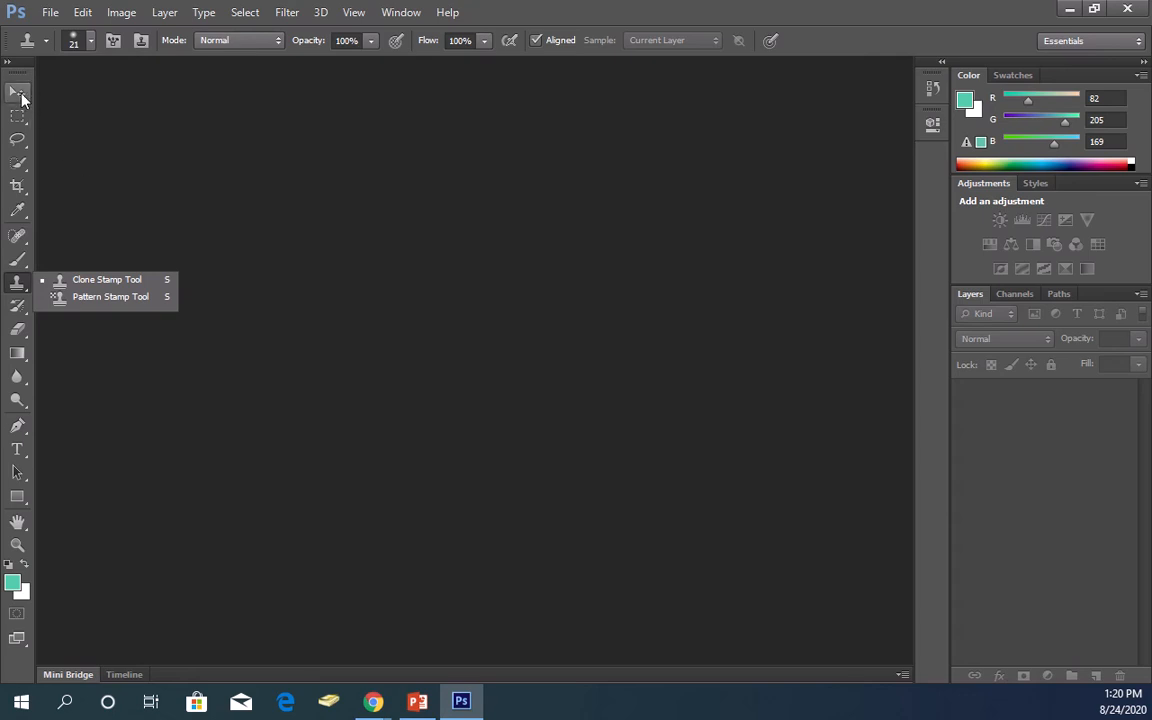
click(551, 200)
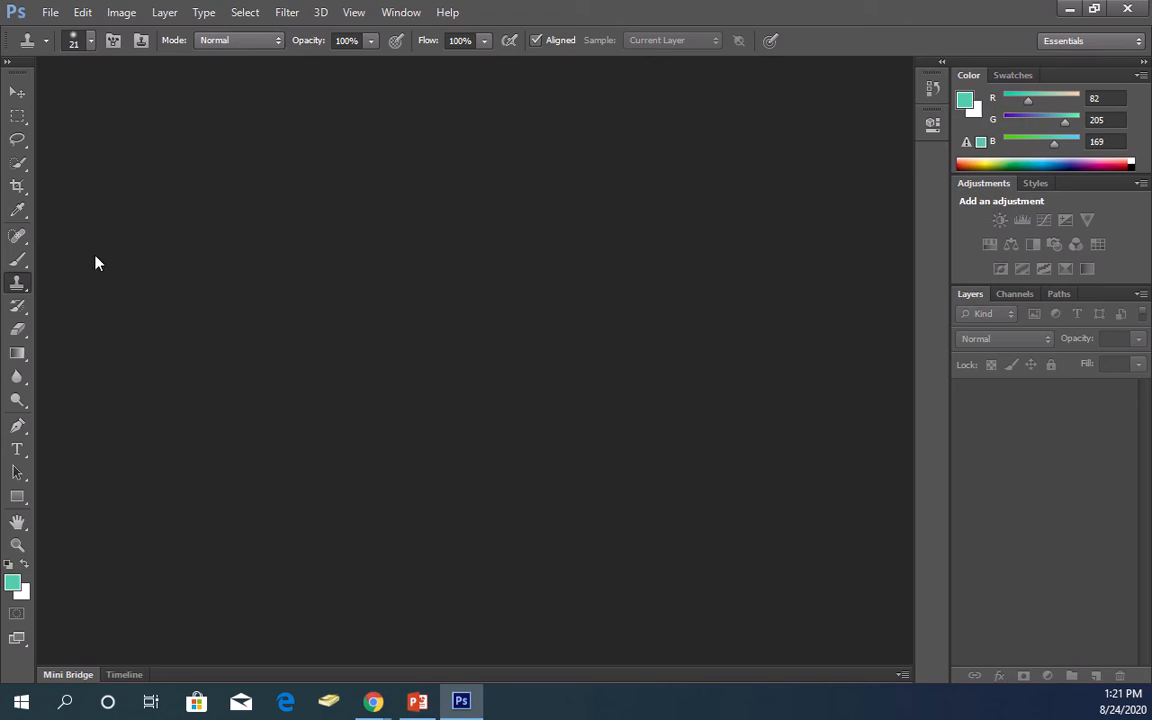
click(16, 213)
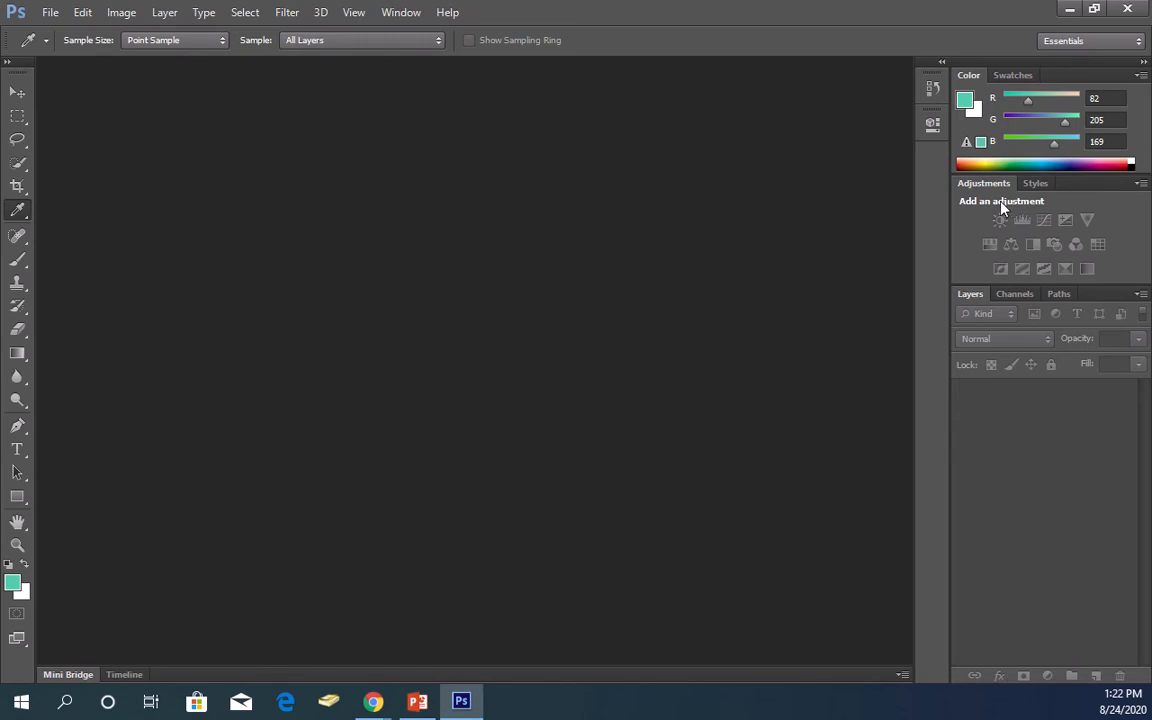
Show the Paragraph Styles panel, view its Character Styles companion, and collapse the panel group to icons.
click(401, 14)
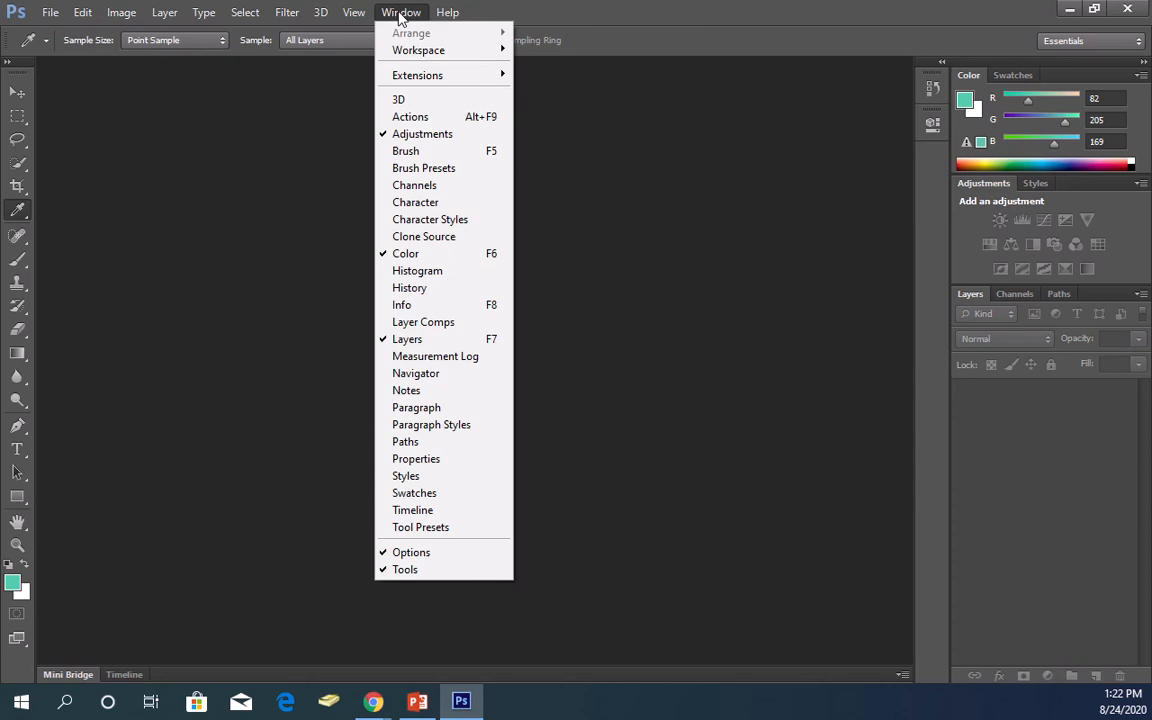
click(465, 424)
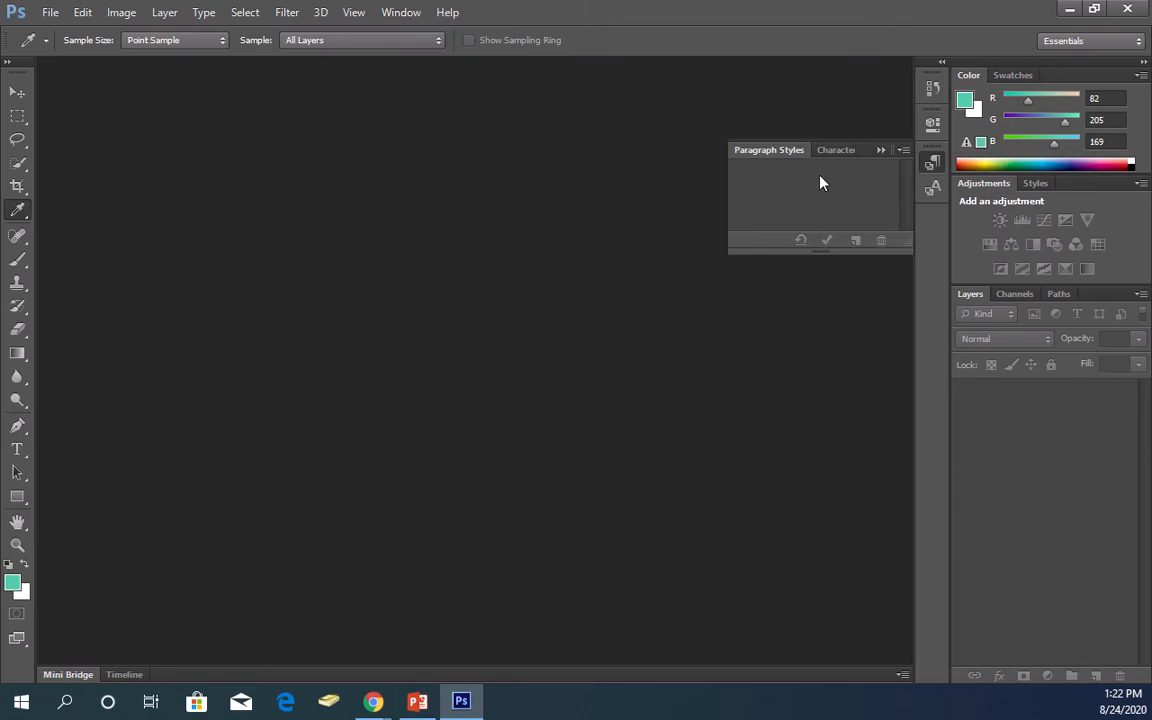
click(835, 150)
click(748, 151)
click(884, 152)
click(400, 12)
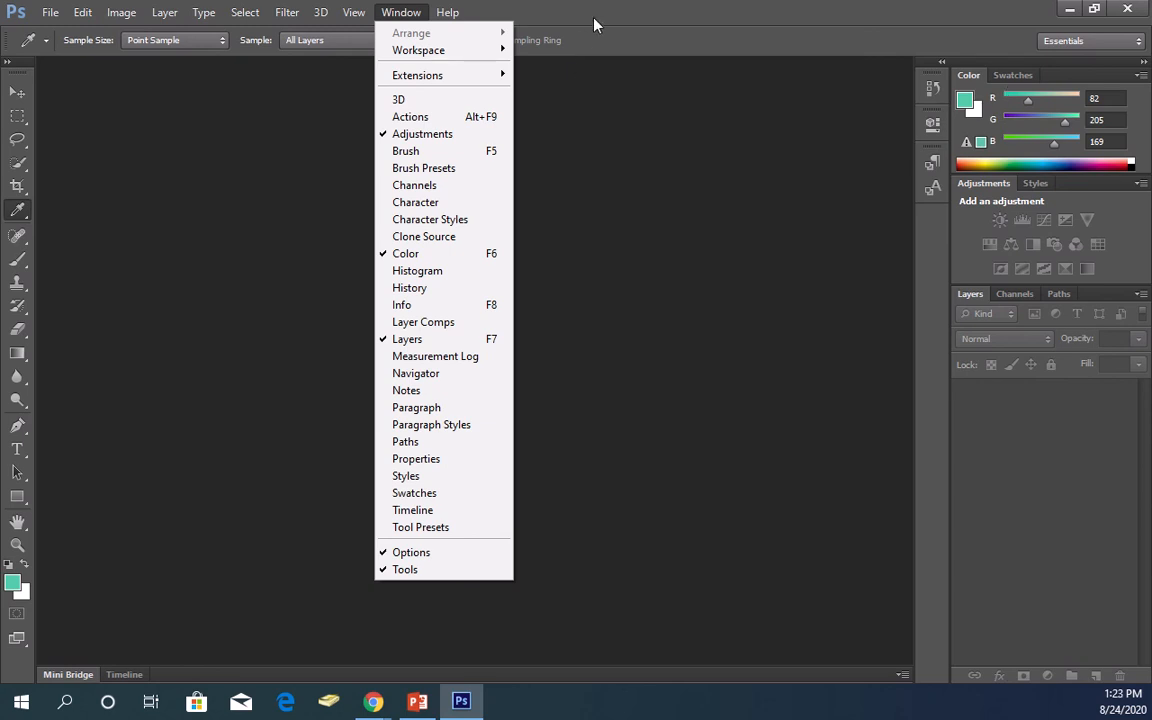
click(551, 20)
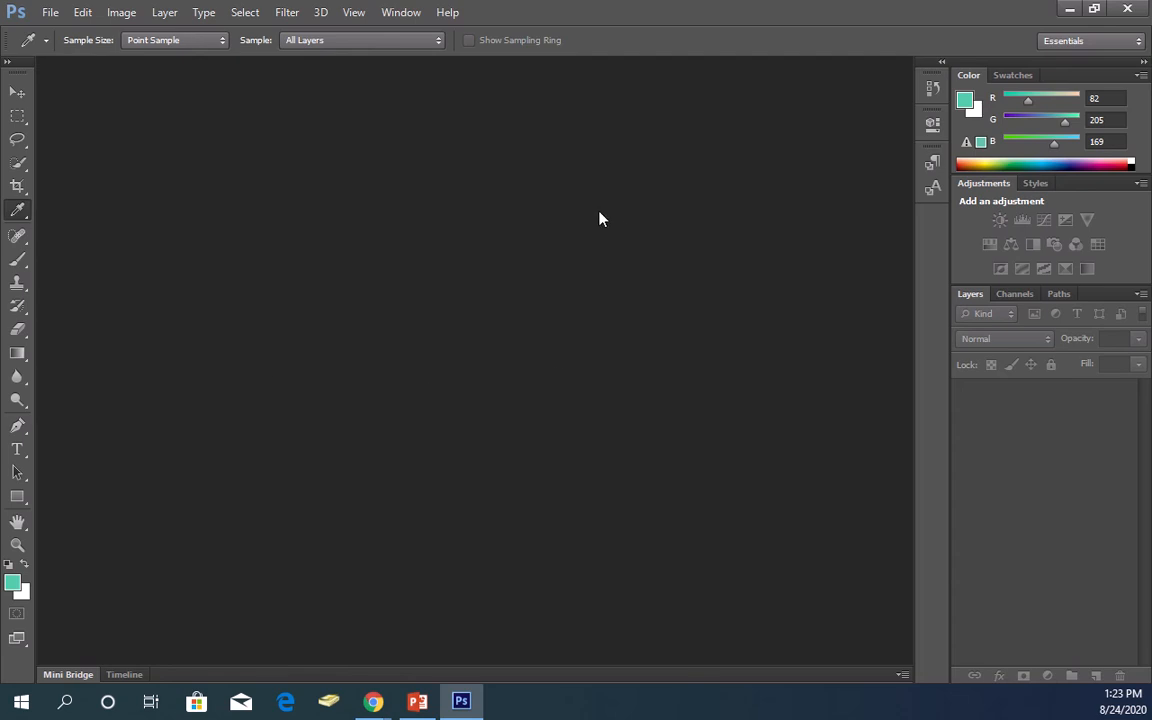
Activate the Move tool and open the new document settings, checking the size and preset choices for U.S. Paper.
click(17, 92)
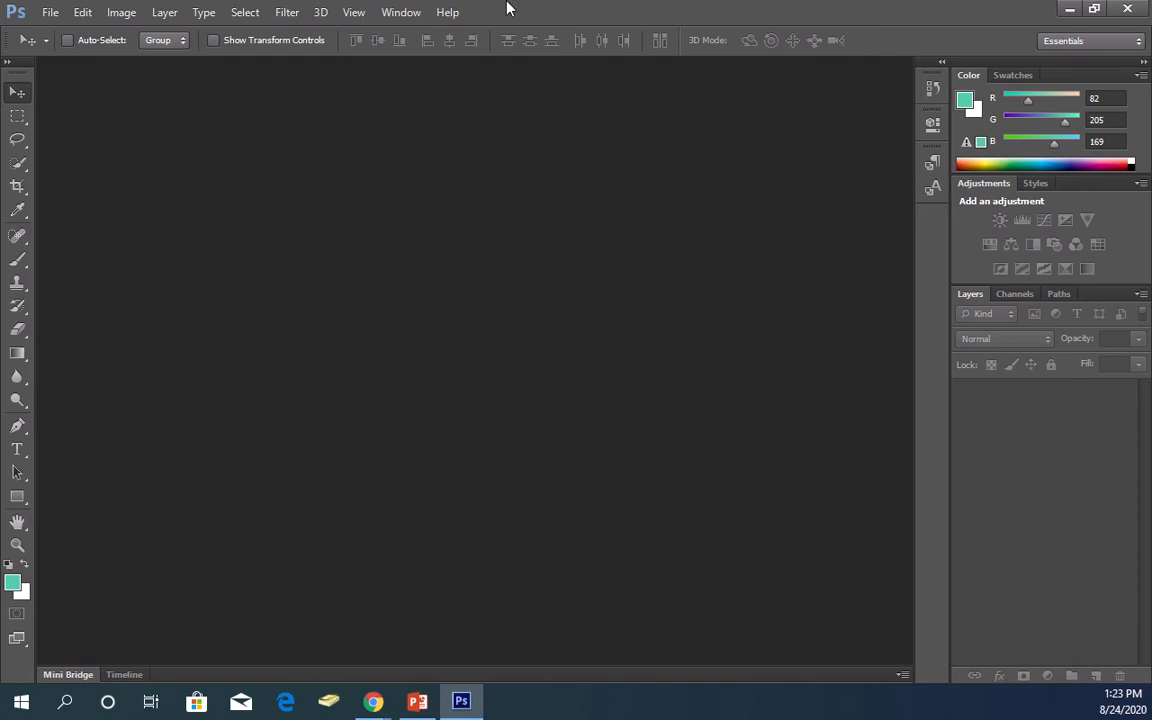
click(46, 11)
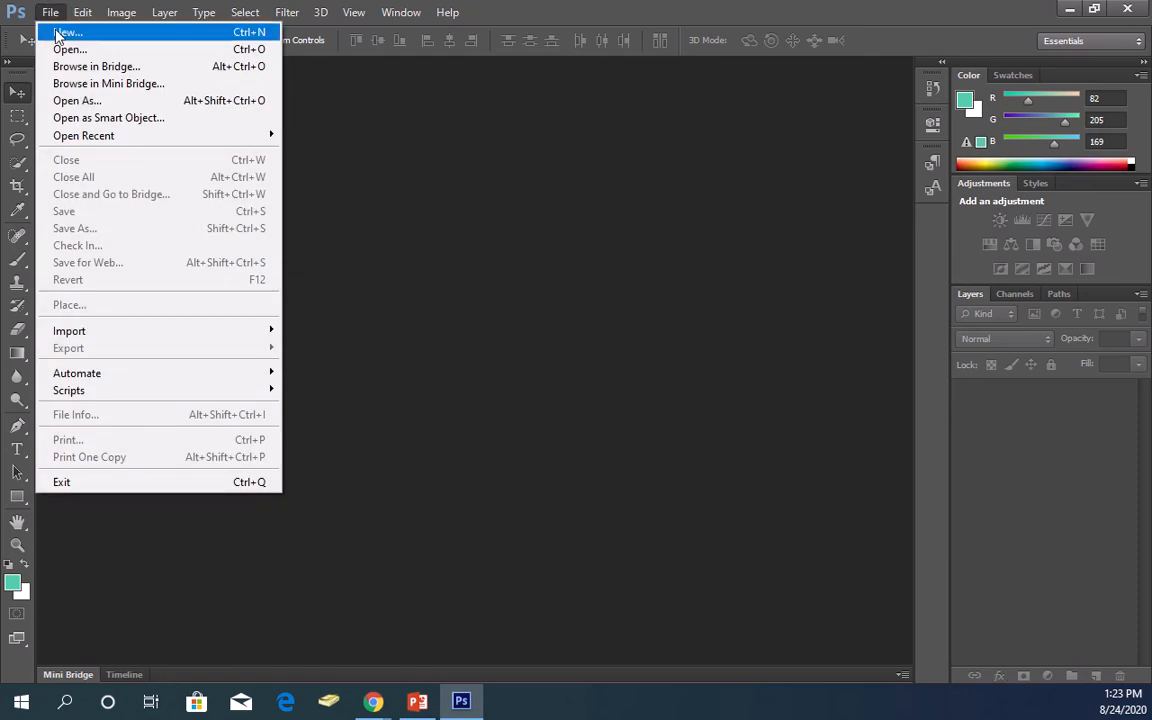
click(55, 32)
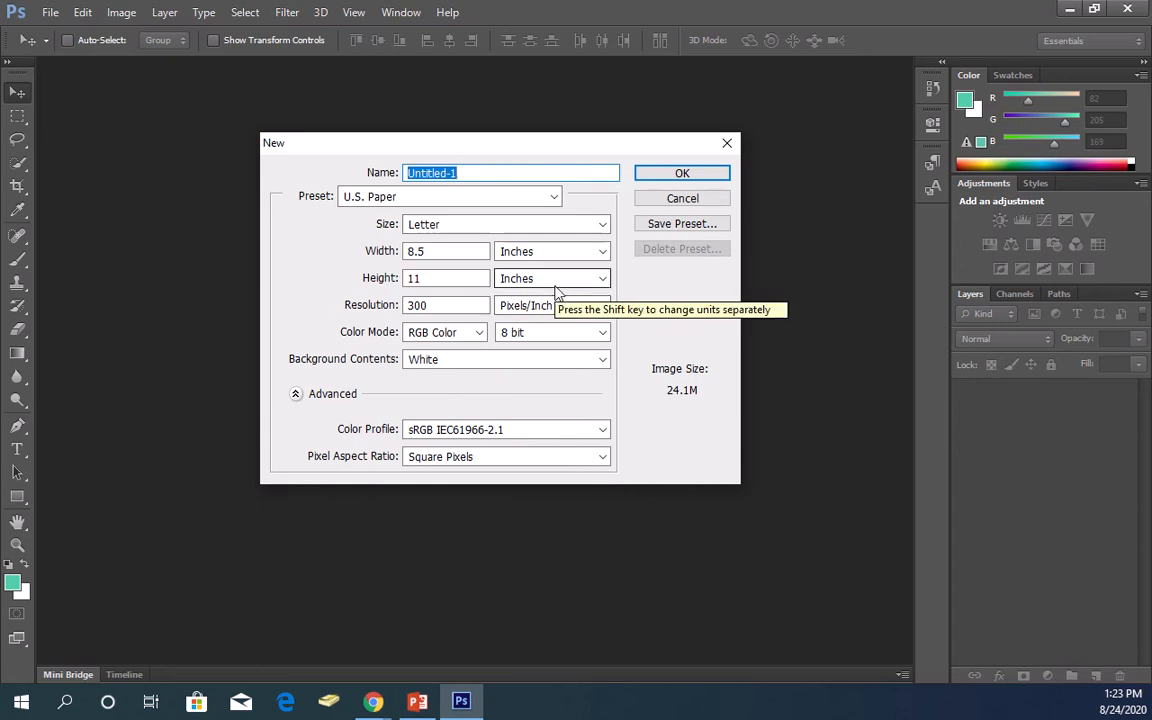
click(557, 226)
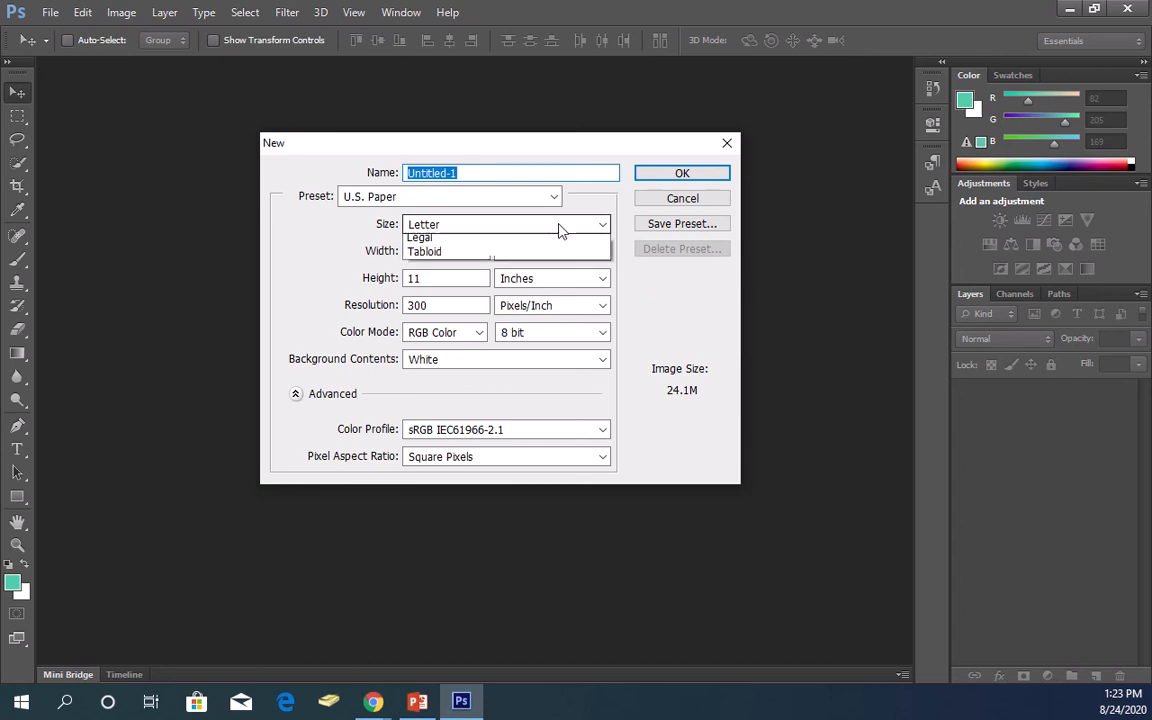
click(557, 227)
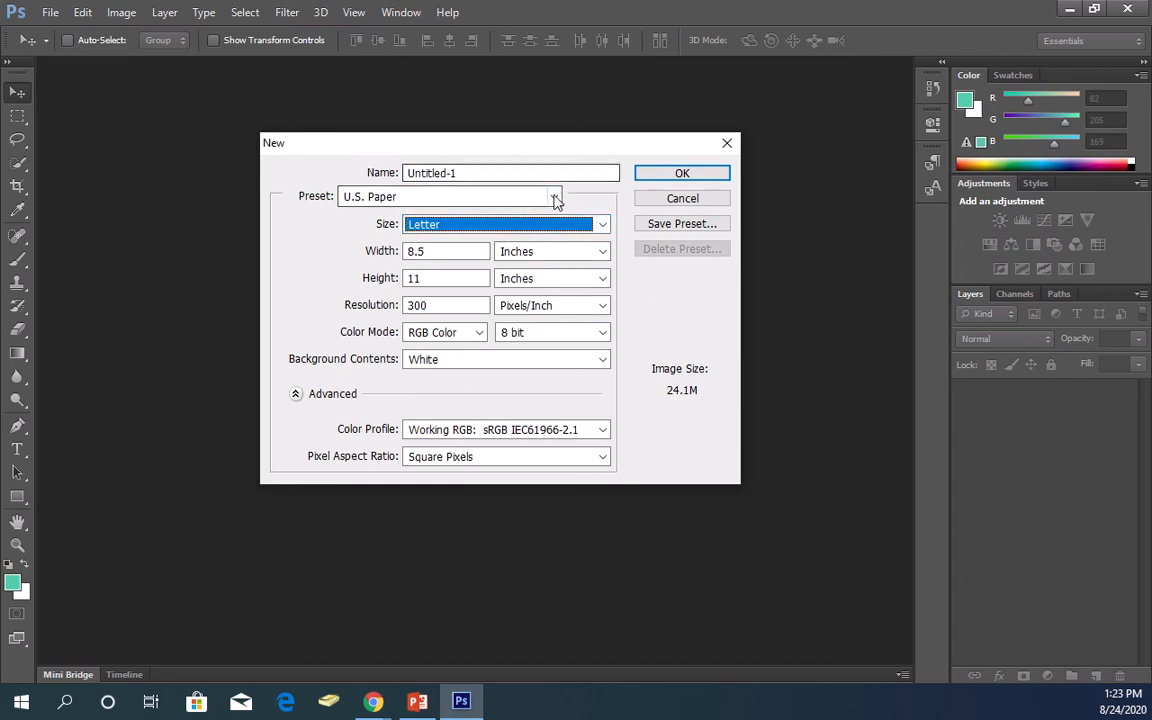
click(553, 197)
click(622, 202)
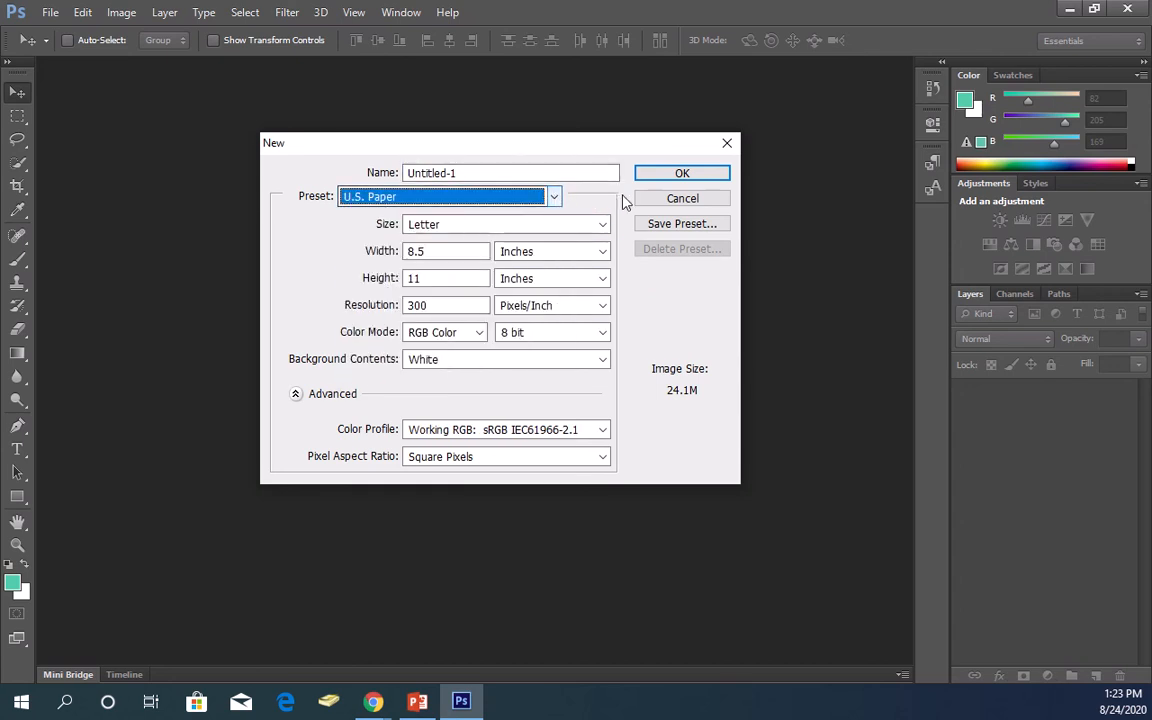
Set the new document's dimensions to 450 pixels wide by 150 pixels high.
click(452, 252)
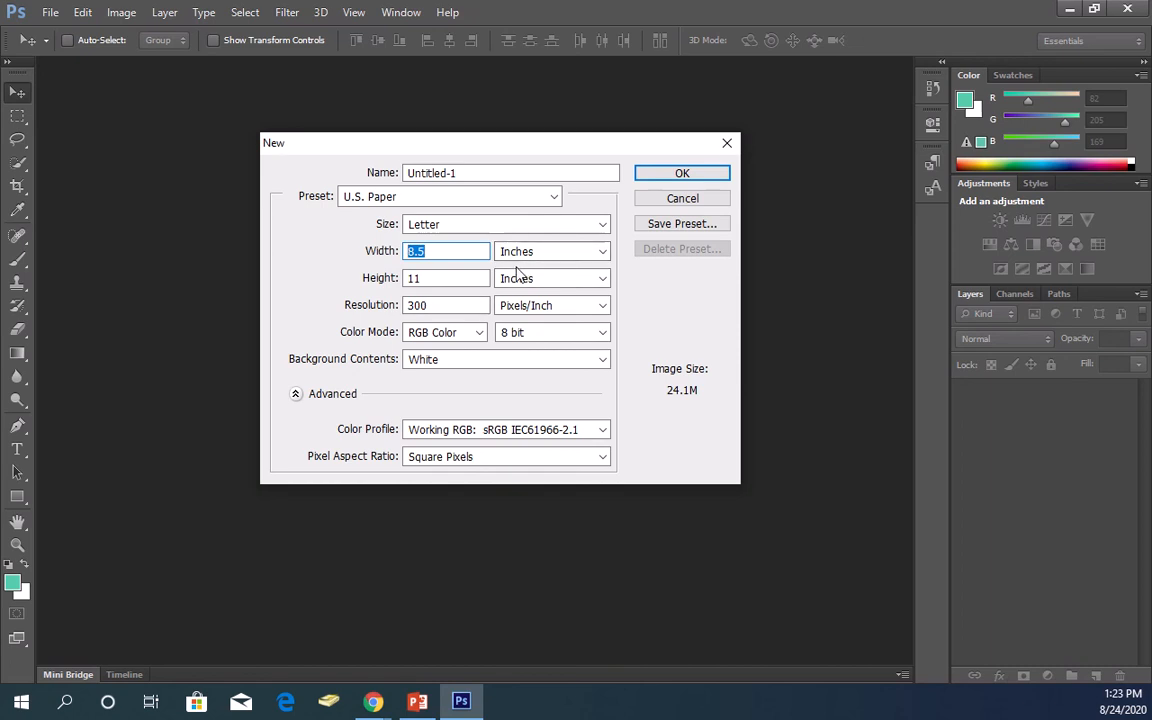
text(450)
click(556, 255)
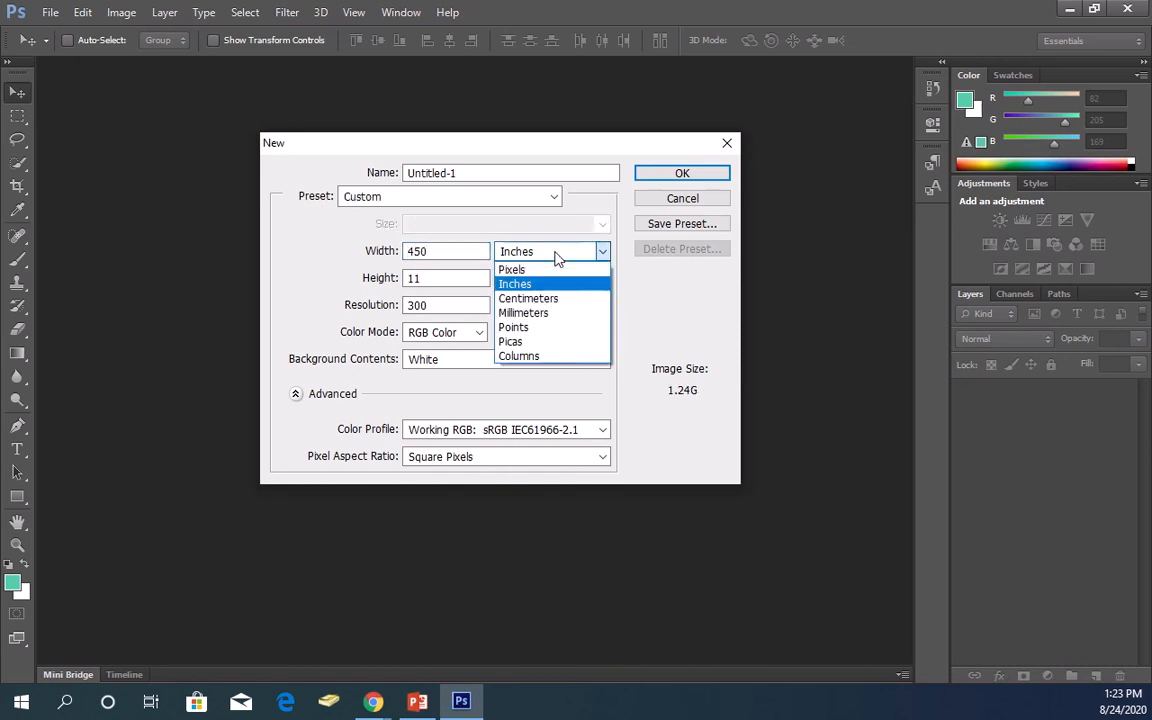
click(545, 269)
drag(463, 278, 411, 278)
text(1)
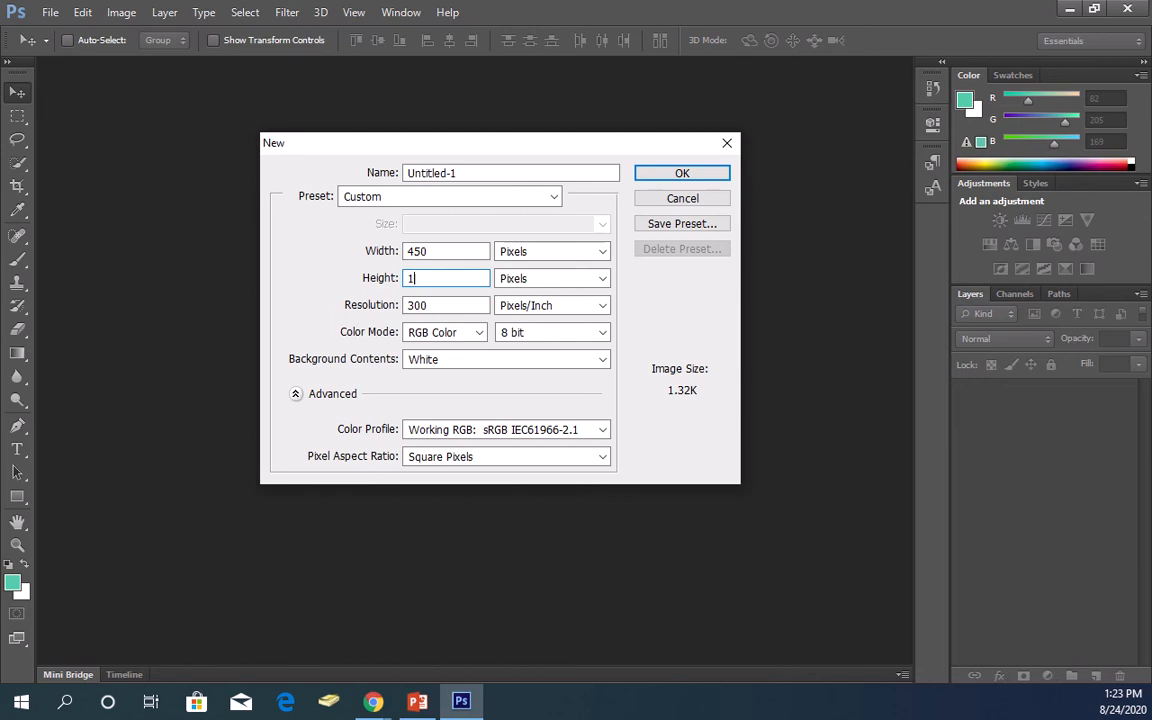
text(50)
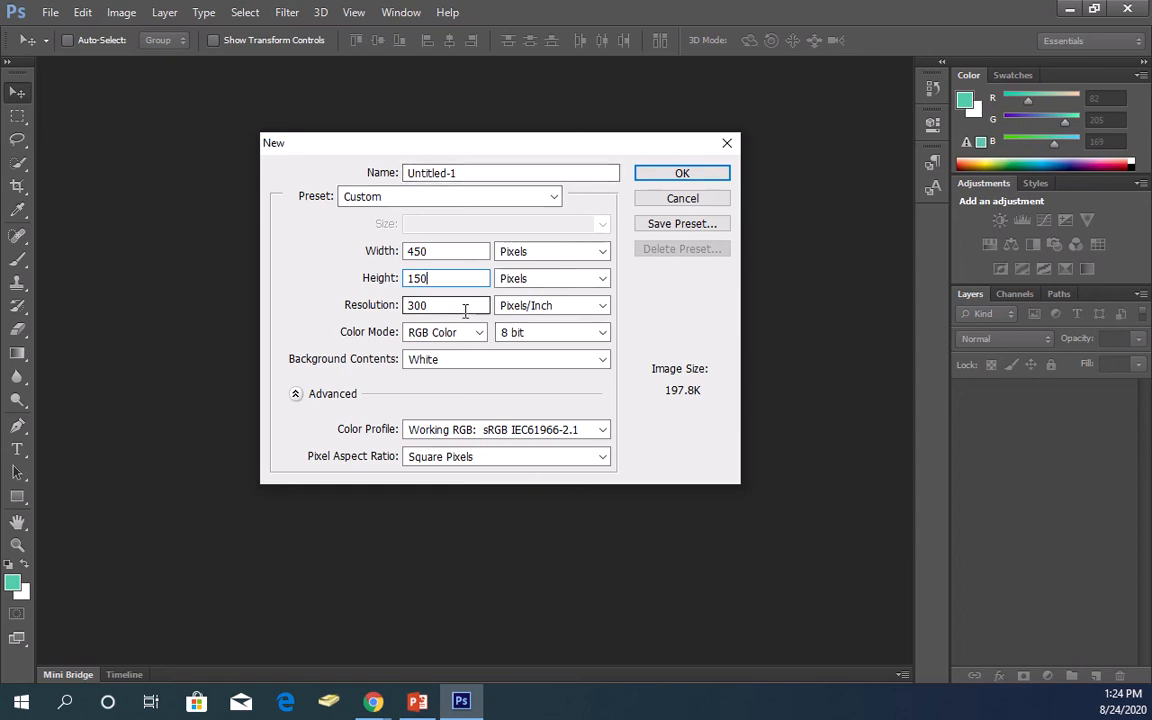
Set the resolution to 72 pixels/inch with white background contents and create the document.
key(Tab)
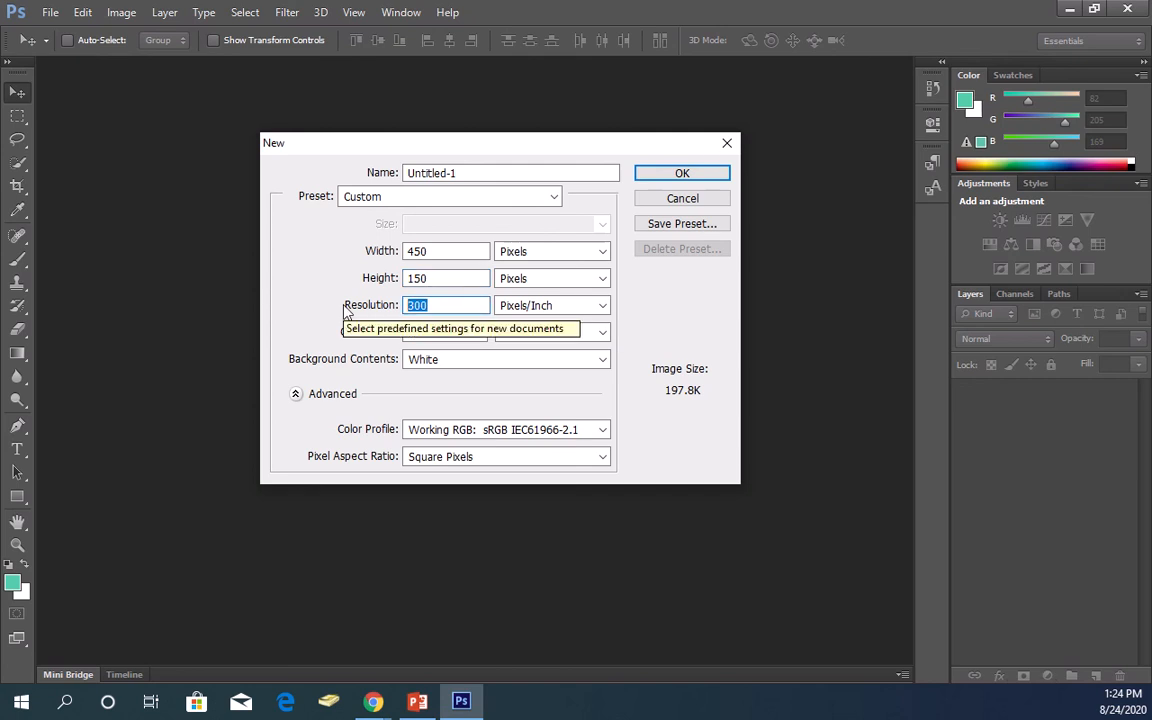
text(72)
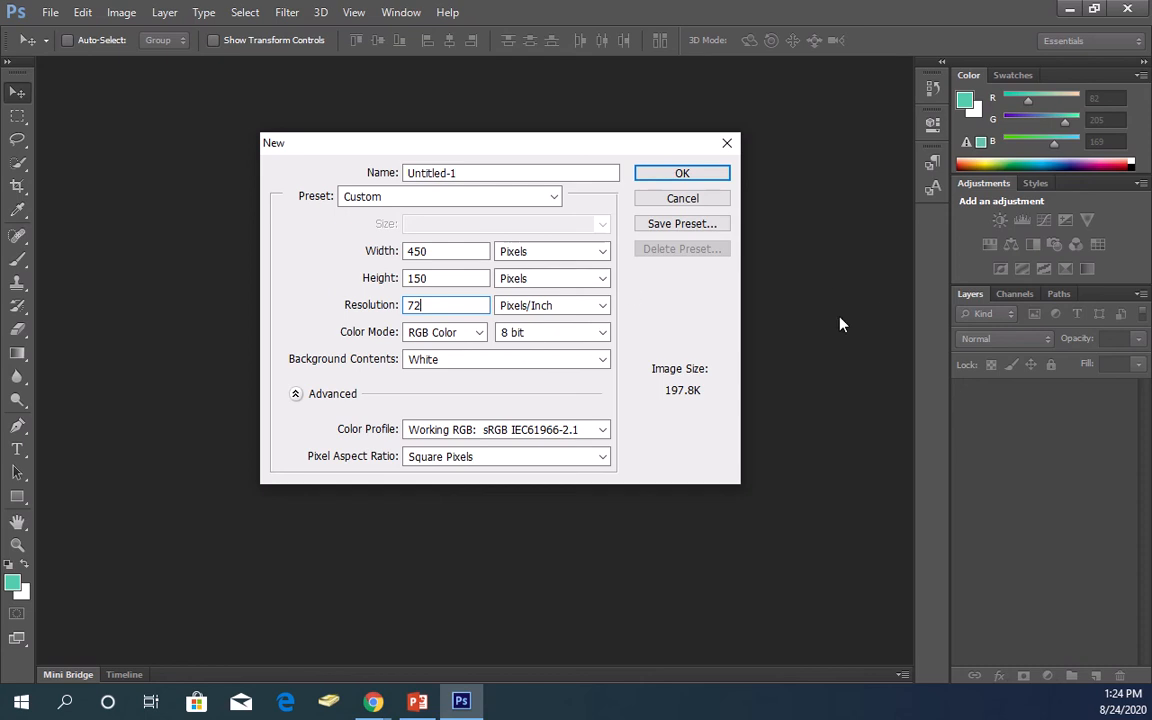
click(601, 360)
click(598, 372)
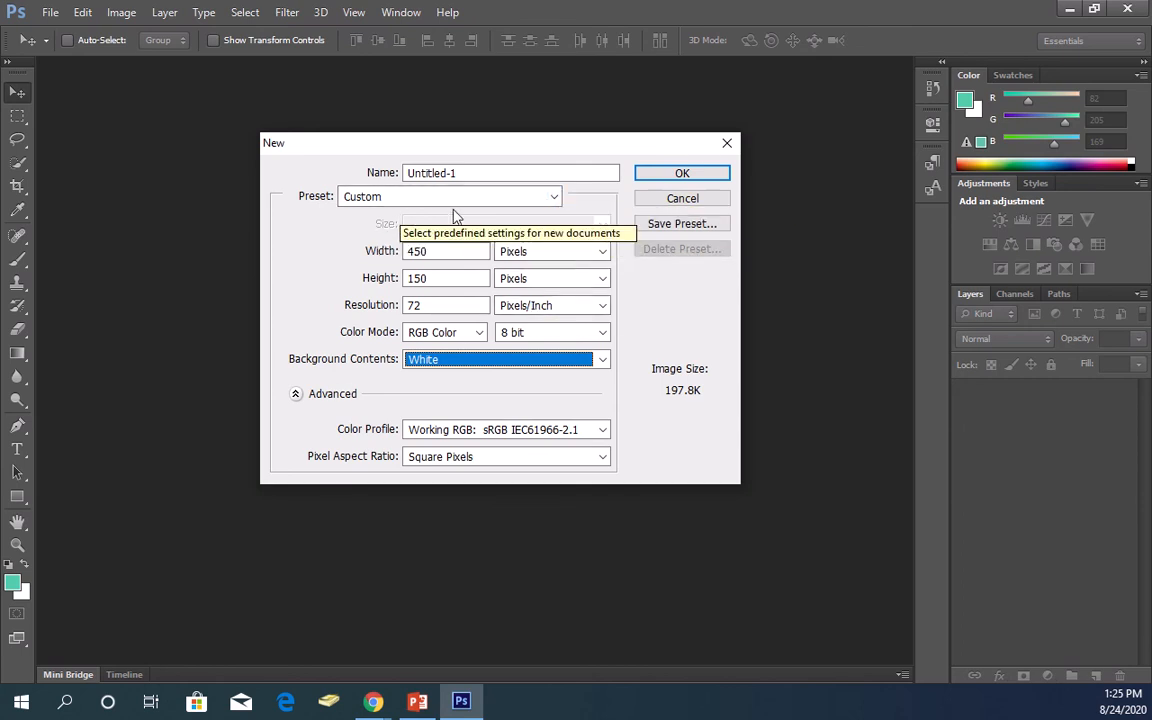
click(689, 174)
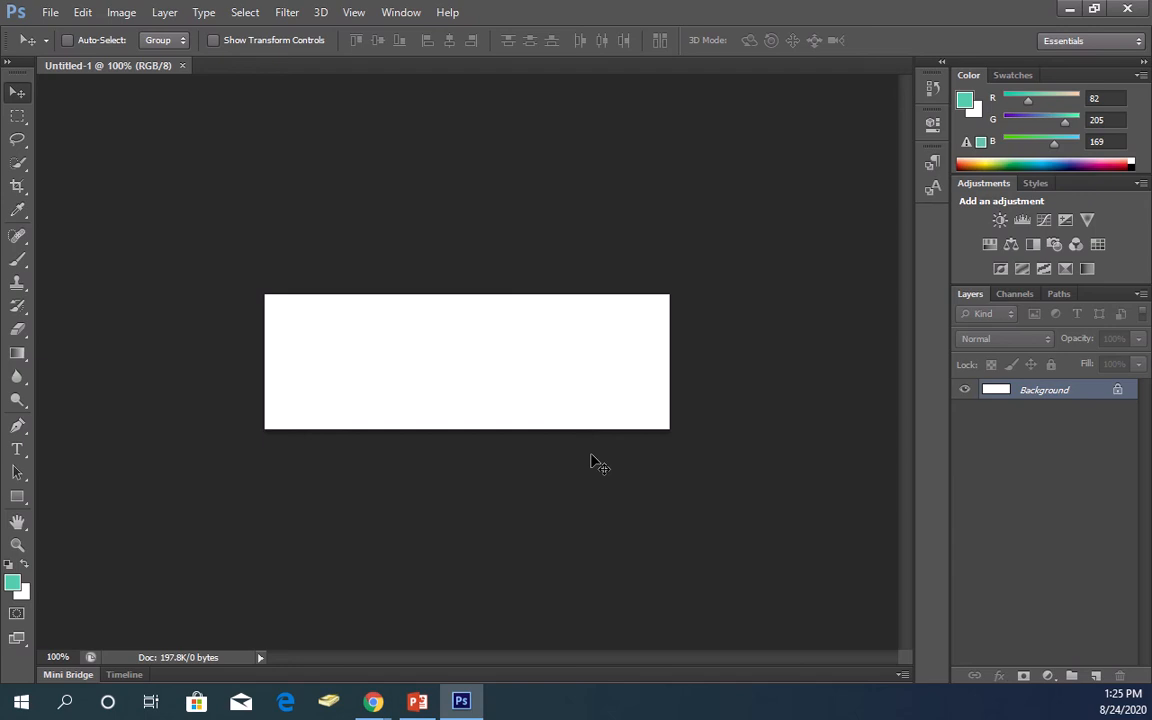
Draw a horizontal paragraph text box covering nearly the whole white canvas, leaving a narrow margin around it.
scroll(625, 365, up, 2)
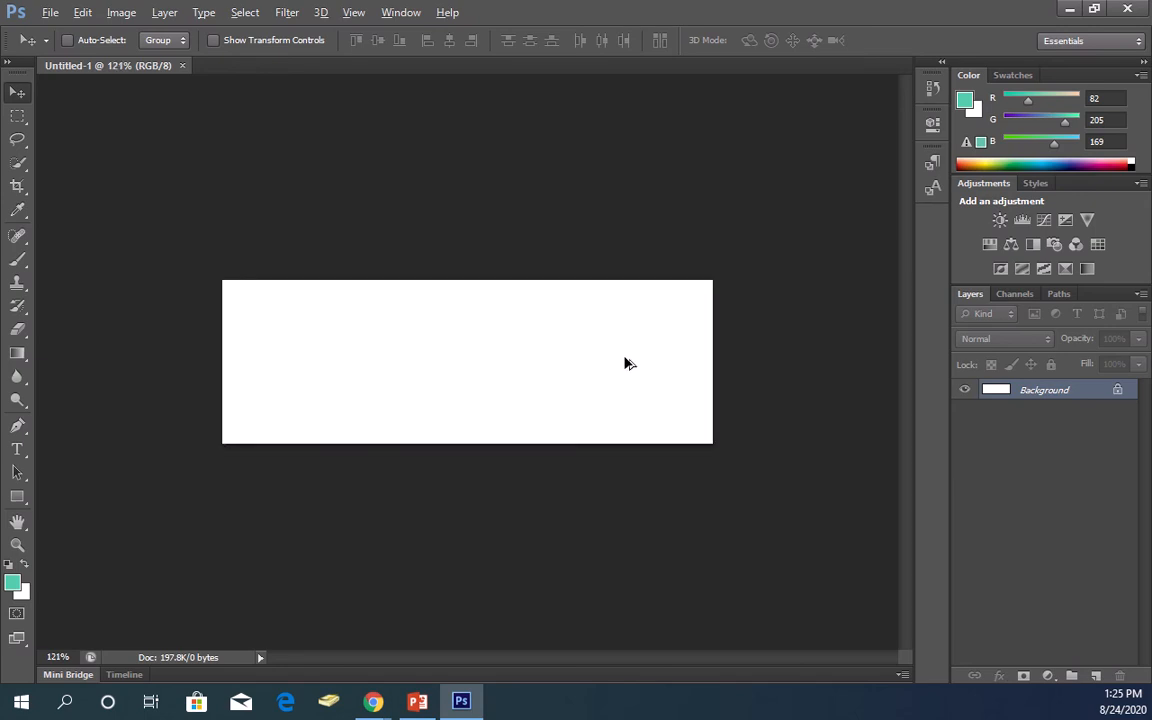
key(alt)
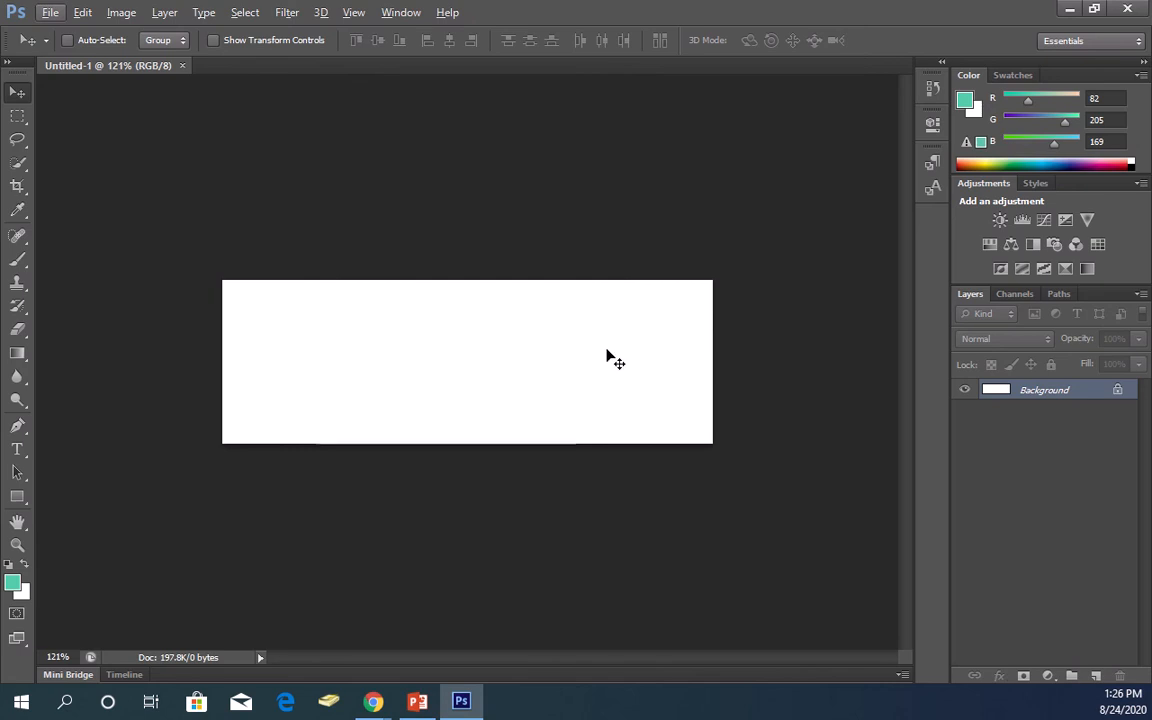
scroll(612, 334, up, 4)
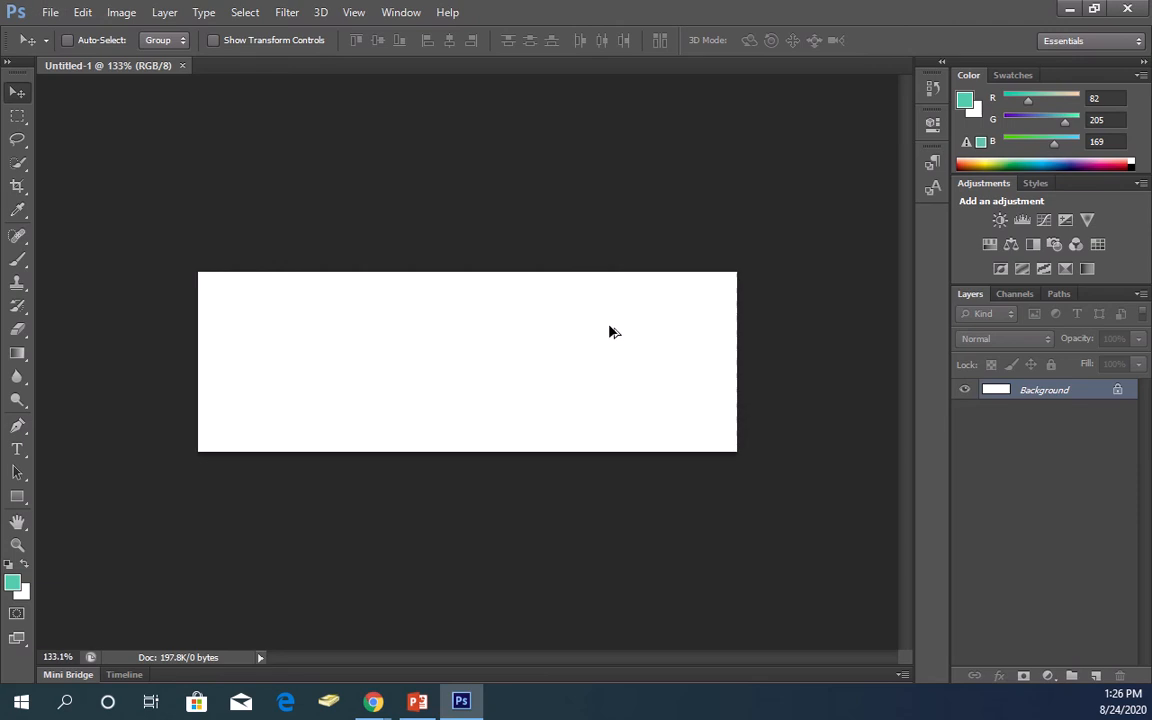
scroll(612, 332, down, 3)
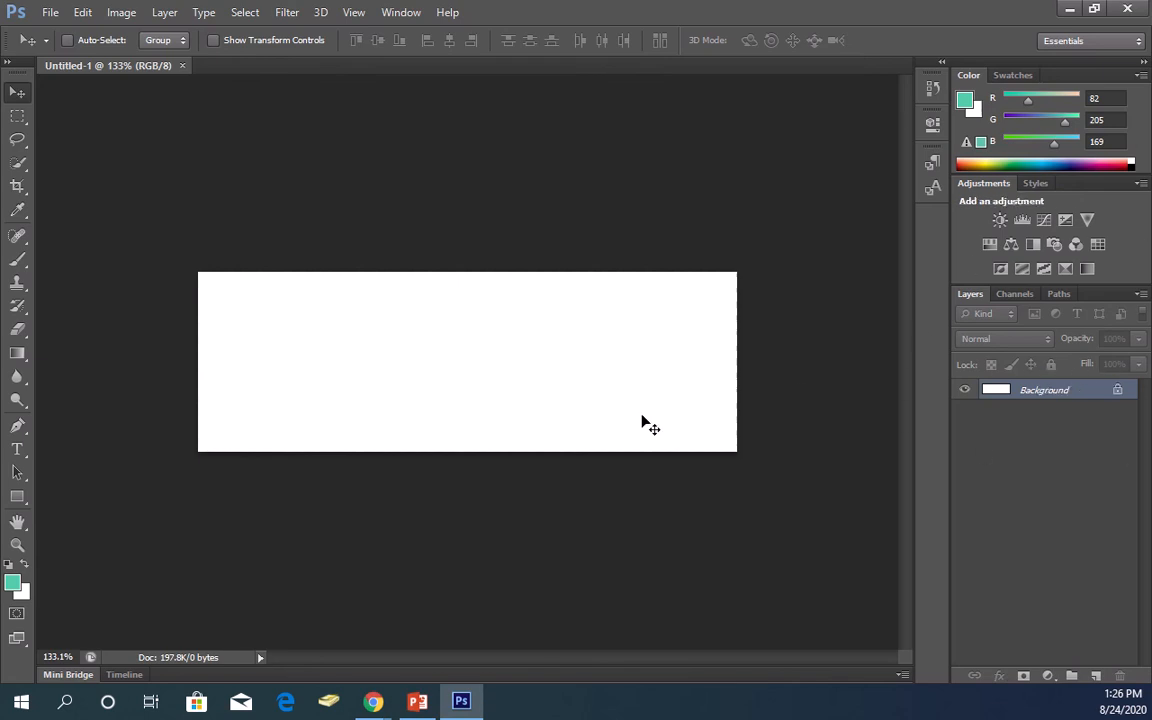
click(24, 452)
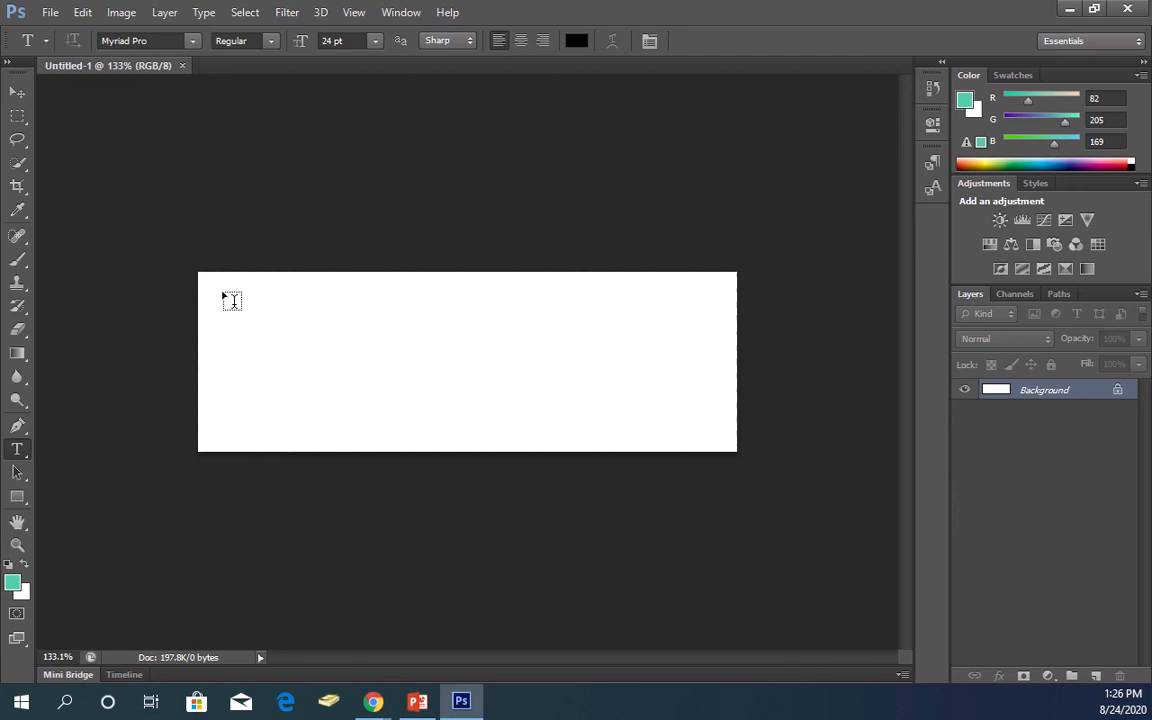
drag(232, 301, 728, 434)
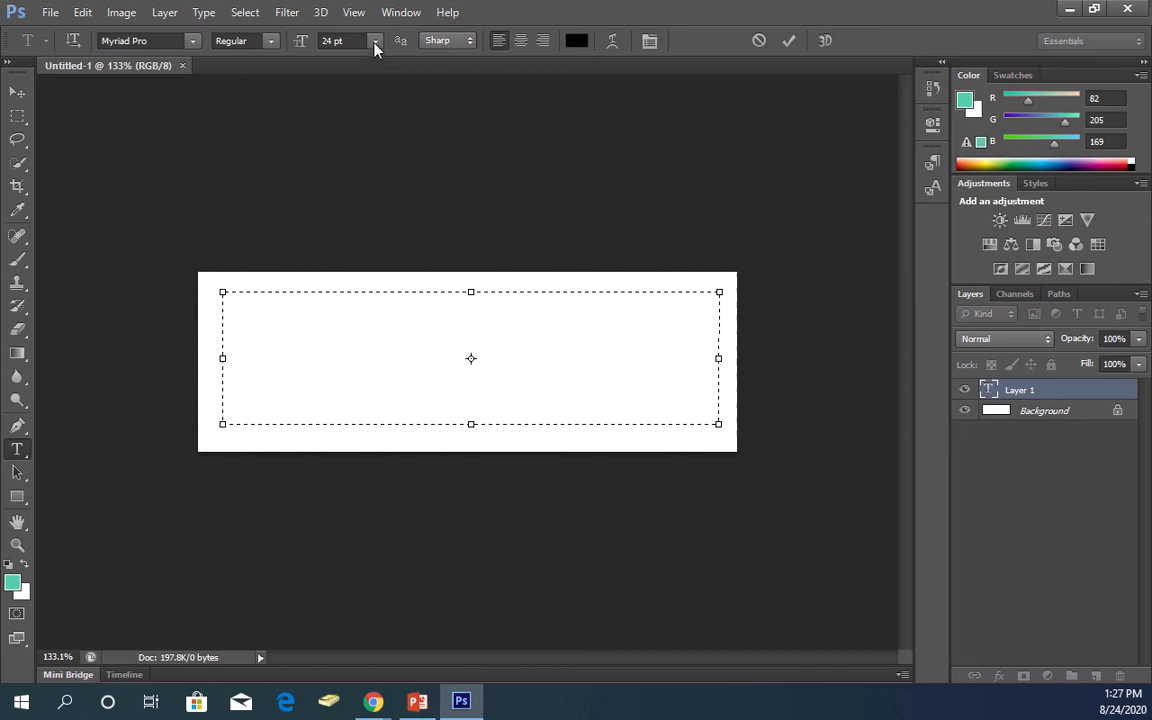
Set the text color to red, d81e1e.
click(577, 42)
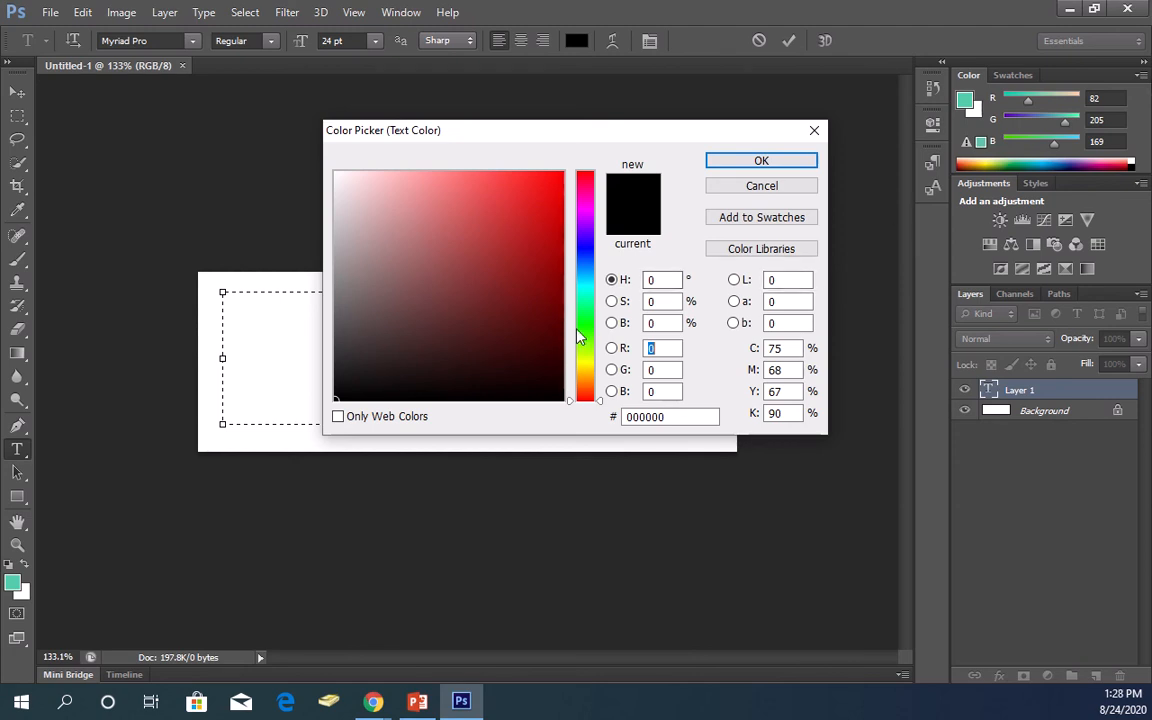
click(587, 181)
drag(587, 188, 592, 162)
click(532, 206)
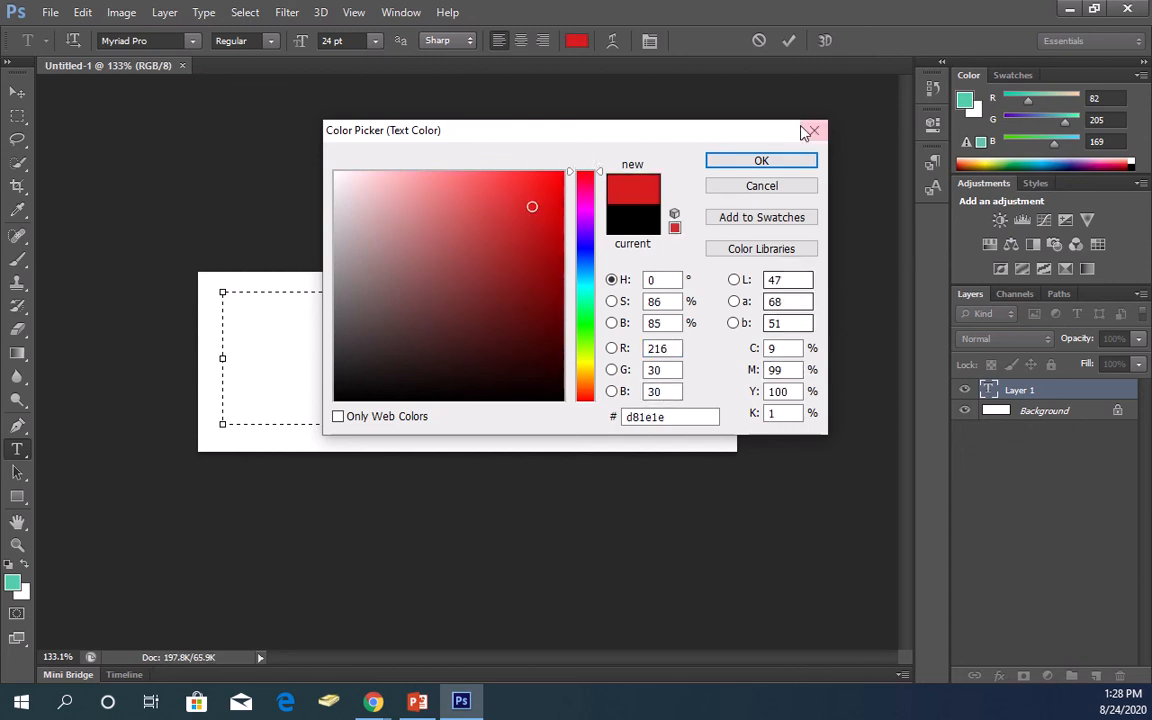
click(761, 162)
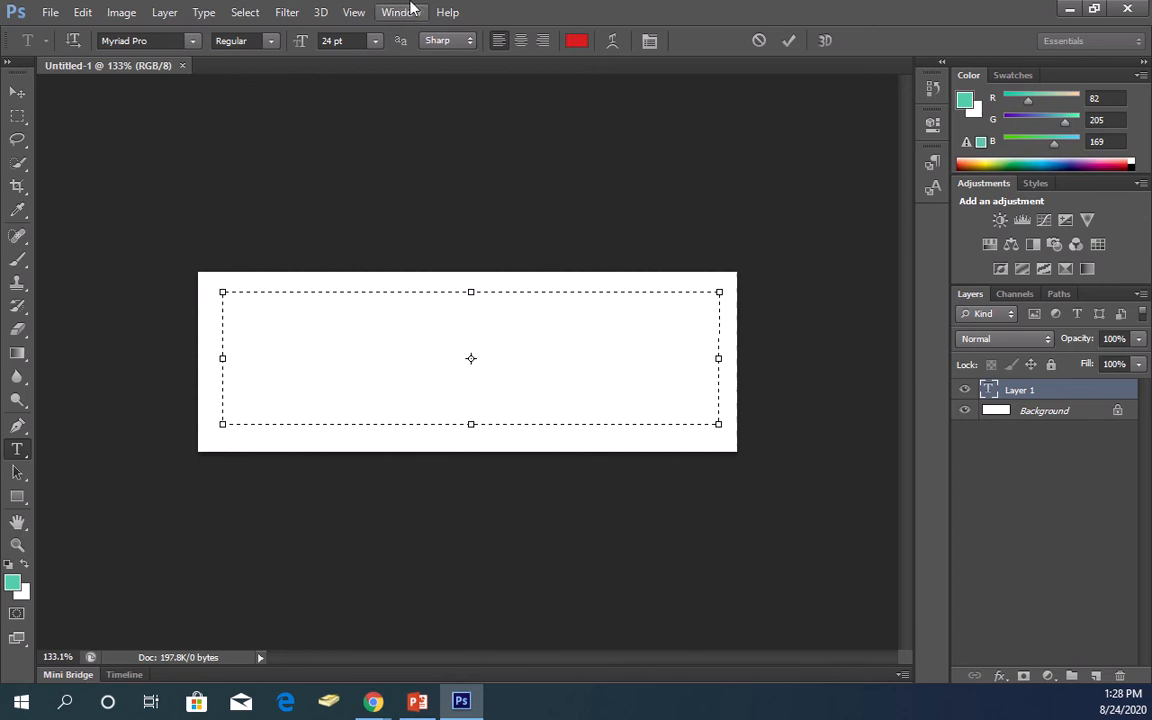
Set the font size to 60 pt and center-align the text in the box.
click(376, 41)
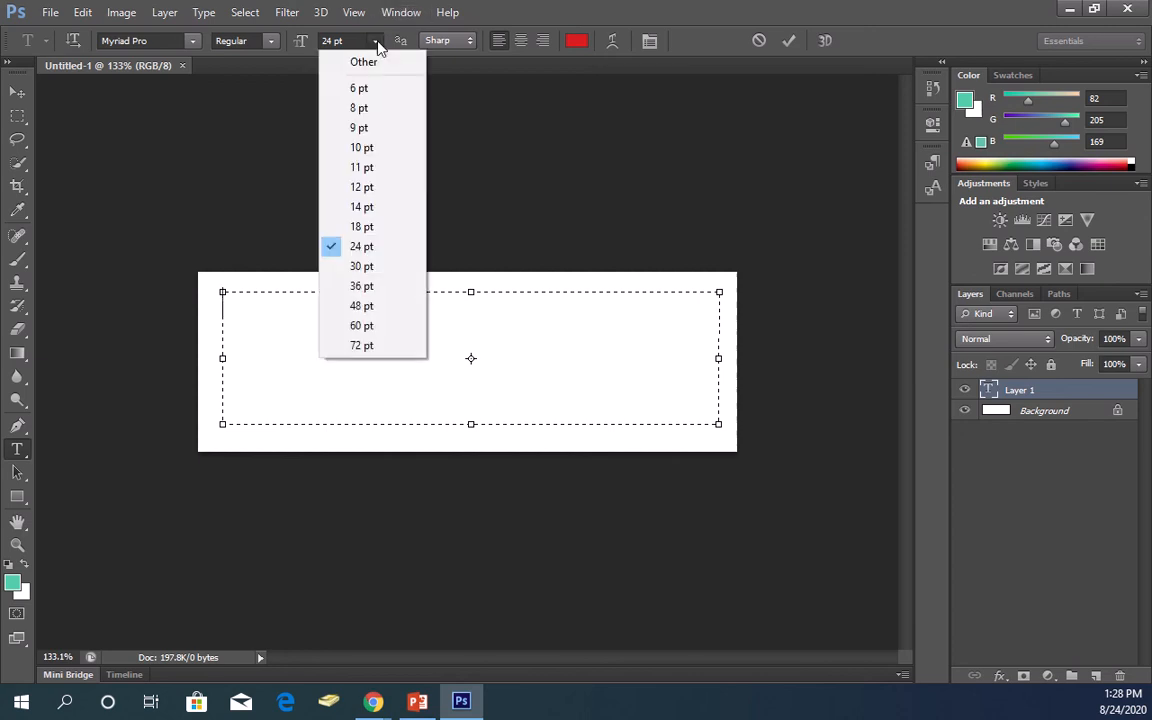
click(375, 306)
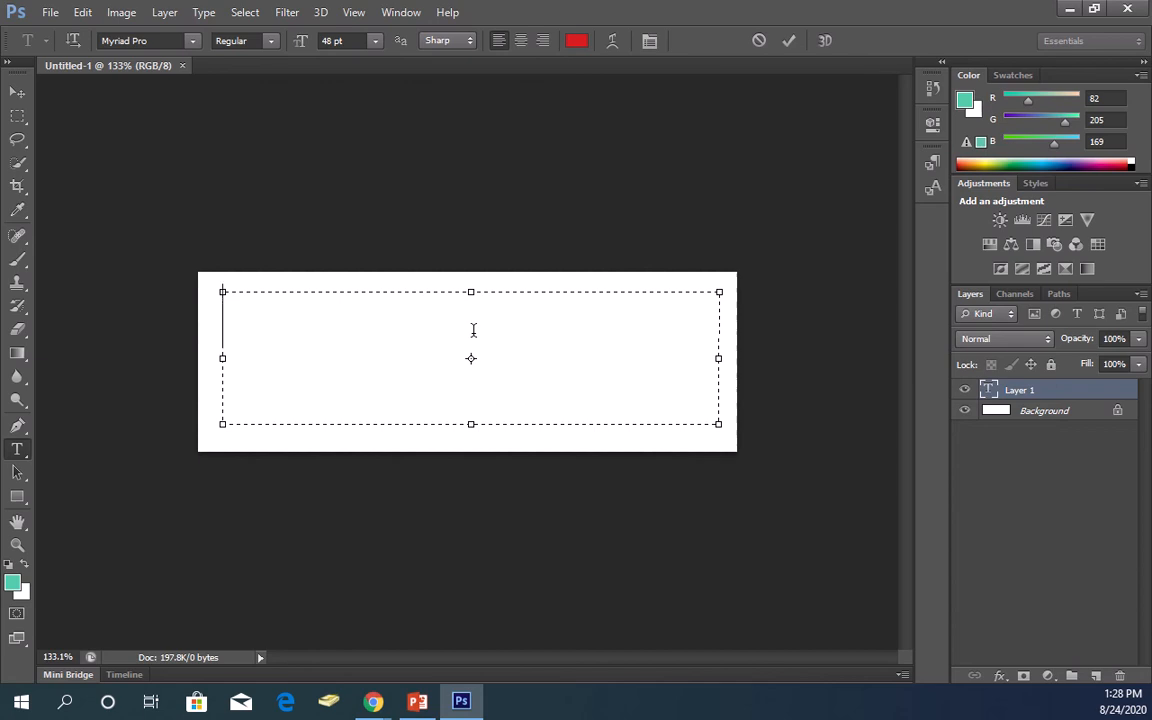
click(345, 41)
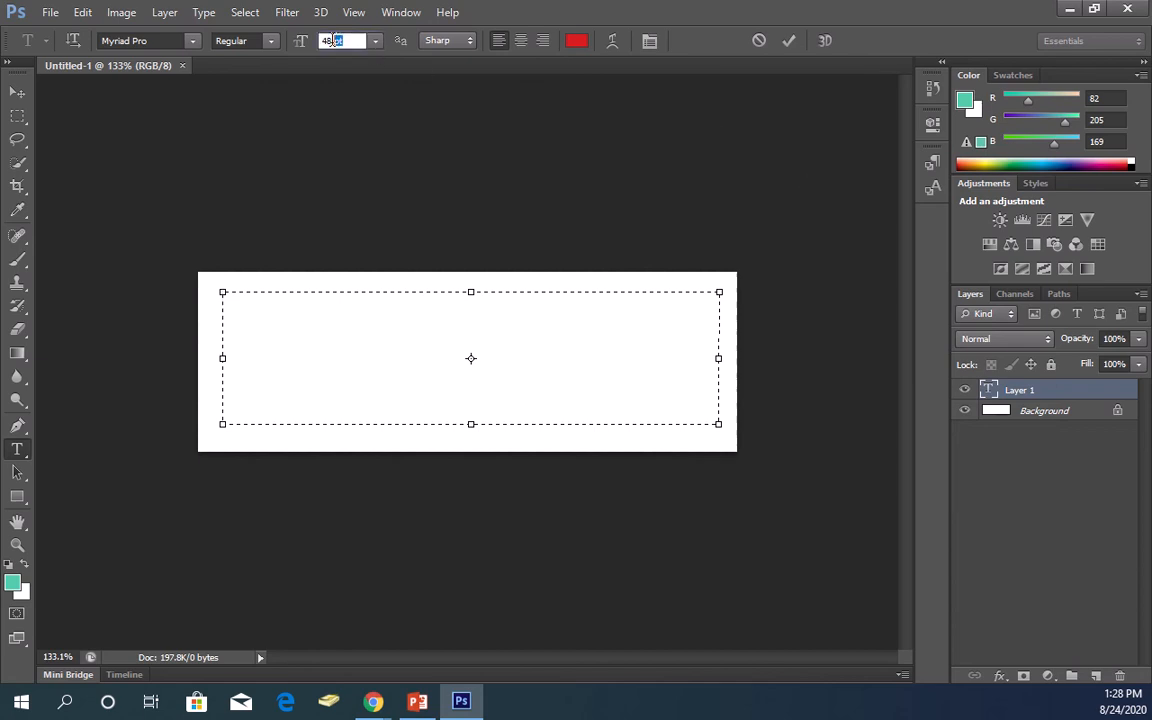
drag(356, 41, 321, 42)
text(60)
key(Return)
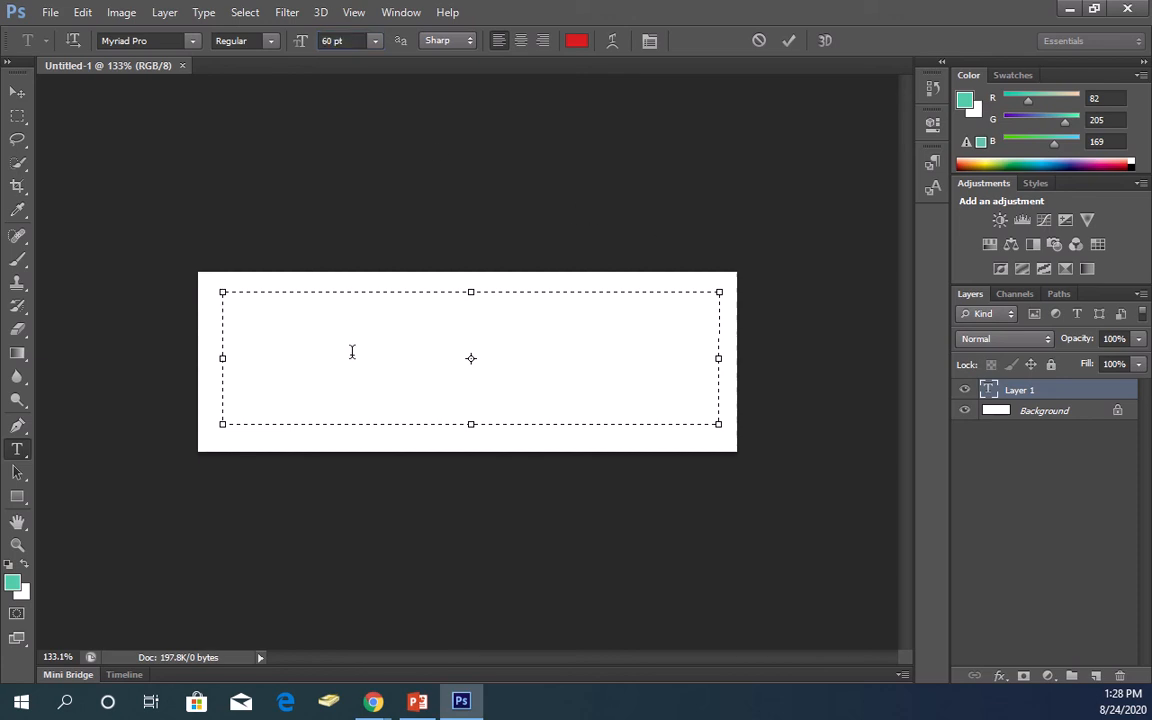
click(522, 41)
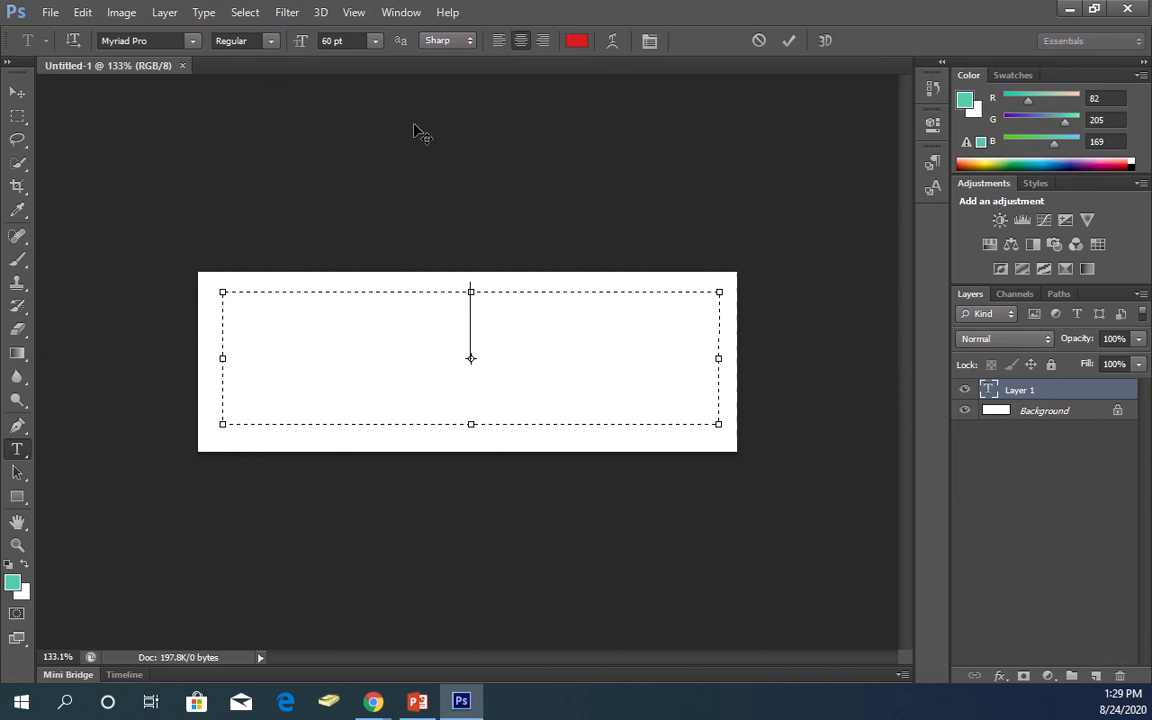
Enter "H O U S E" in the text box, with a space between the letters, and commit the text.
text(H)
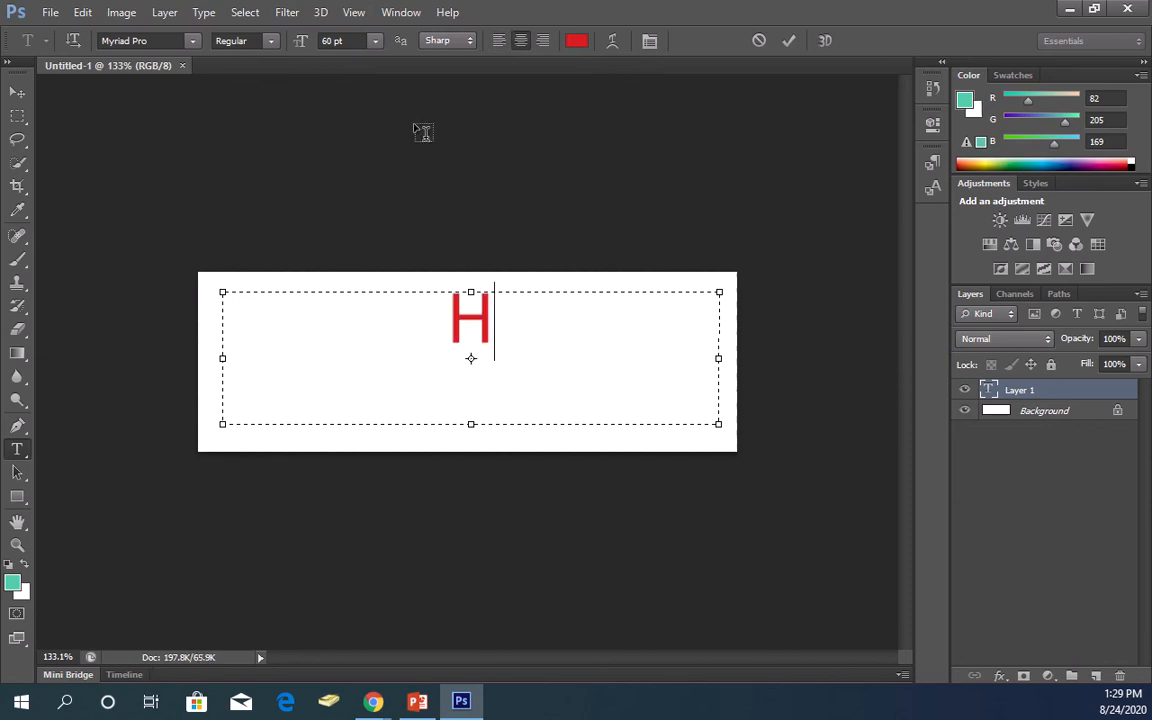
text( O )
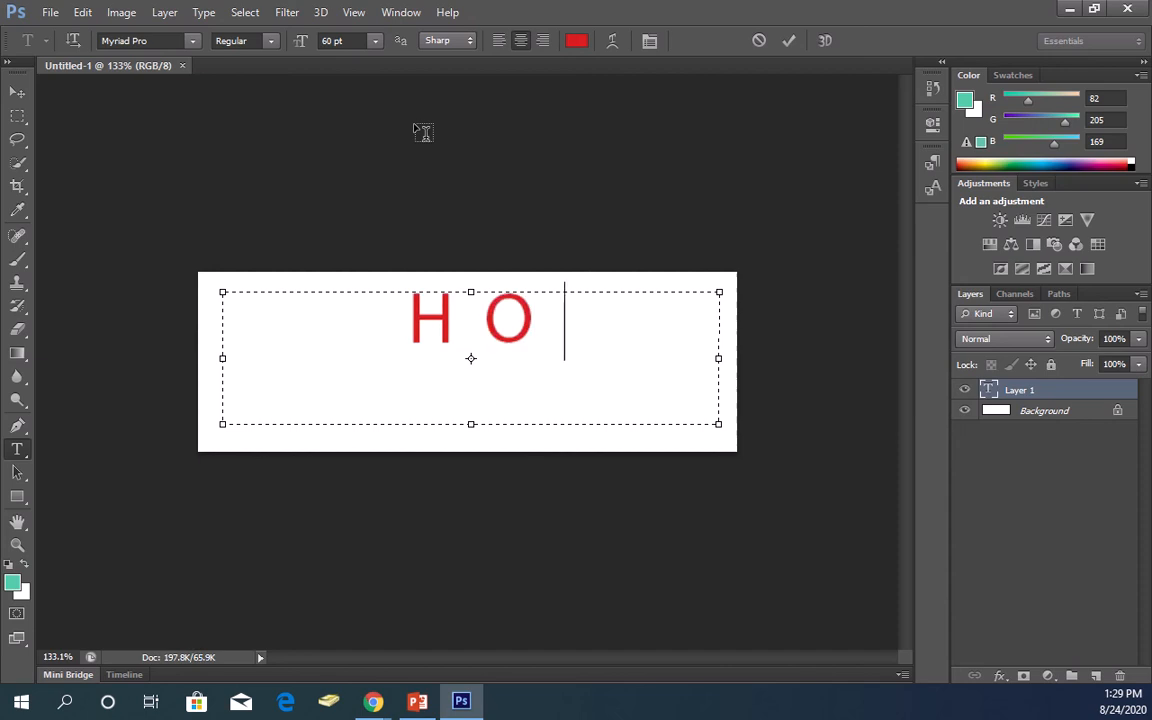
text(U S E)
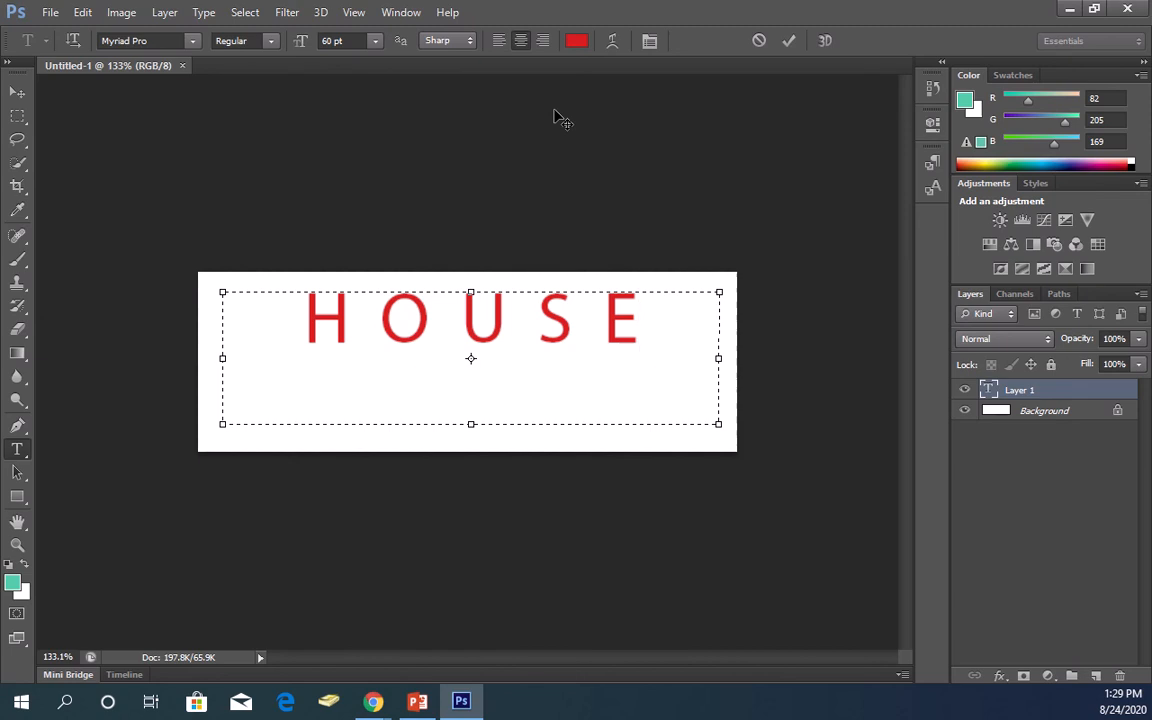
click(789, 41)
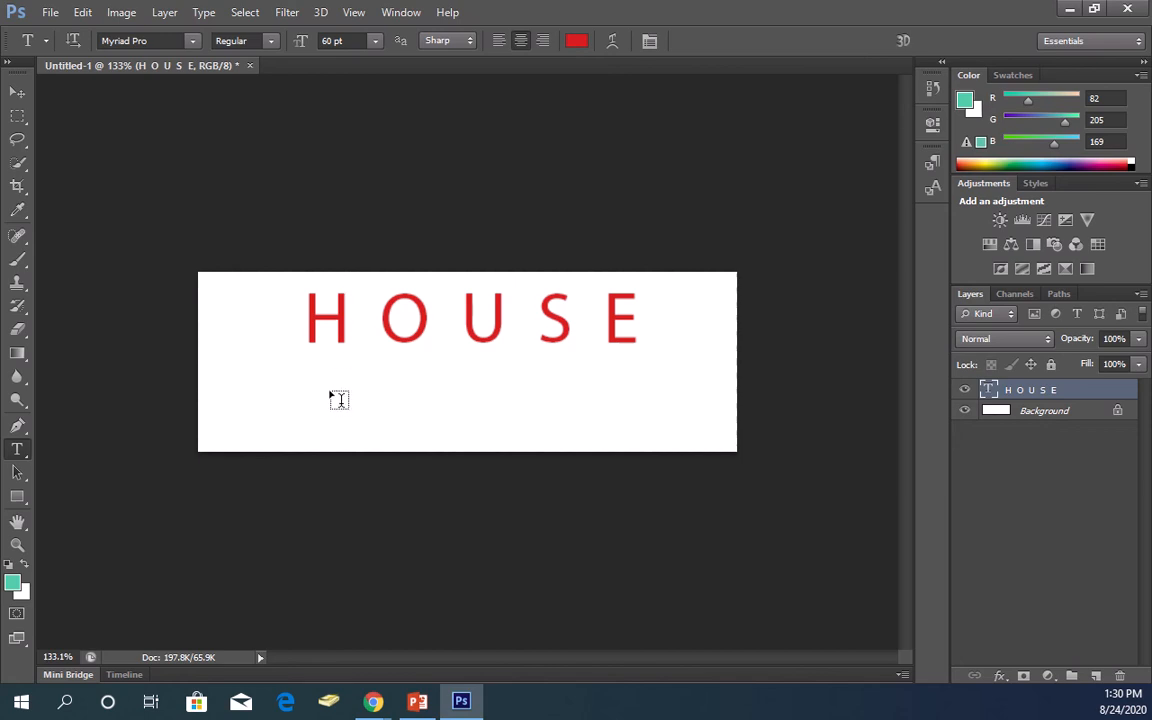
Shorten the H O U S E text box from its lower edge to fit the single line and commit it.
click(374, 298)
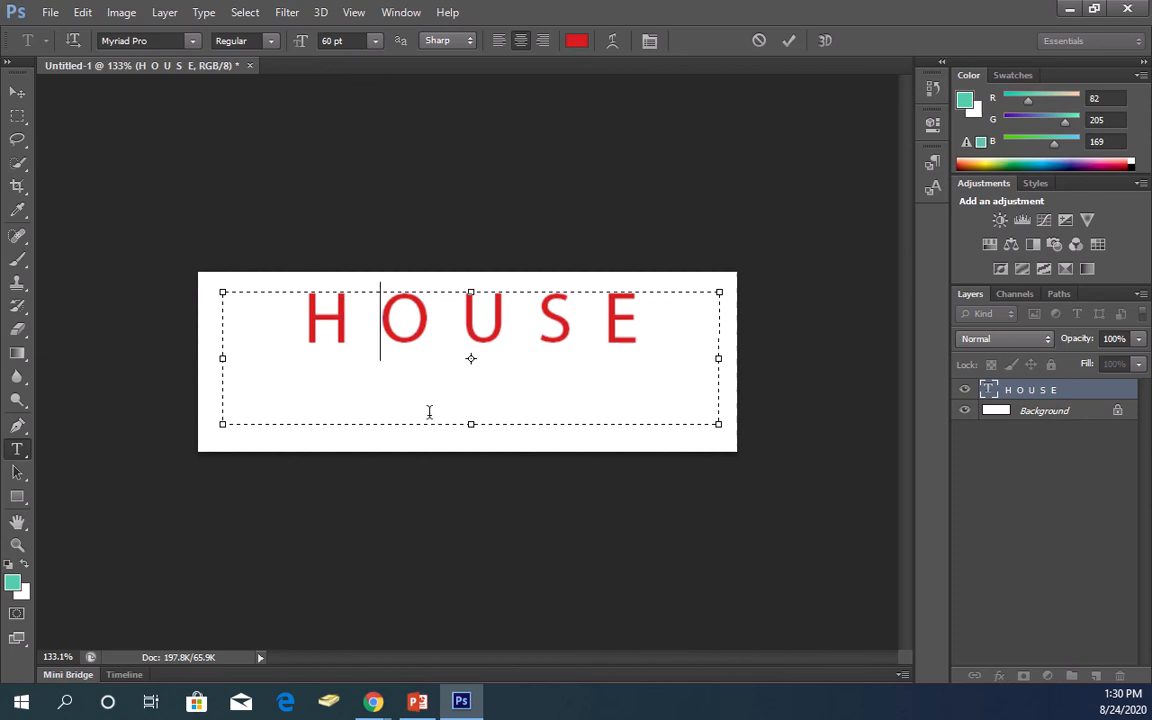
drag(446, 423, 446, 370)
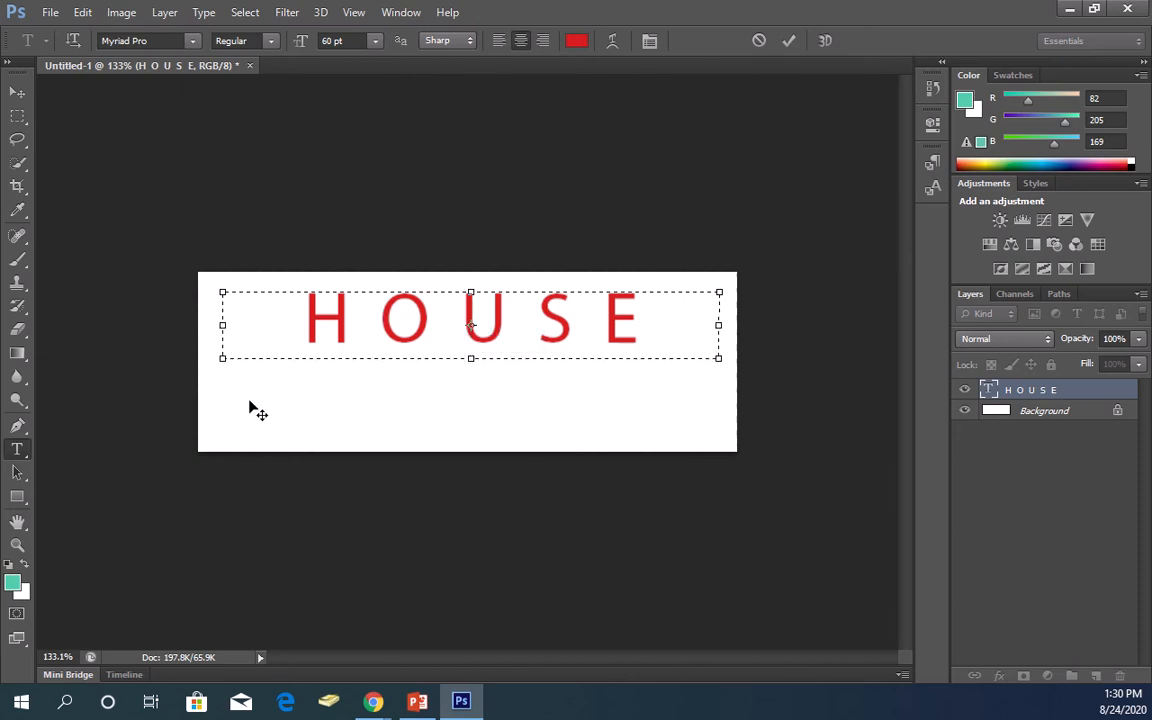
click(789, 40)
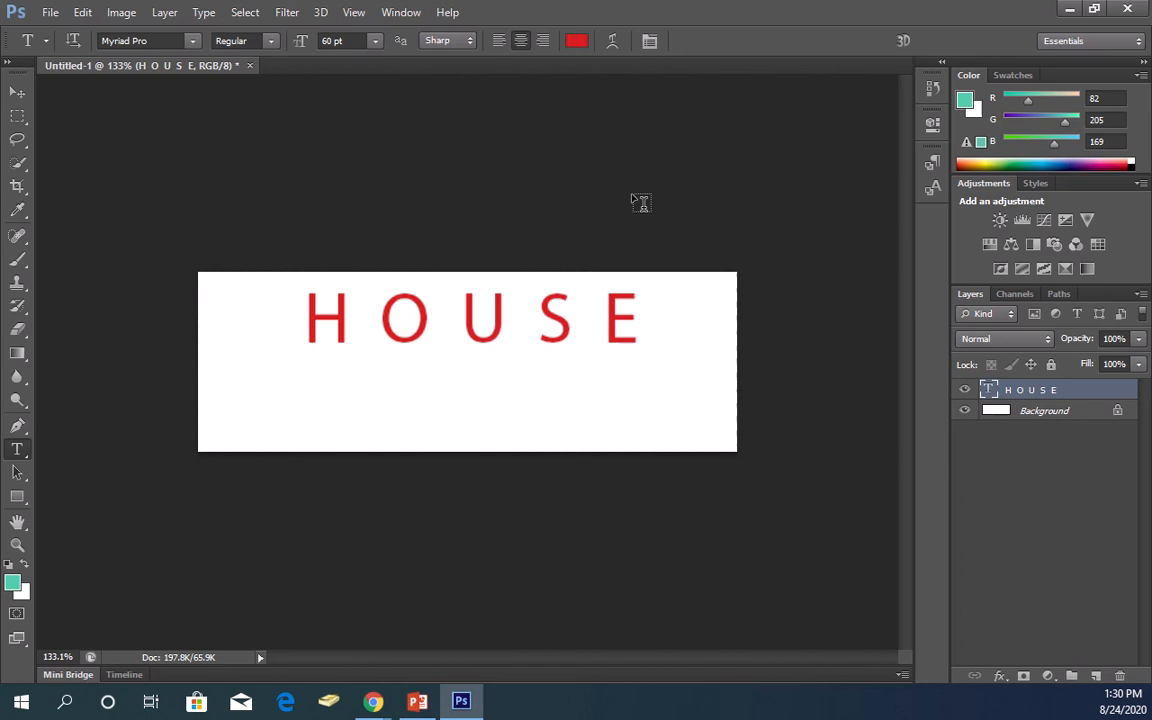
Move the H O U S E text down to about the middle of the canvas.
click(16, 94)
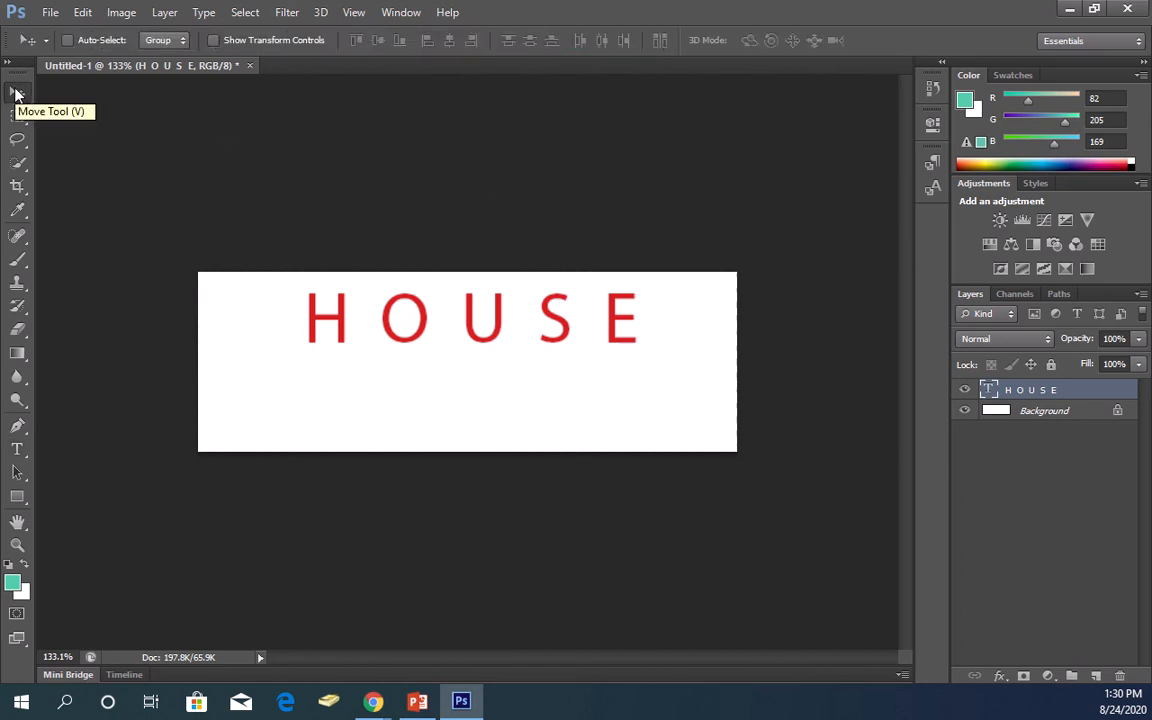
drag(463, 314, 462, 340)
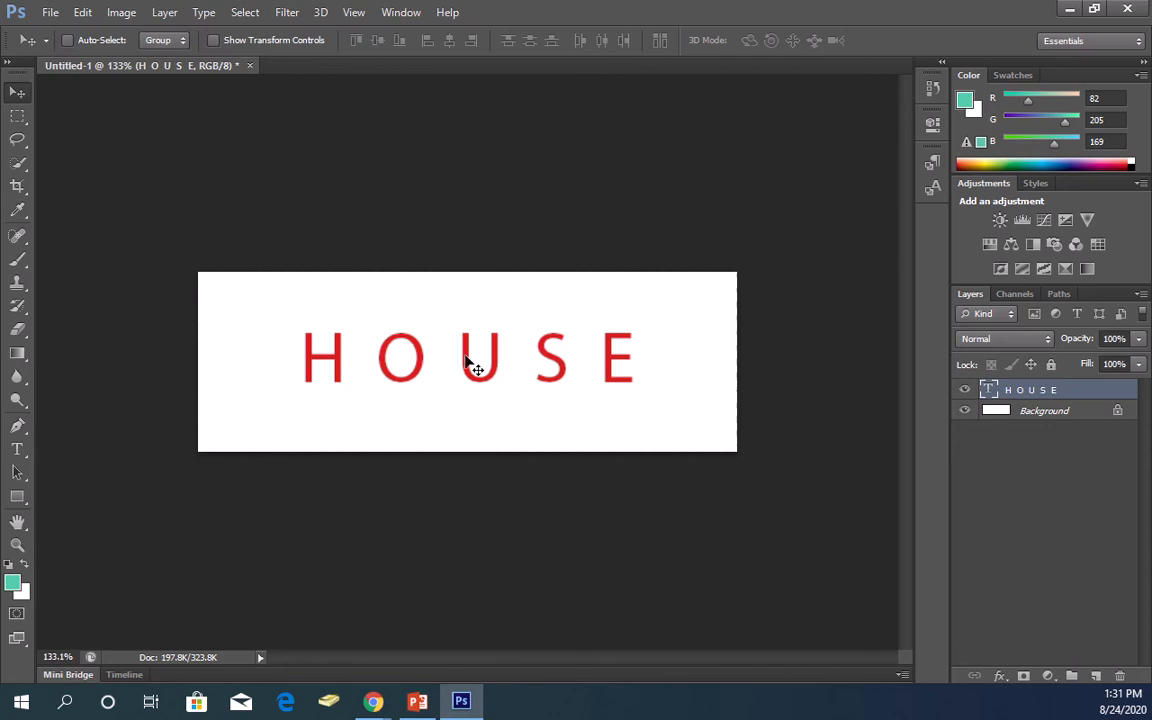
mouse_move(473, 368)
mouse_down()
mouse_move(322, 290)
mouse_move(489, 370)
mouse_move(453, 320)
mouse_move(478, 329)
mouse_move(459, 354)
mouse_up()
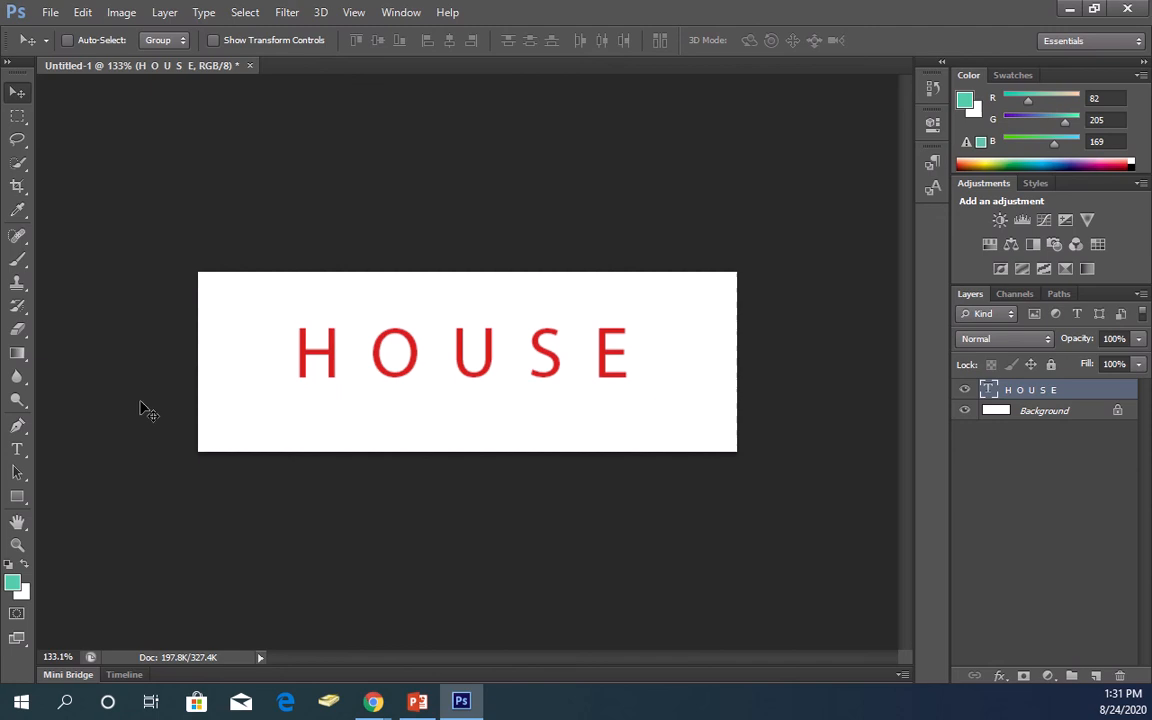
Try out a range of preset layer styles on the H O U S E text and reset it to no style.
click(1013, 76)
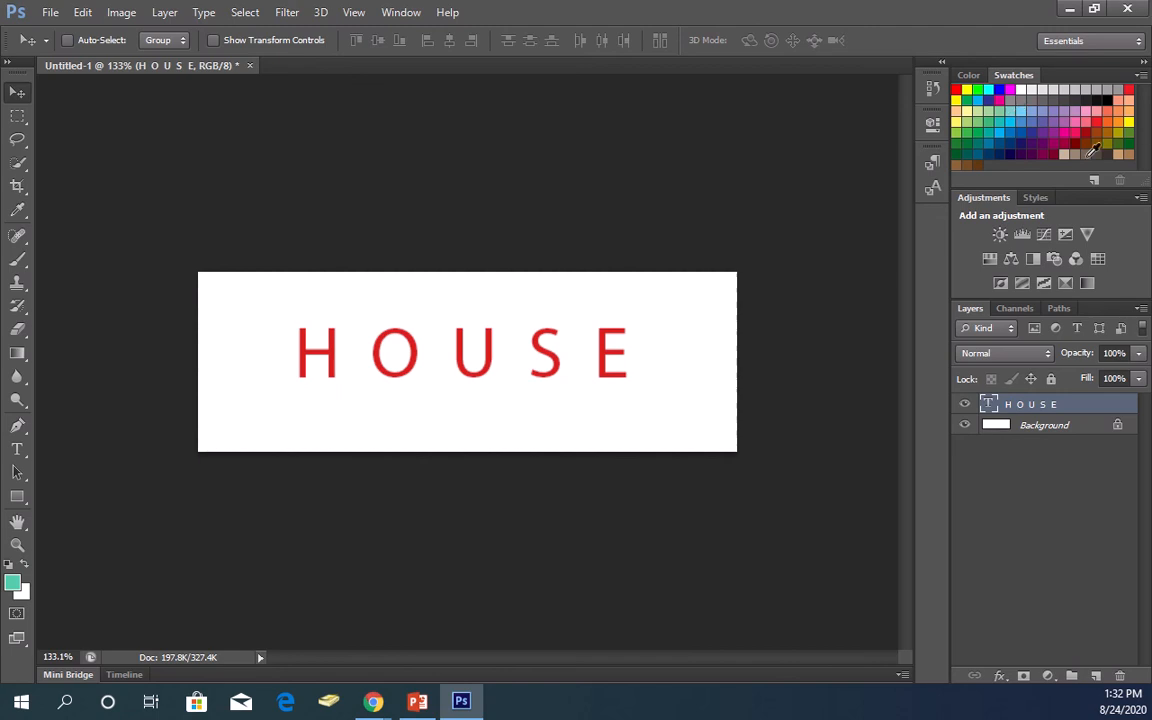
click(1038, 198)
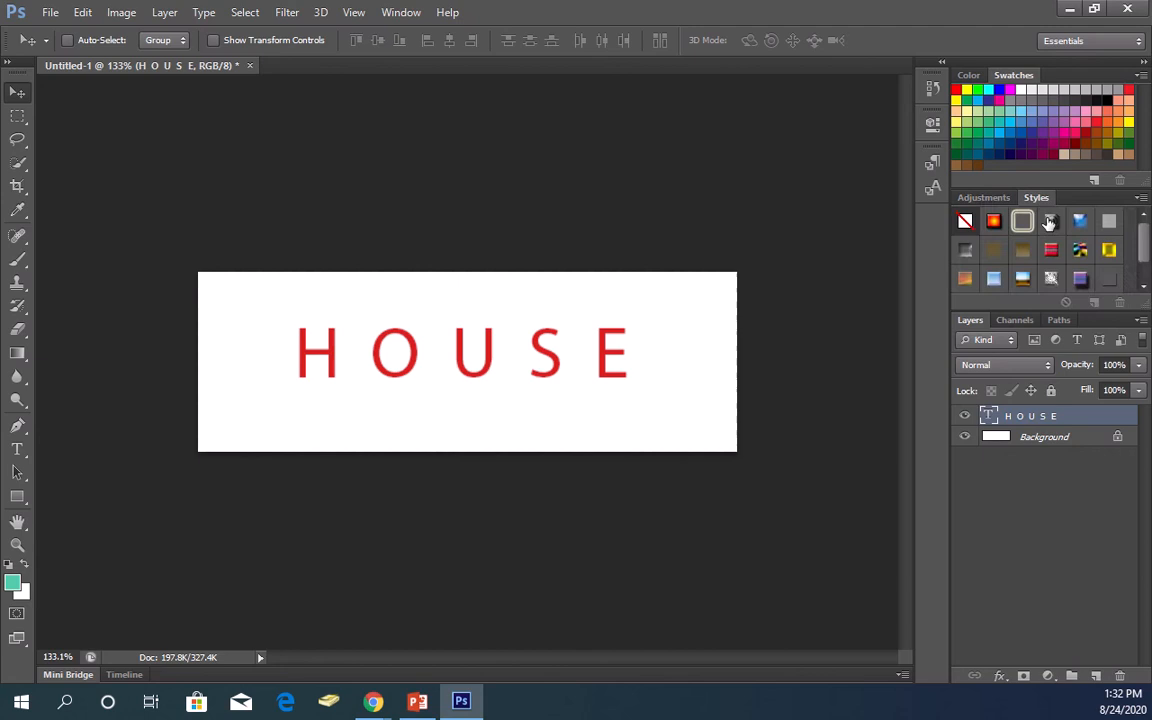
click(1051, 249)
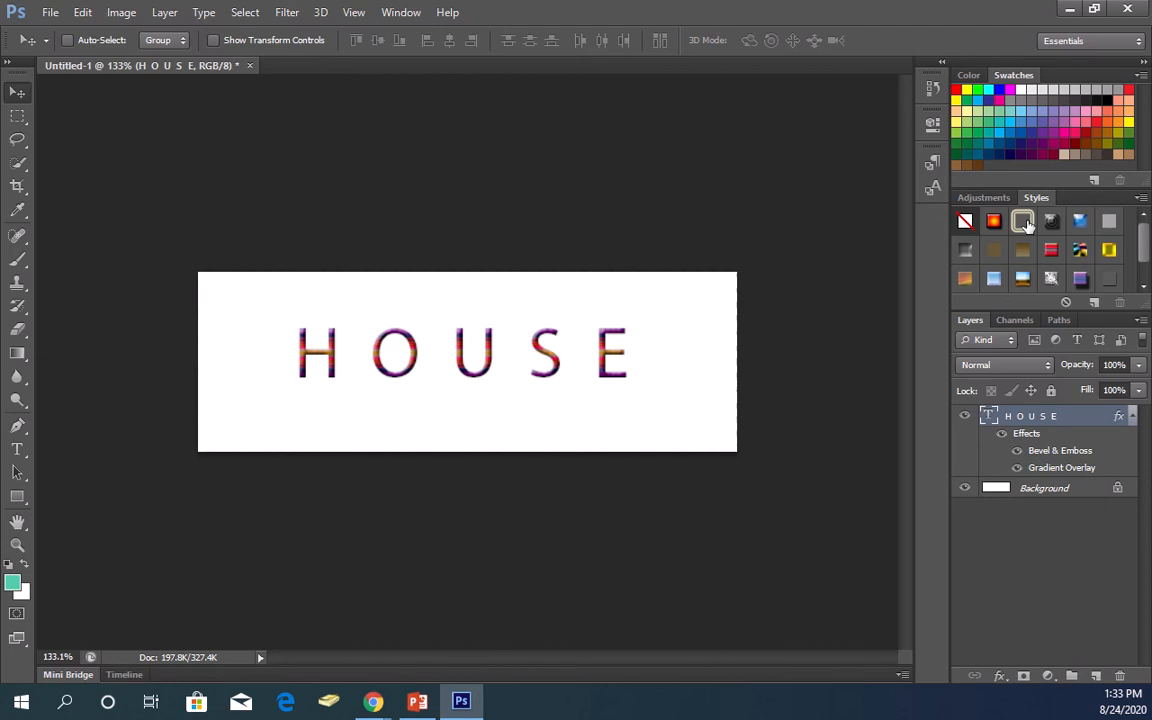
click(1083, 253)
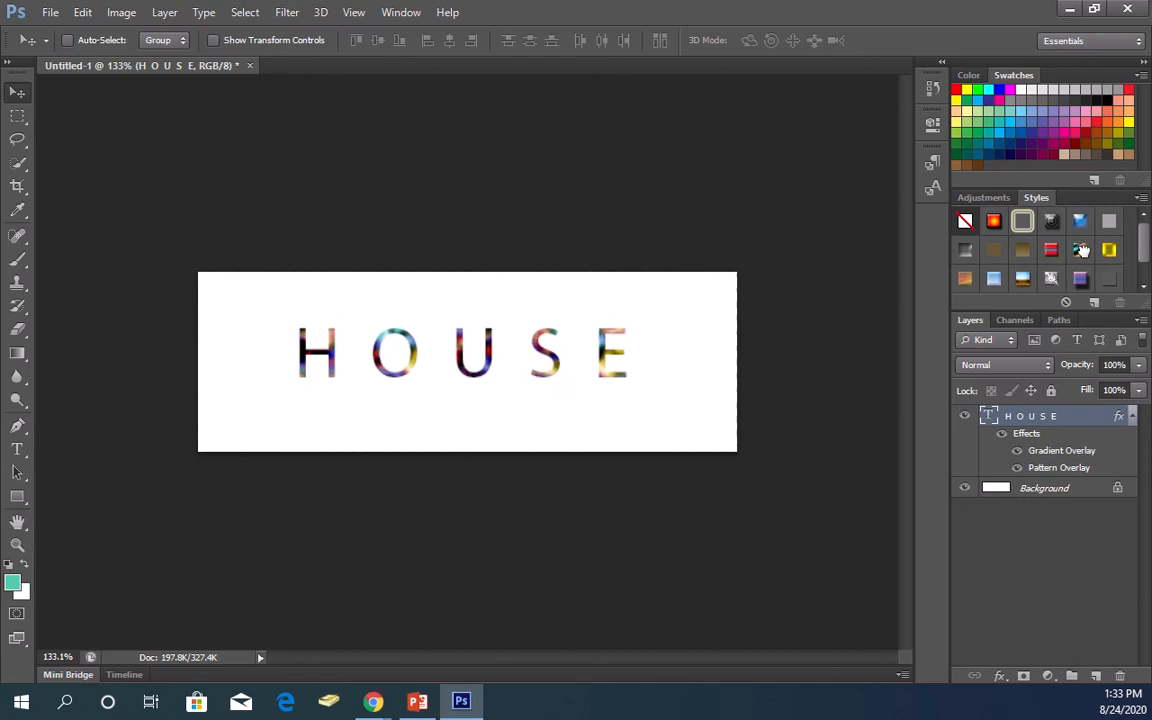
click(1110, 250)
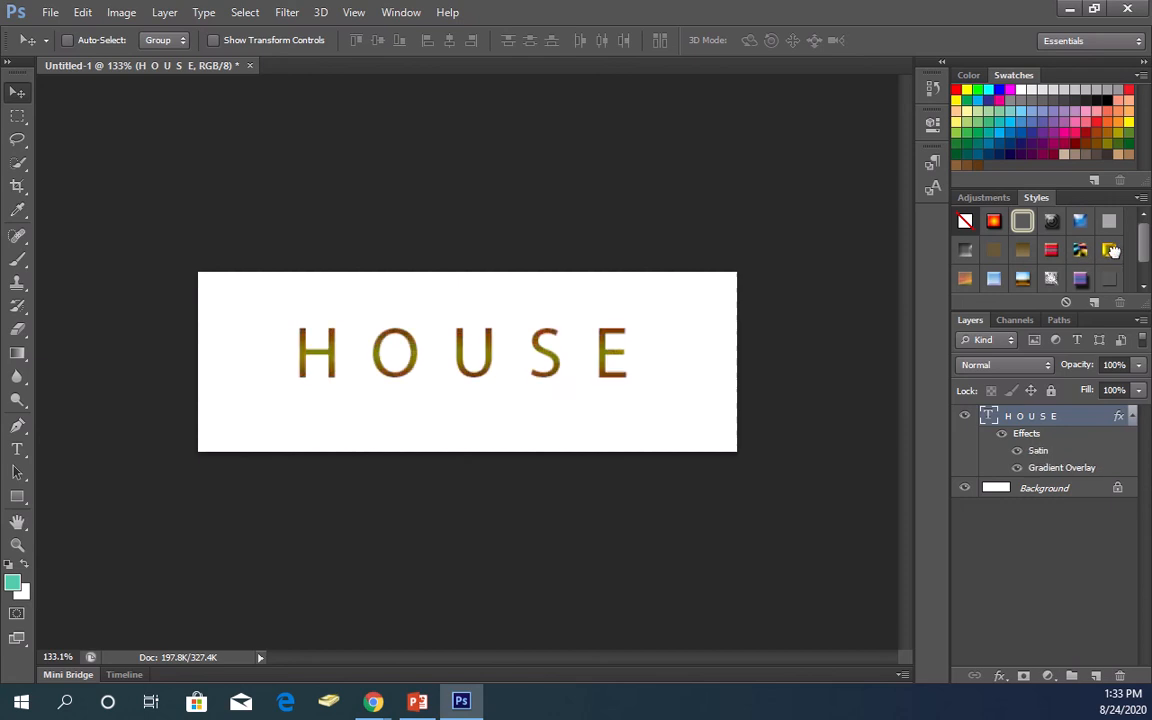
click(993, 279)
click(993, 279)
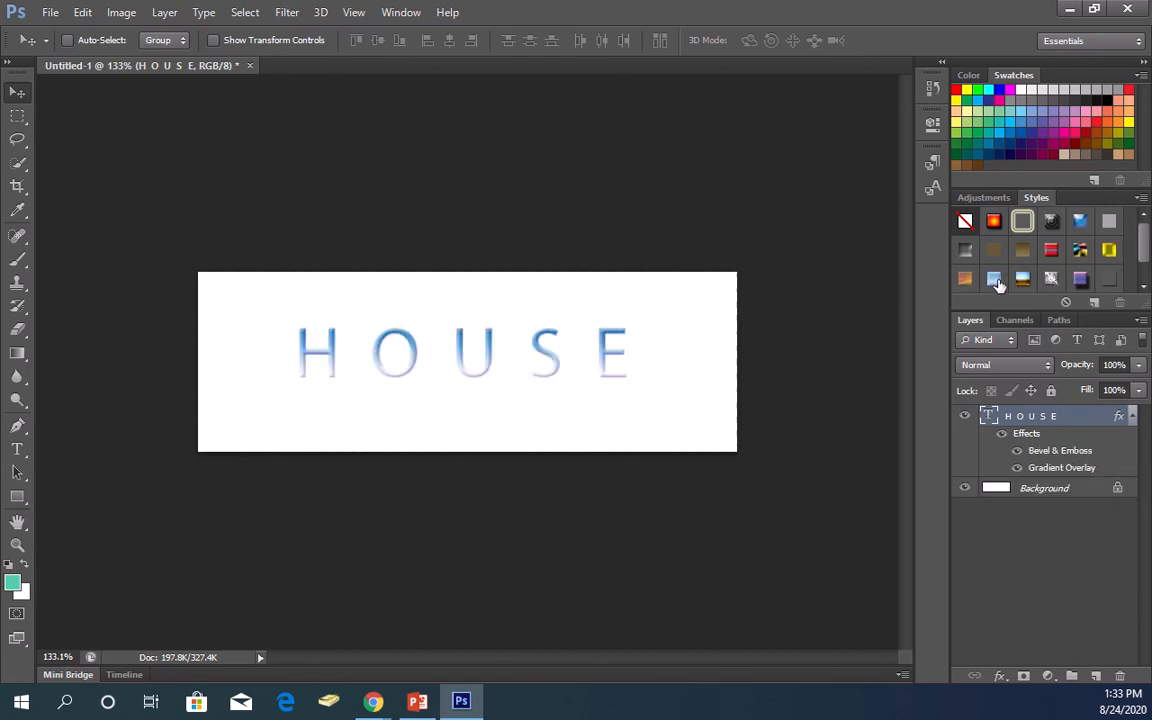
click(1018, 250)
click(967, 252)
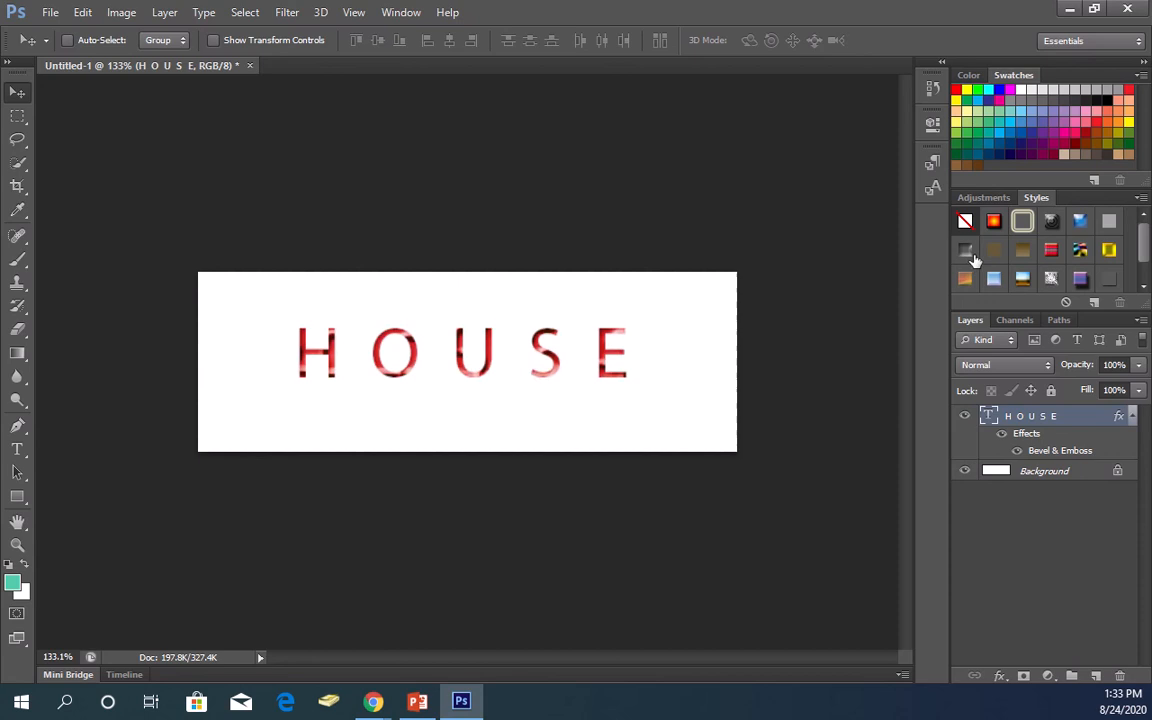
click(1022, 279)
click(993, 279)
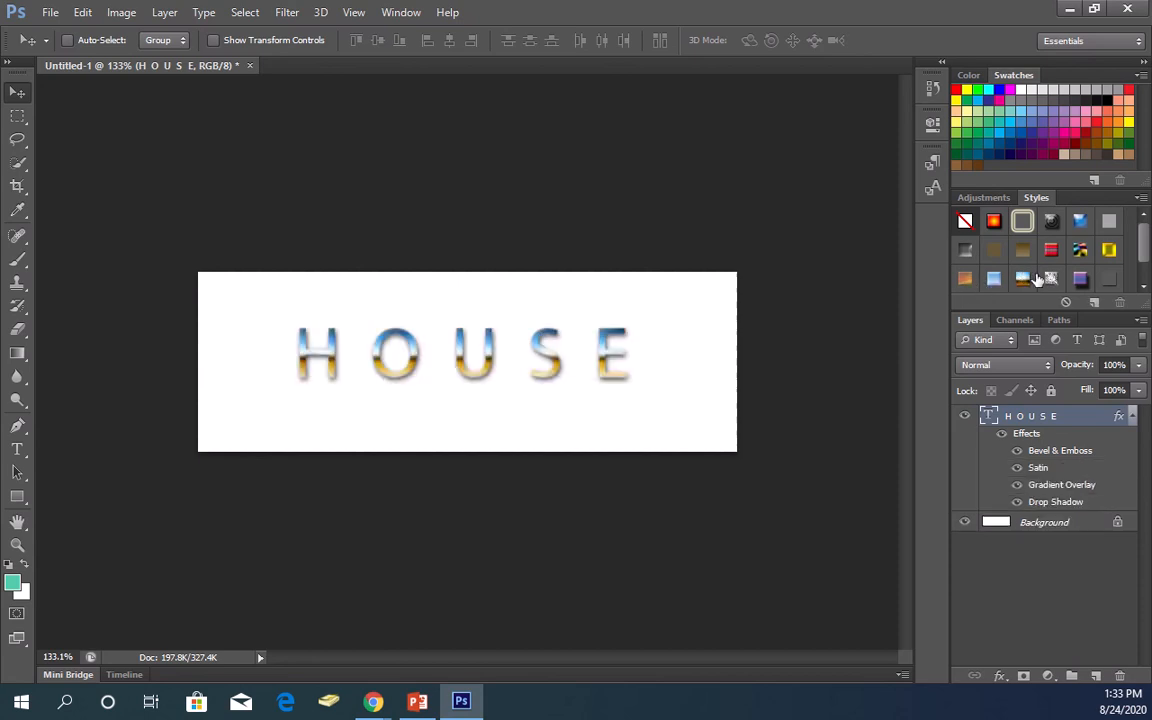
click(1070, 279)
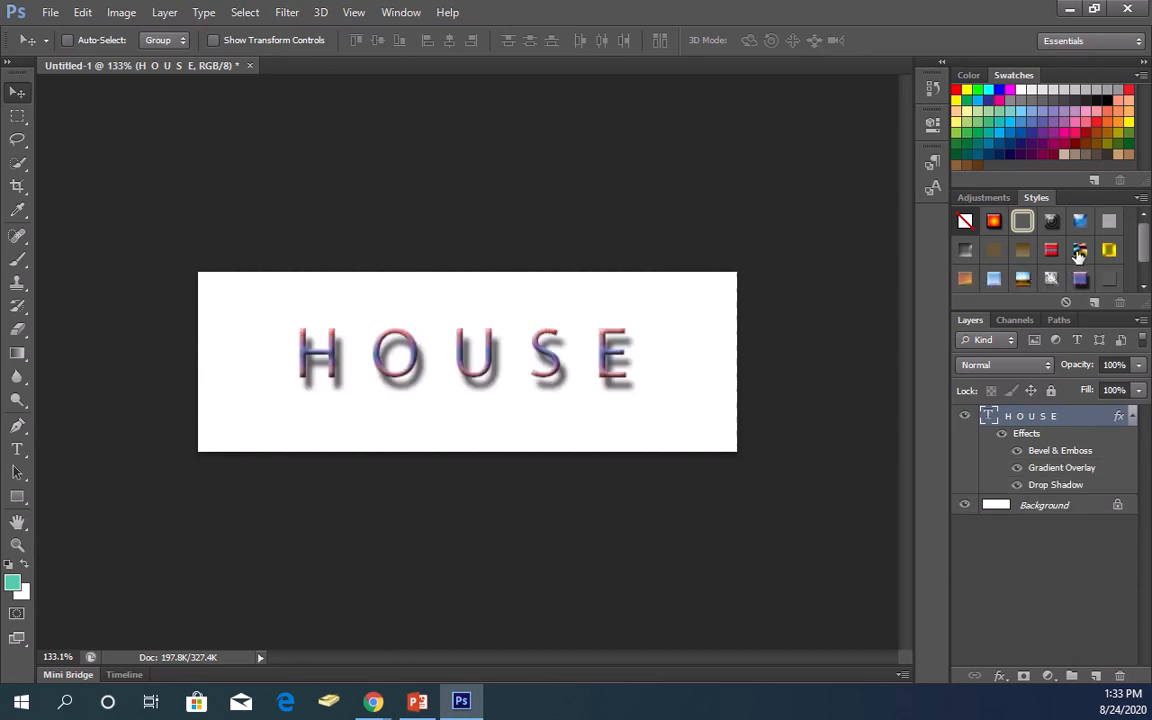
click(1080, 252)
click(1077, 279)
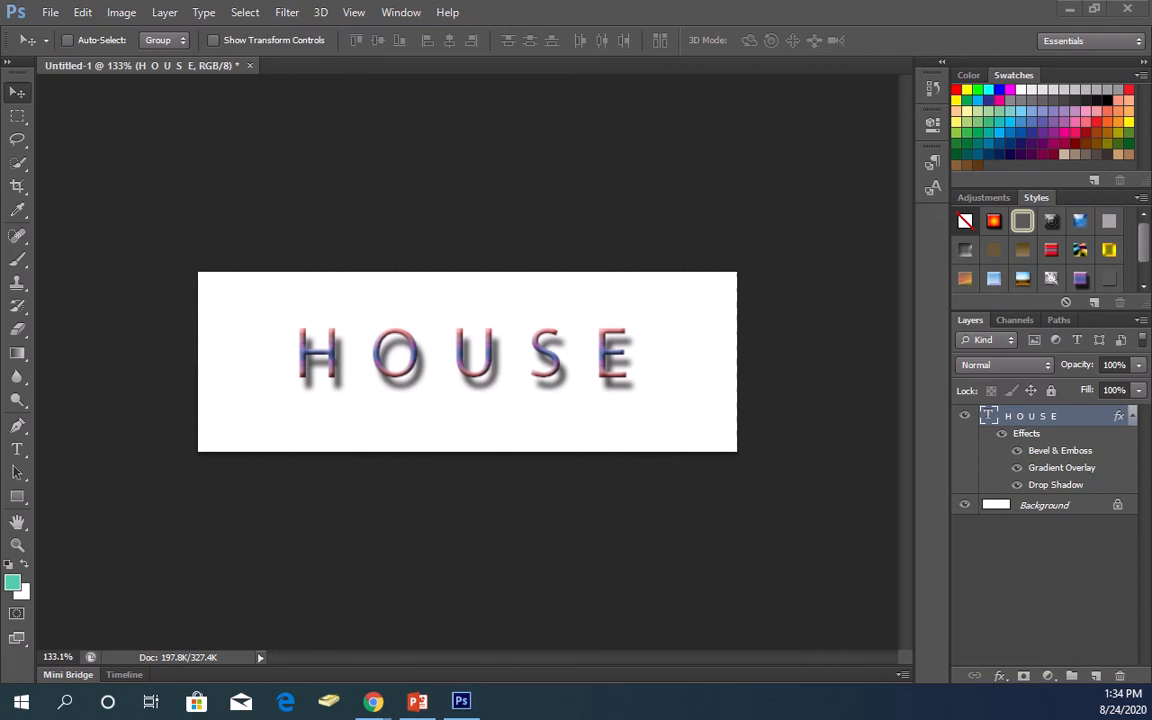
click(966, 221)
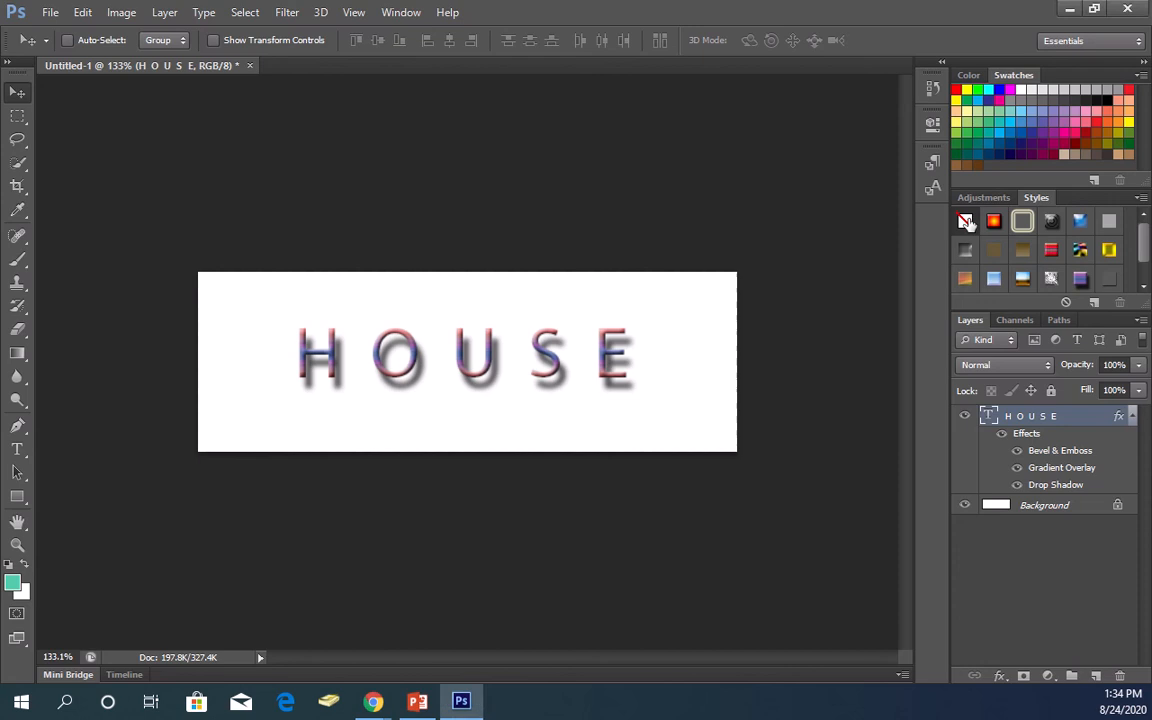
click(966, 221)
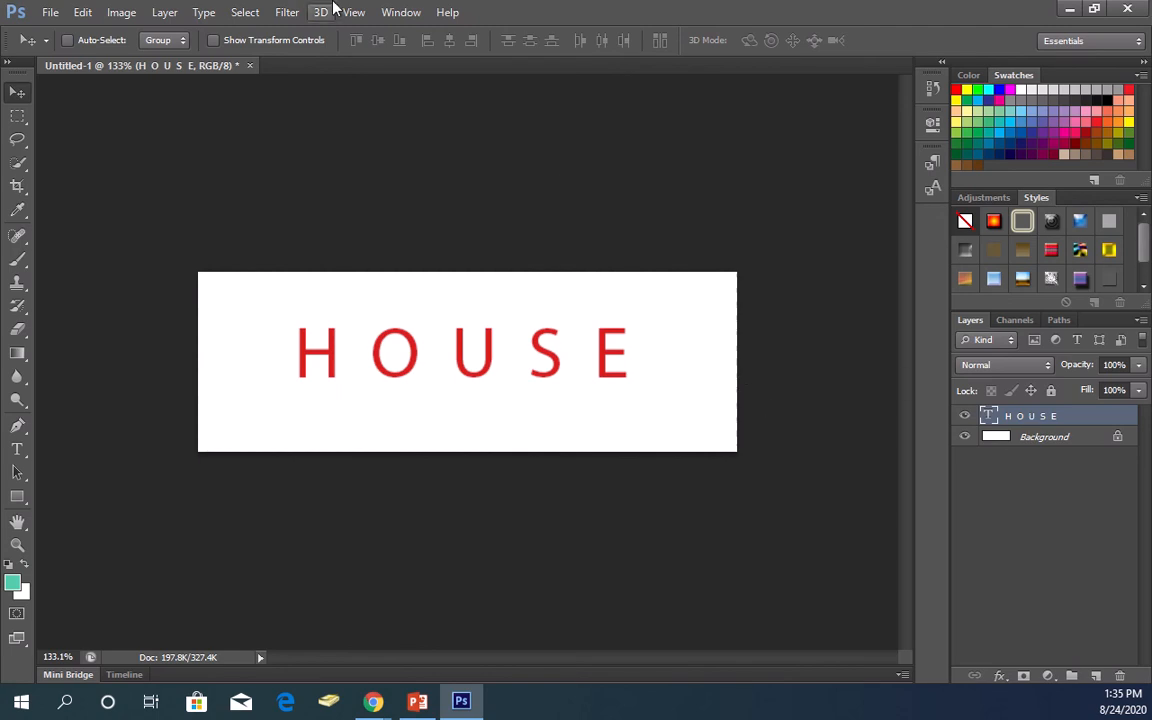
click(165, 13)
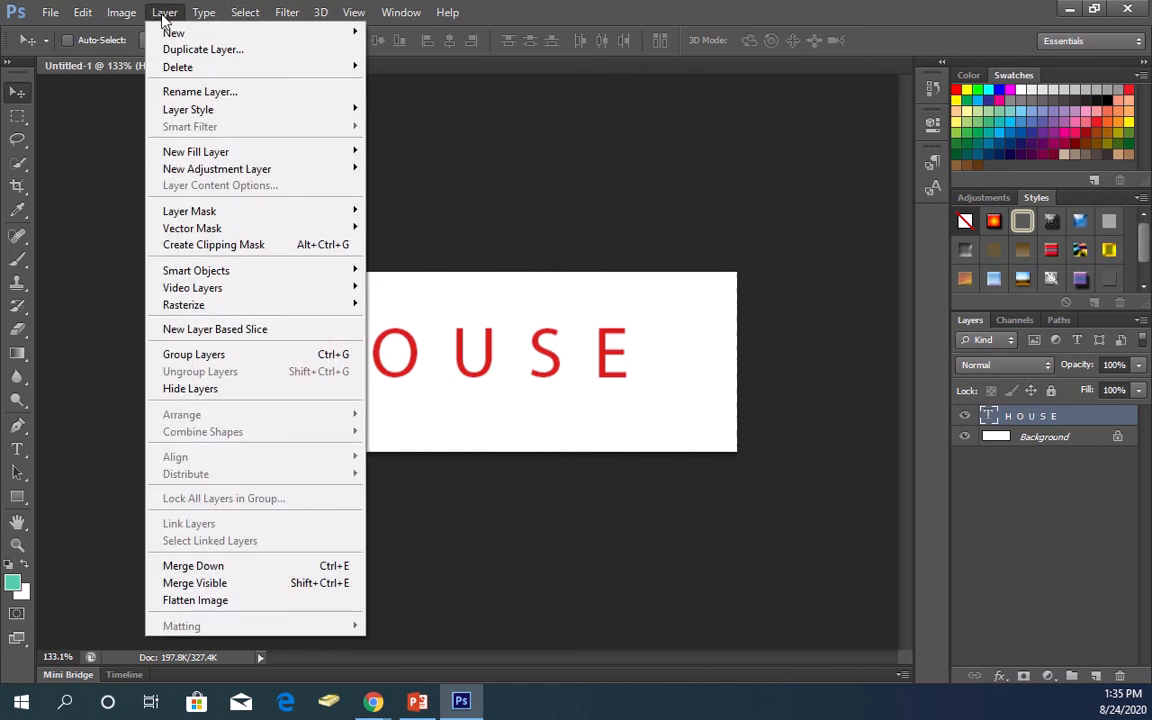
mouse_move(194, 110)
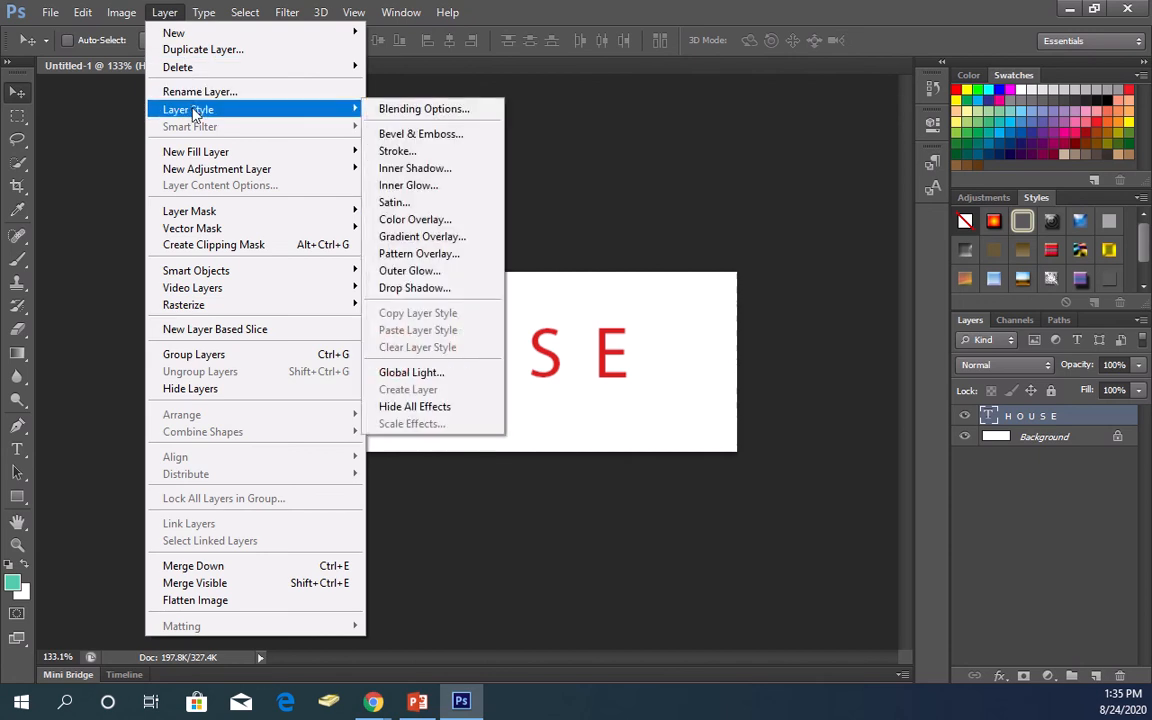
click(437, 109)
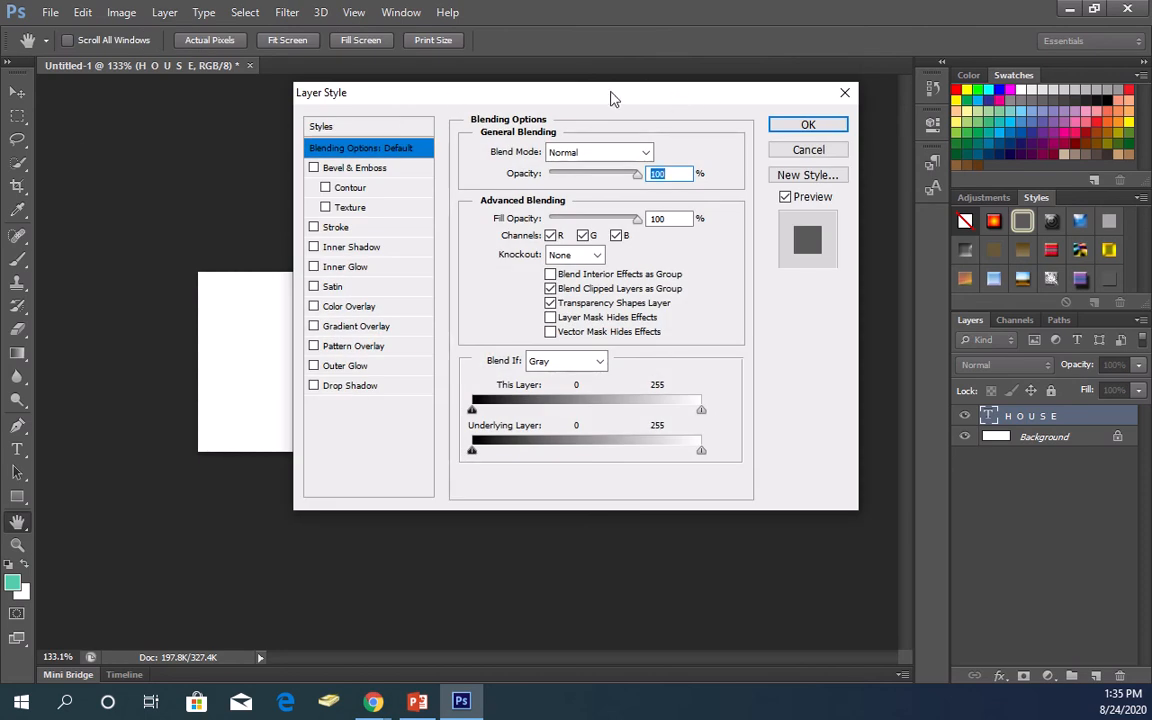
click(808, 149)
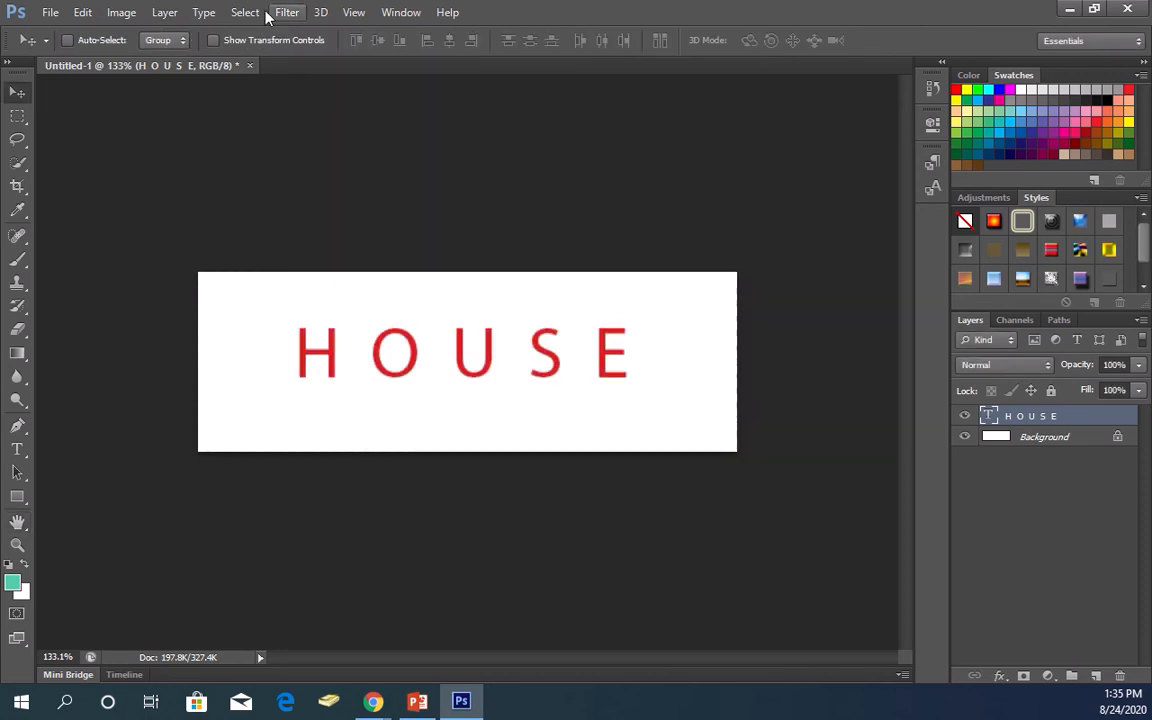
Open the H O U S E layer's blending options clear of the text and preview the Bevel & Emboss effect.
click(163, 12)
mouse_move(213, 115)
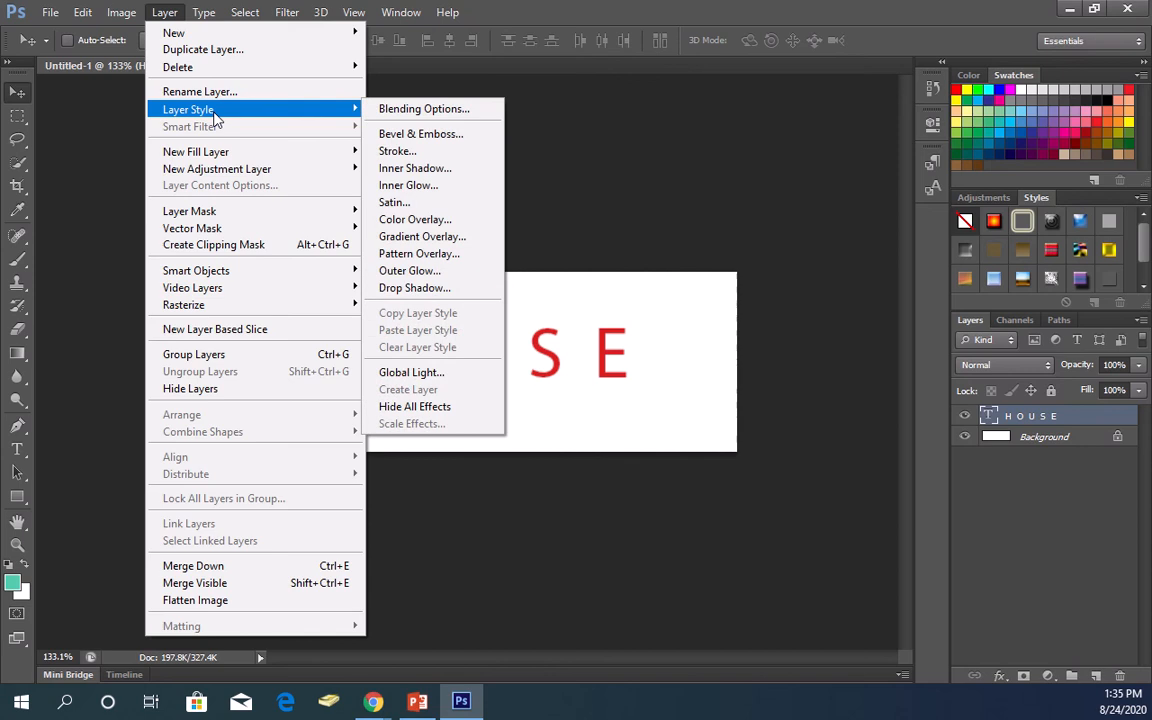
click(438, 110)
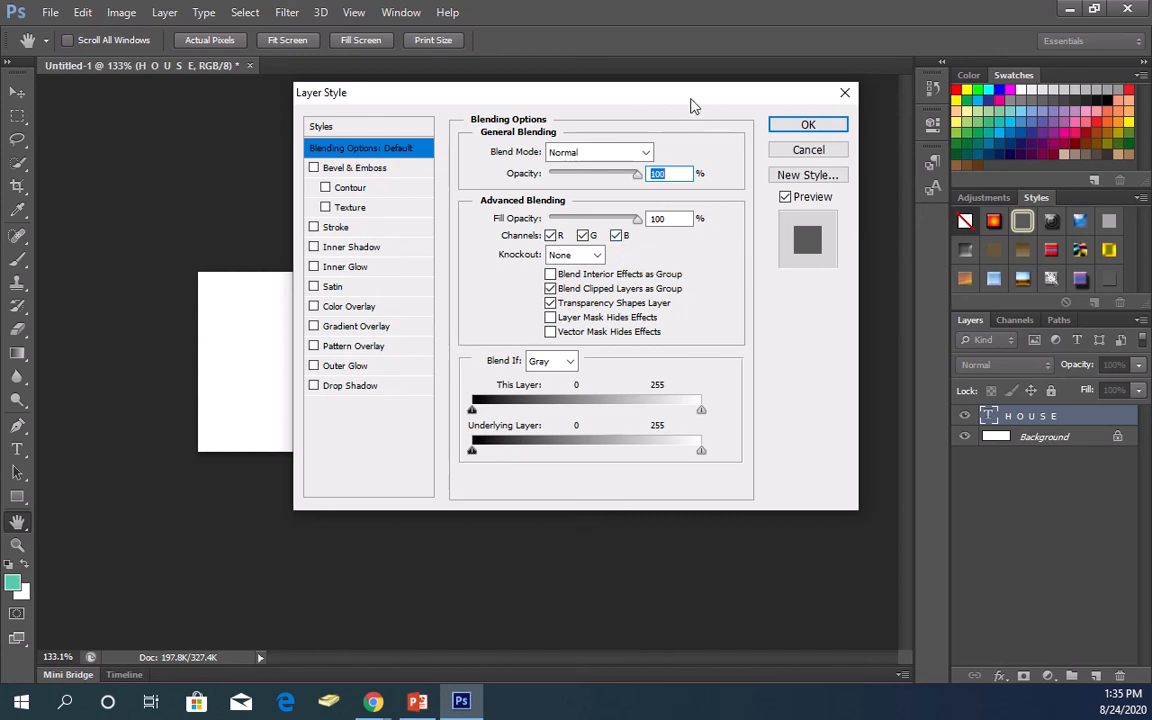
drag(690, 104, 916, 138)
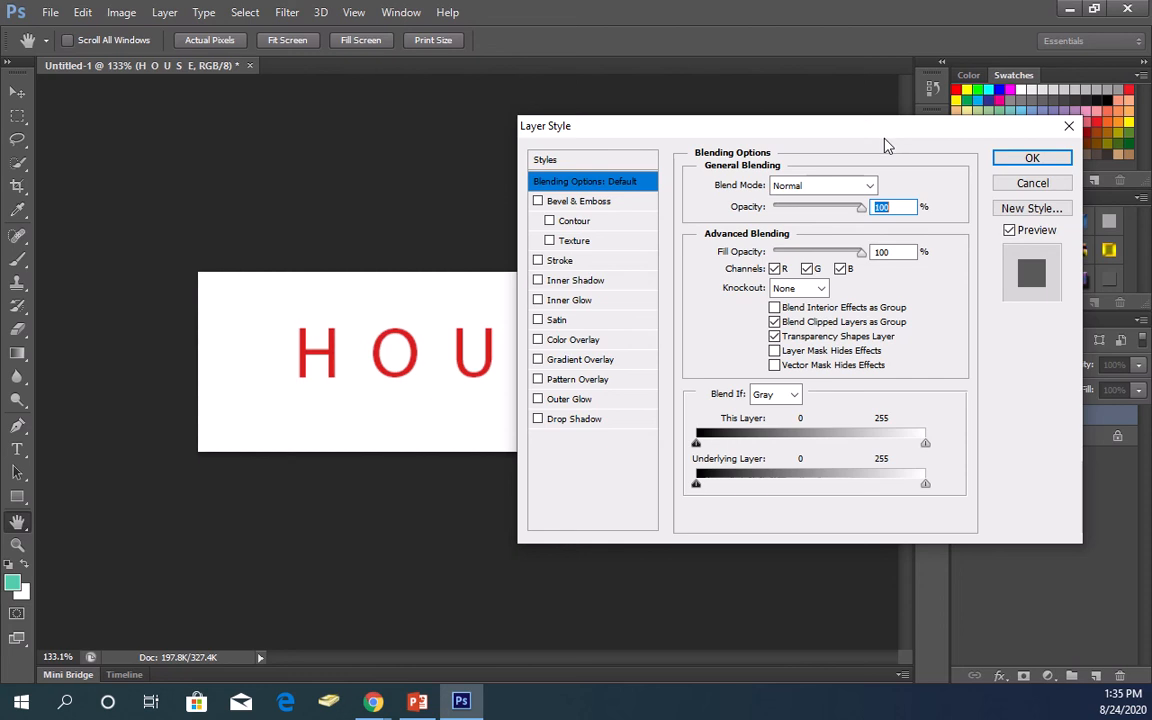
click(539, 202)
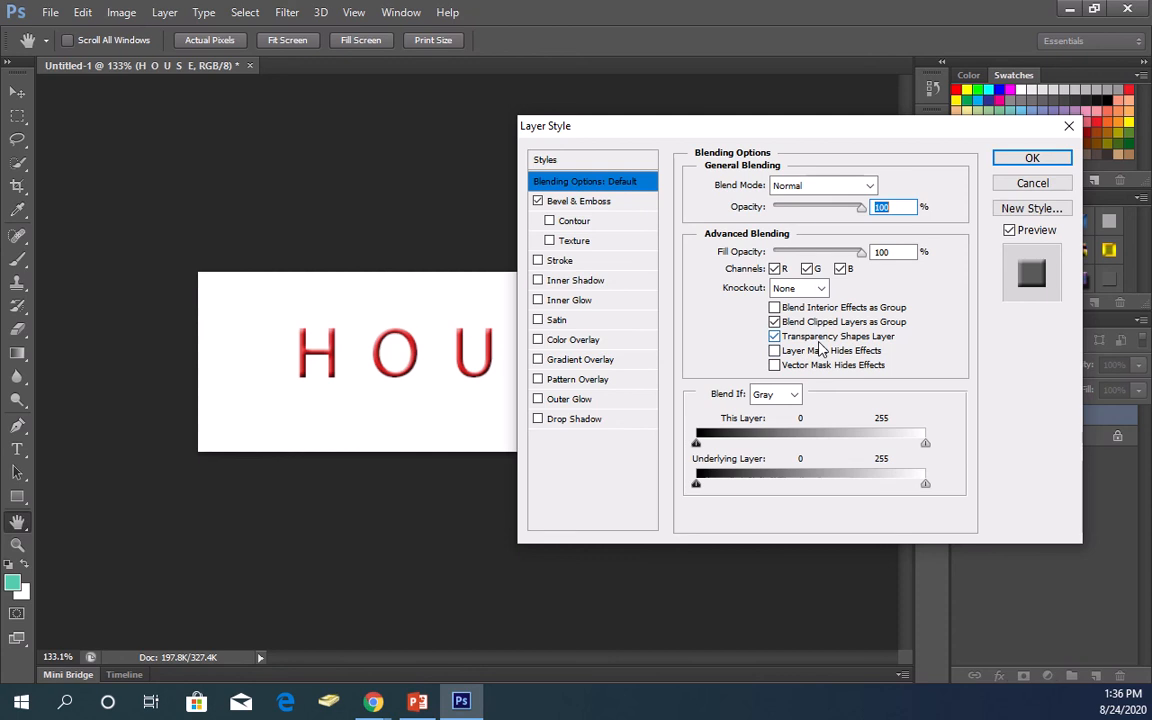
click(539, 201)
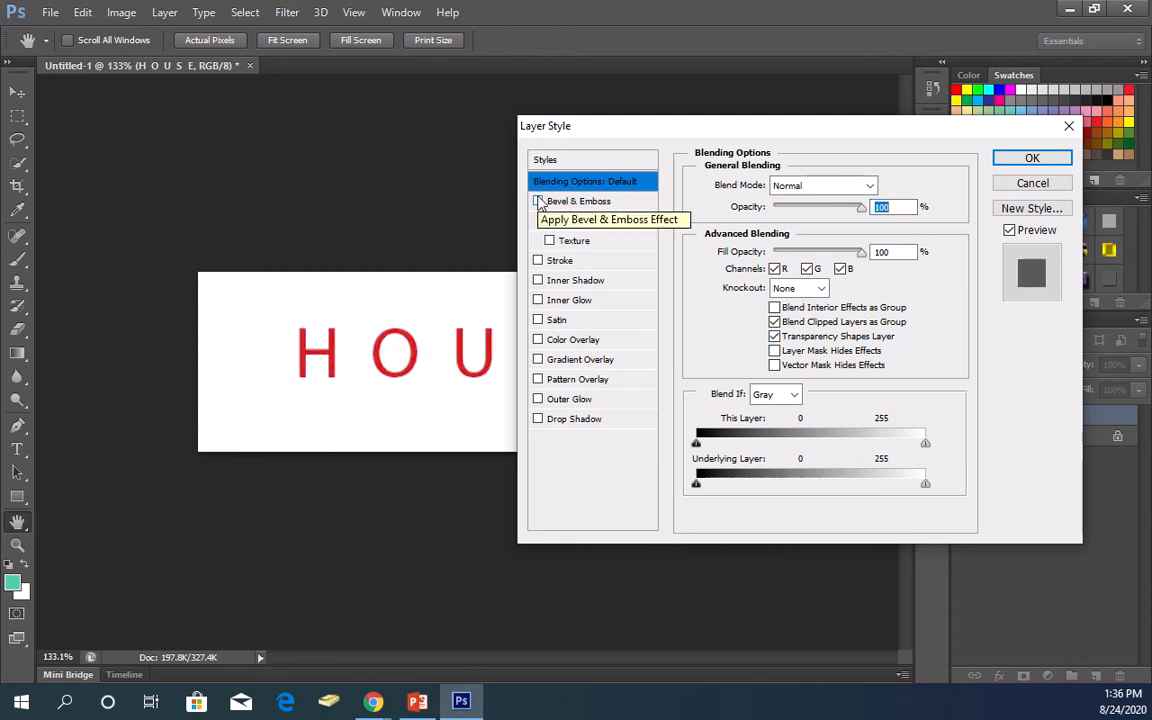
Preview a black outside stroke on the H O U S E text together with a bevel contour.
click(538, 261)
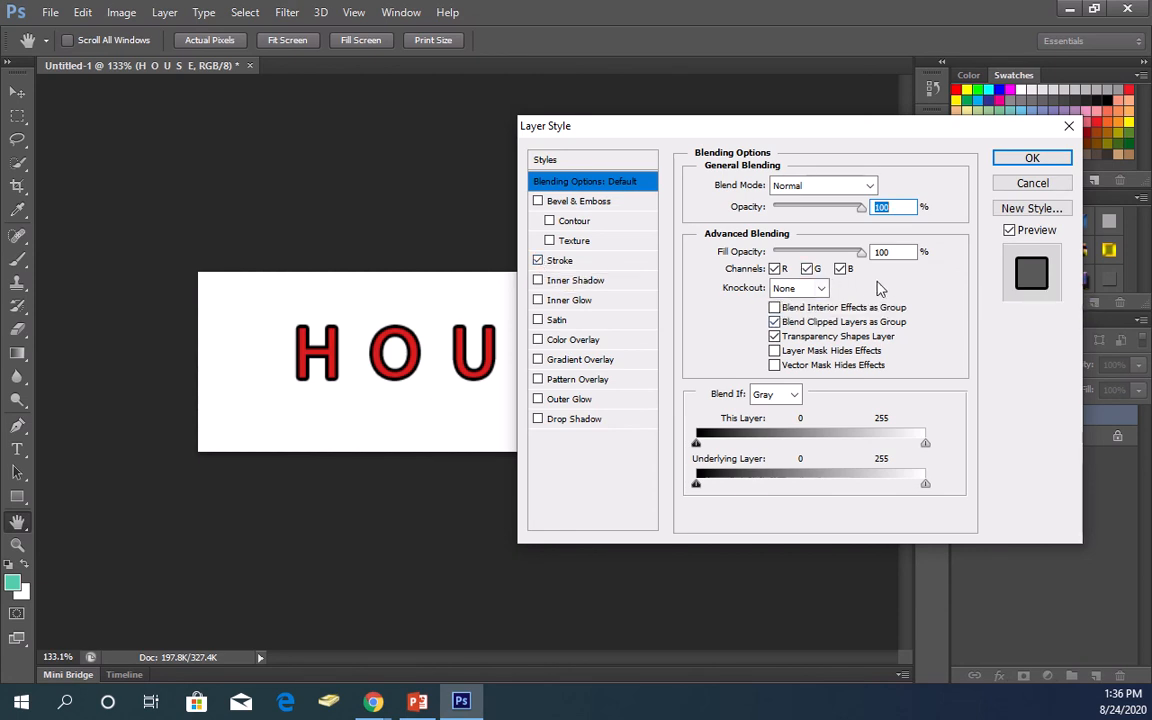
click(600, 260)
click(549, 220)
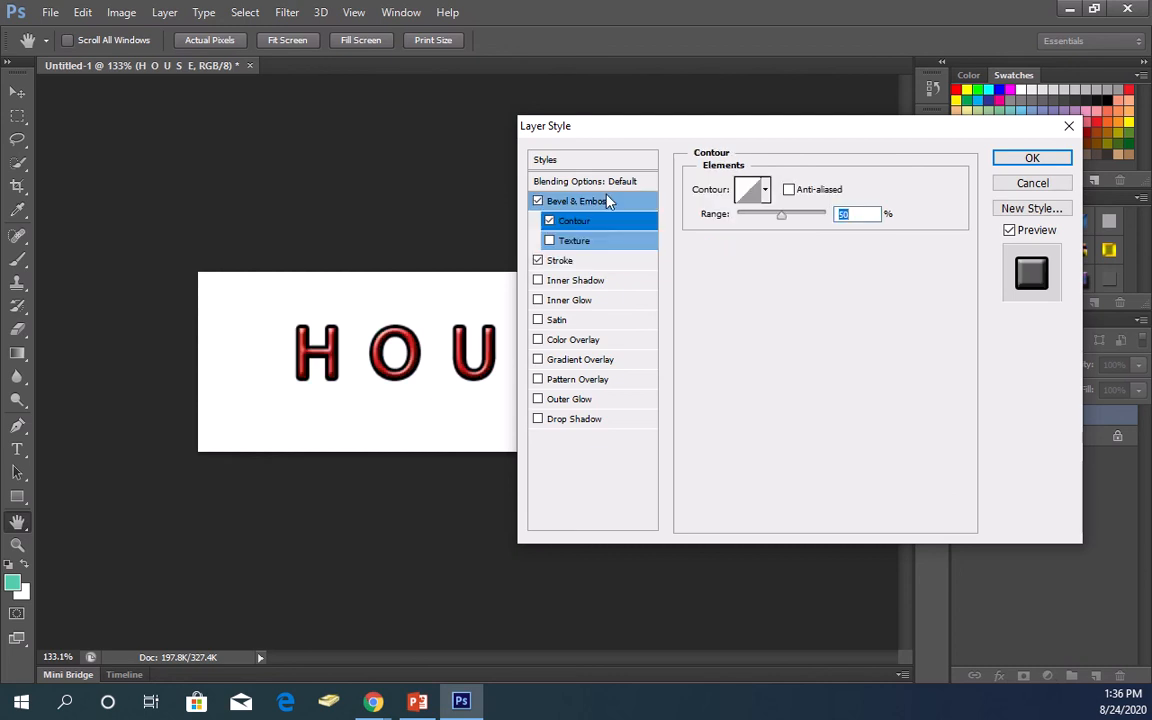
click(595, 262)
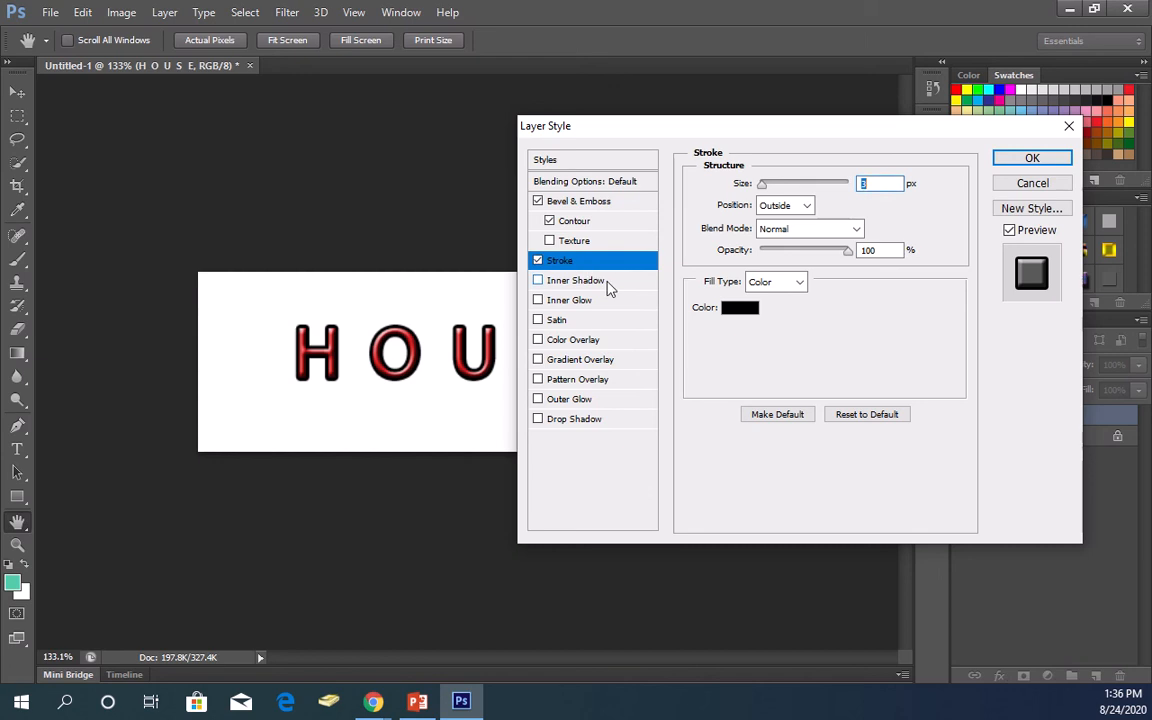
Try a thick 18 px stroke around the H O U S E text and reduce it to 1 px.
click(538, 281)
click(538, 281)
mouse_move(762, 184)
mouse_down()
mouse_move(805, 185)
mouse_move(770, 188)
mouse_up()
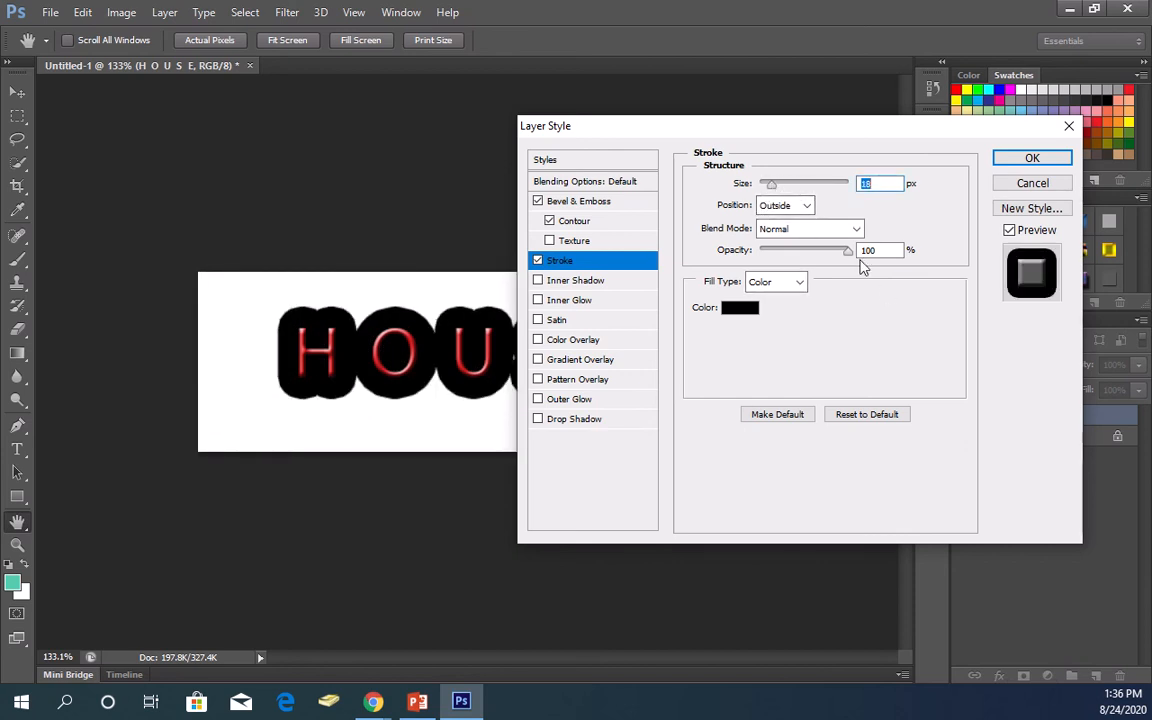
mouse_move(848, 251)
mouse_down()
mouse_move(736, 237)
mouse_move(850, 251)
mouse_up()
drag(771, 185, 406, 224)
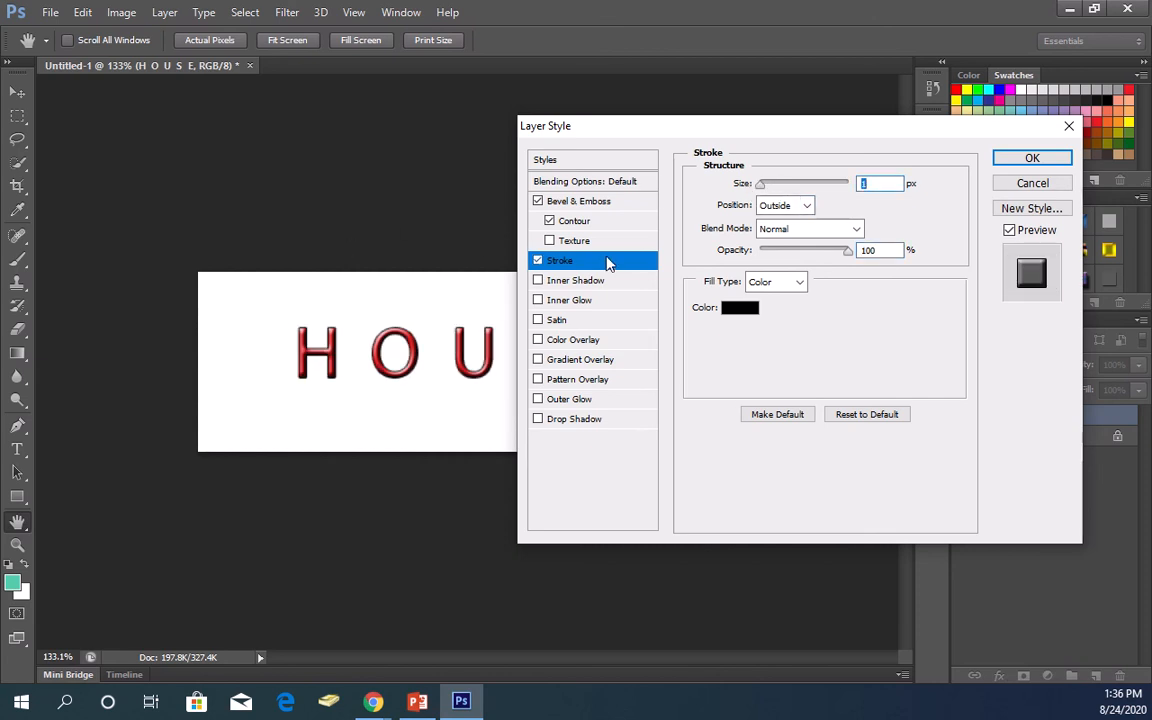
Preview Inner Glow, Color Overlay and Inner Shadow on the text without the stroke, and discard all layer effects.
click(538, 261)
click(553, 302)
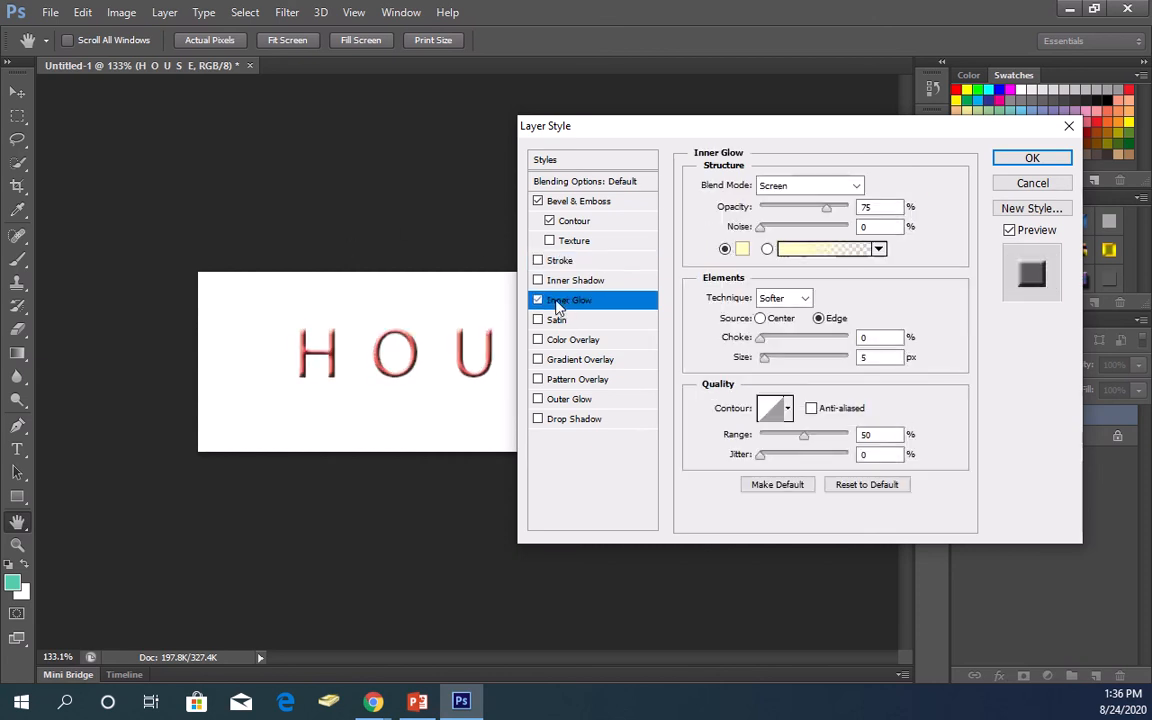
click(538, 300)
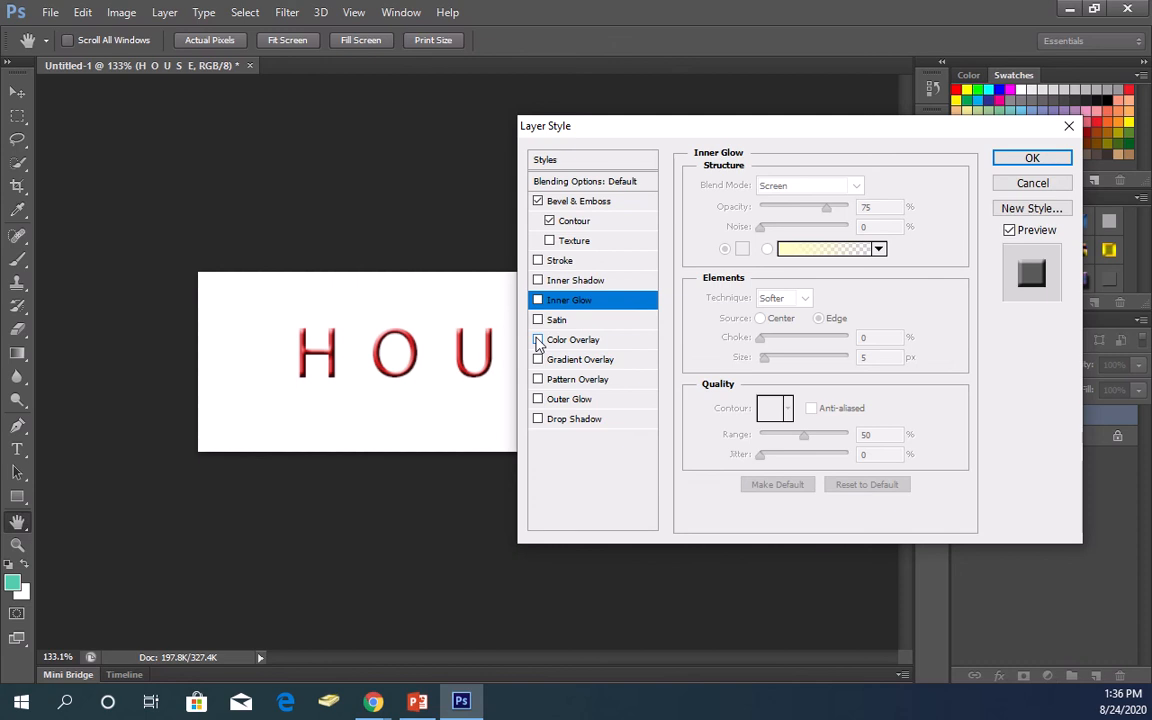
click(538, 340)
click(538, 340)
click(539, 261)
click(539, 281)
click(539, 261)
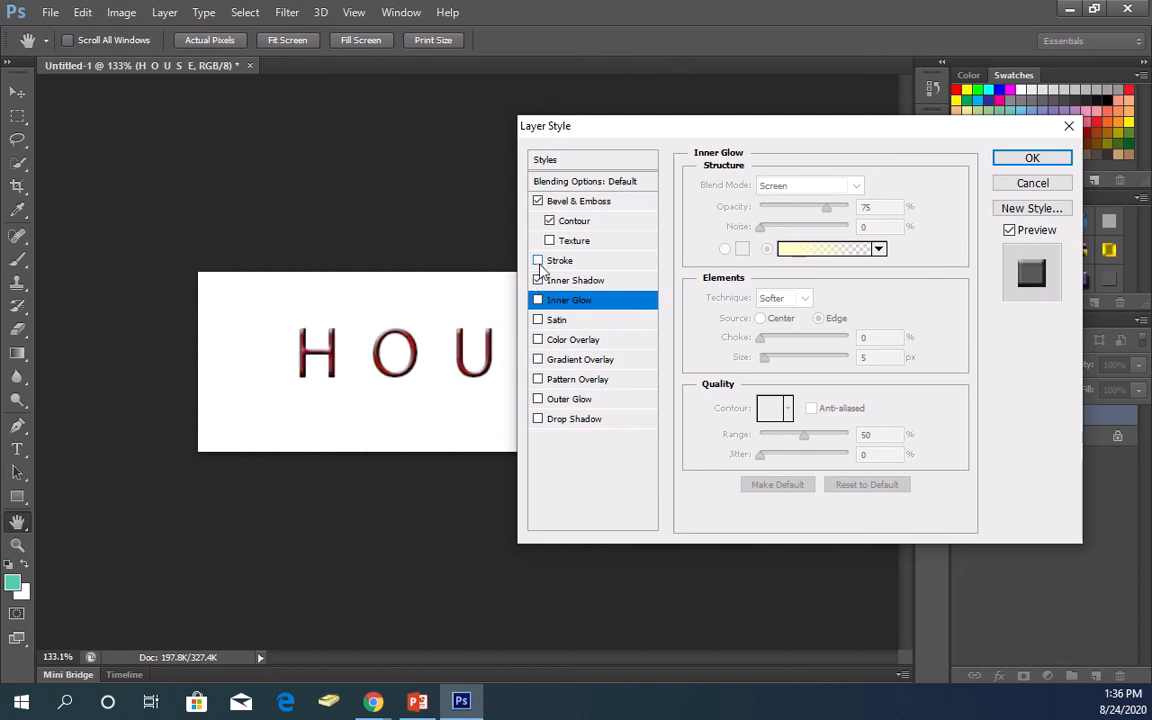
click(539, 281)
click(538, 201)
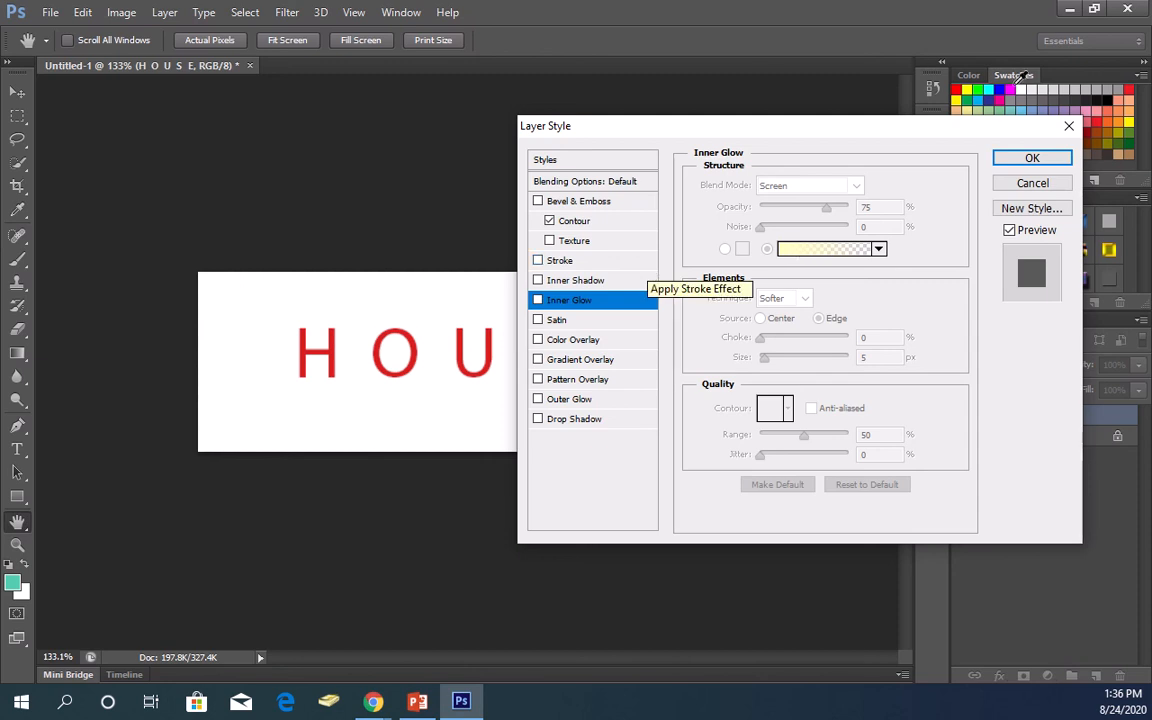
click(1032, 183)
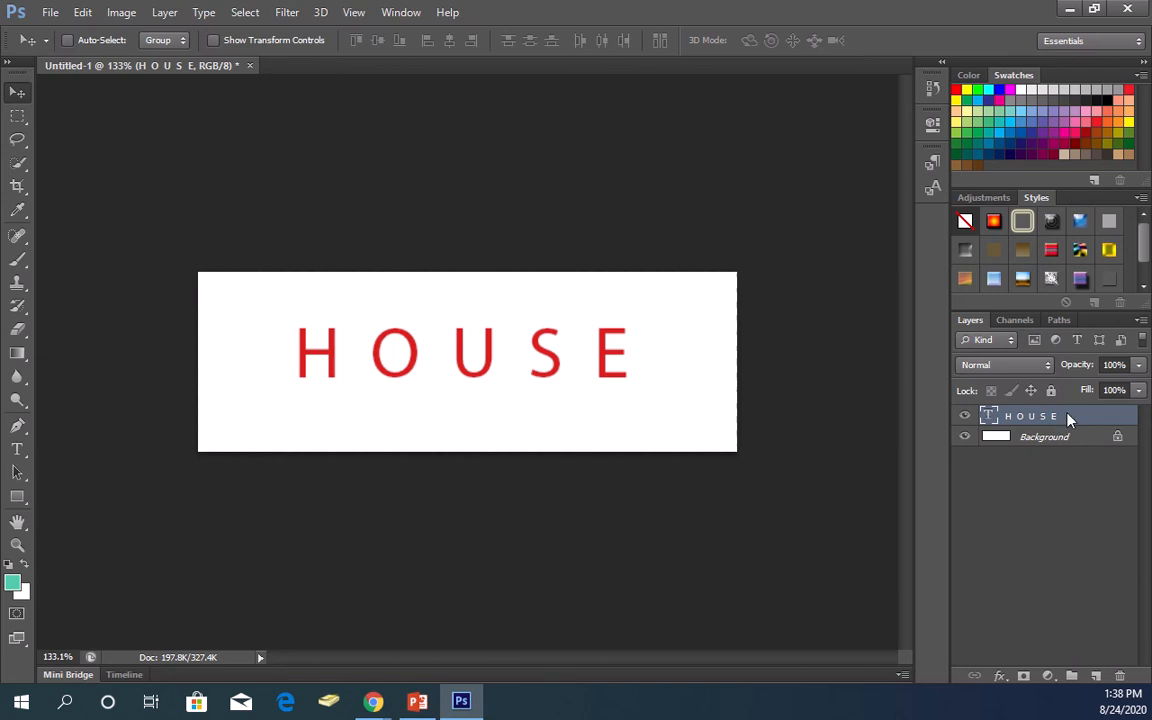
Duplicate the H O U S E text layer, hide the original, and shift the copy slightly down and to the right.
right_click(1068, 419)
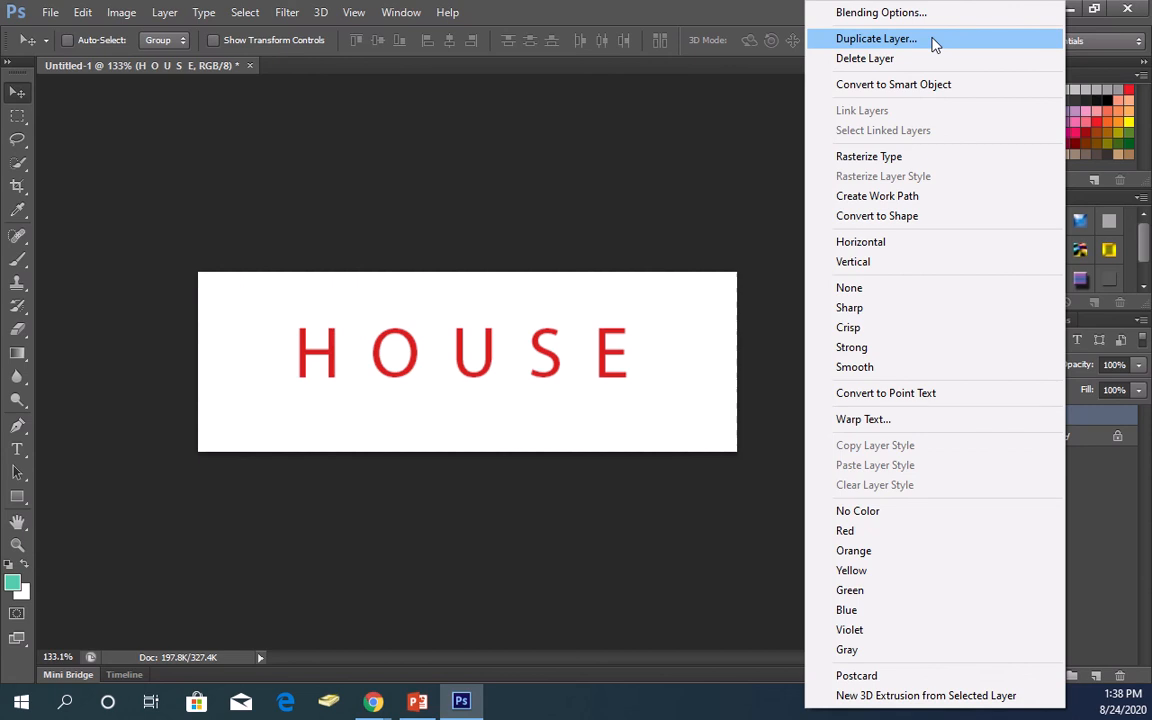
click(876, 38)
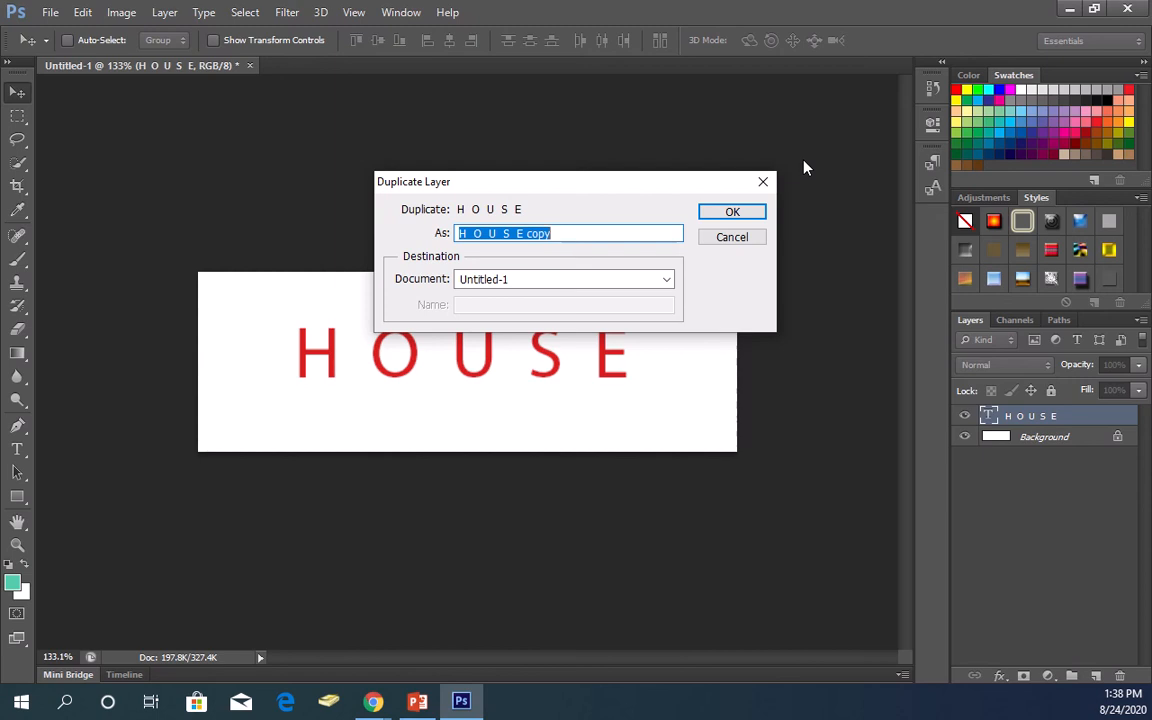
click(731, 214)
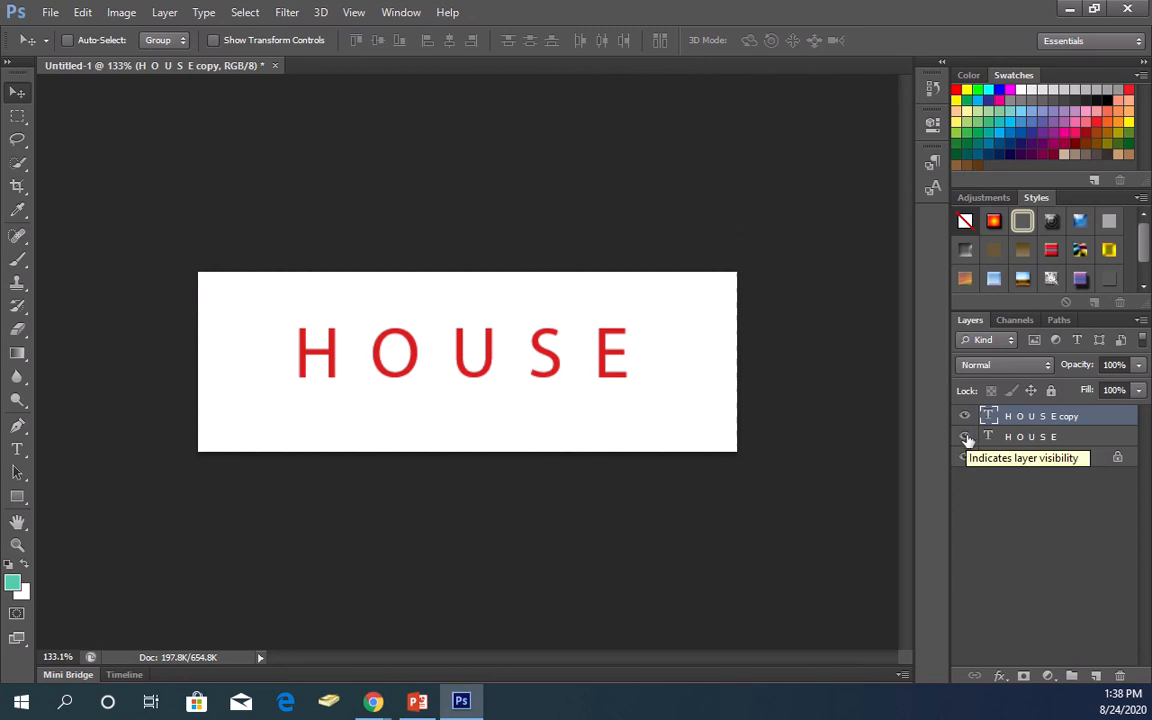
click(965, 437)
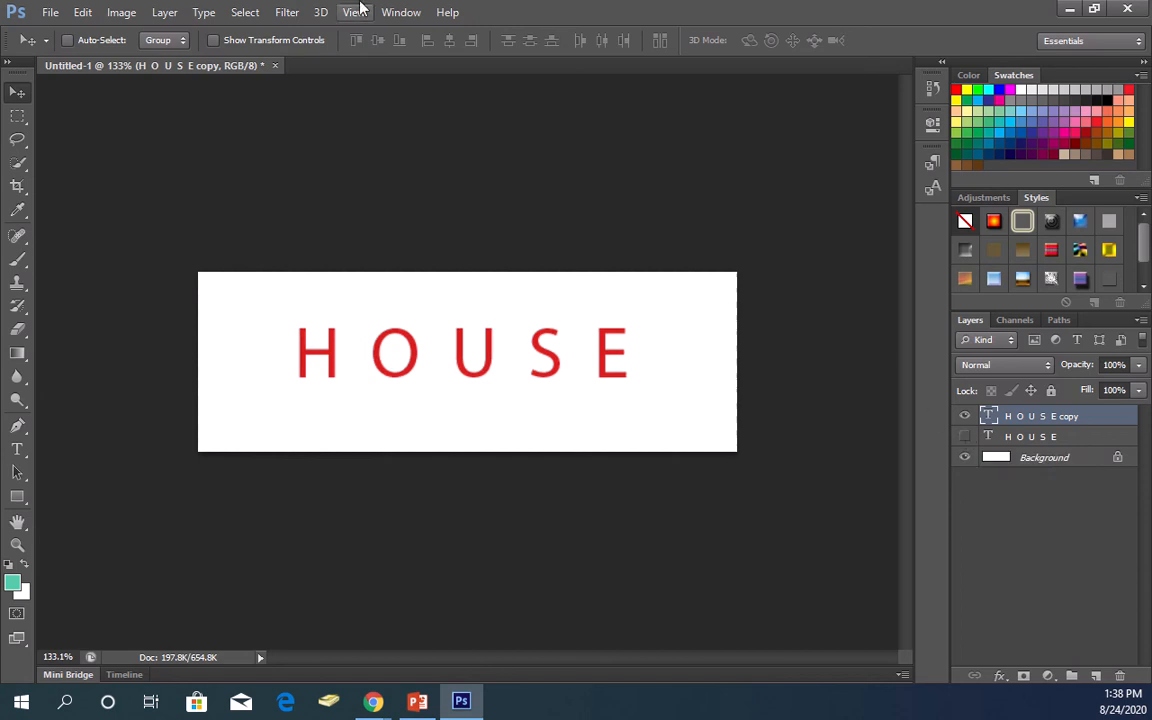
mouse_move(529, 342)
mouse_down()
mouse_move(555, 296)
mouse_move(549, 354)
mouse_up()
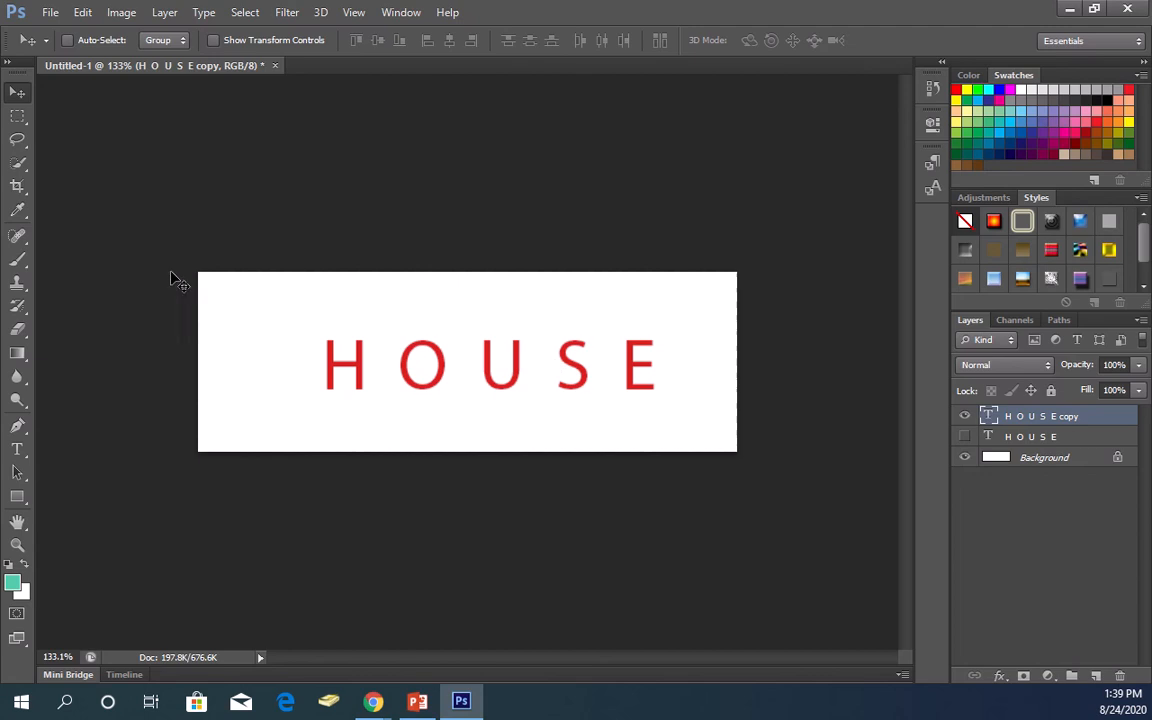
Recolor all of the duplicated H O U S E text blue (#2932e5).
click(17, 449)
click(355, 362)
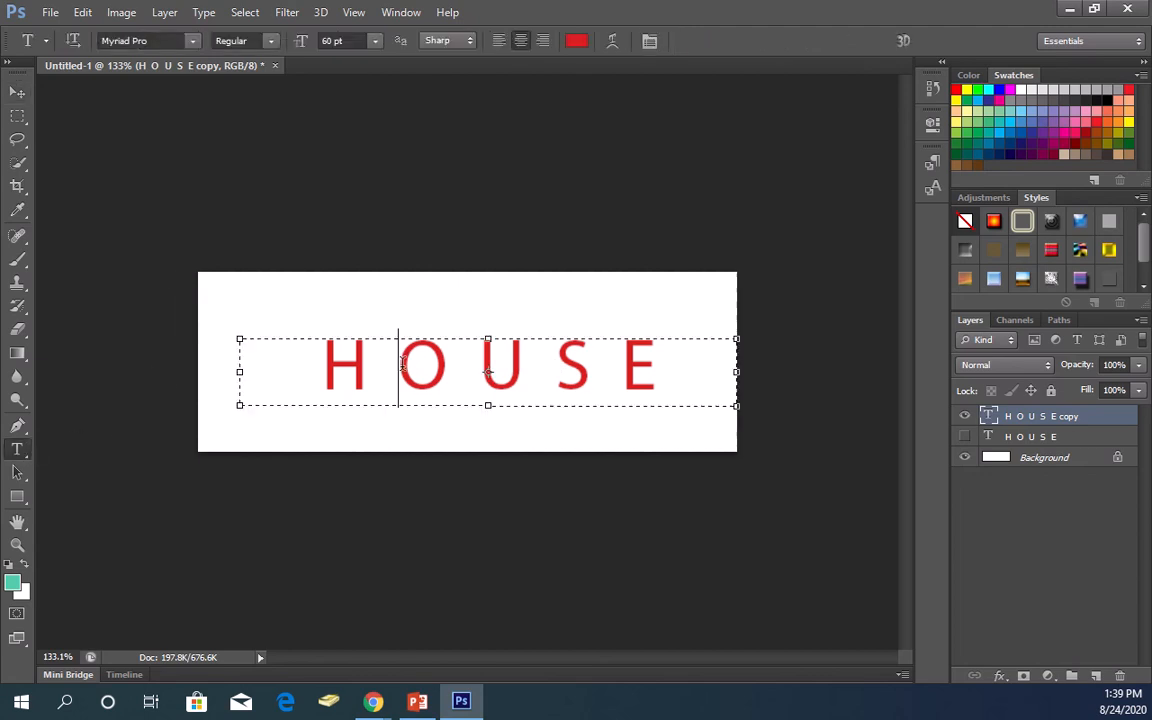
drag(663, 356, 318, 360)
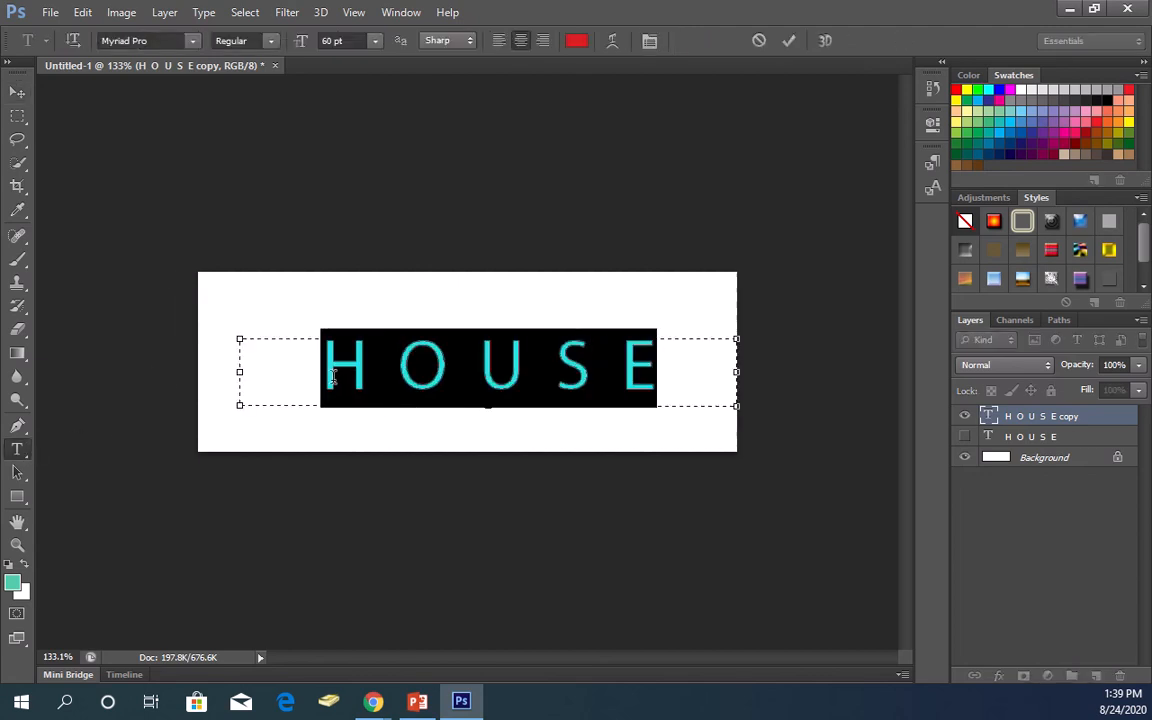
click(576, 41)
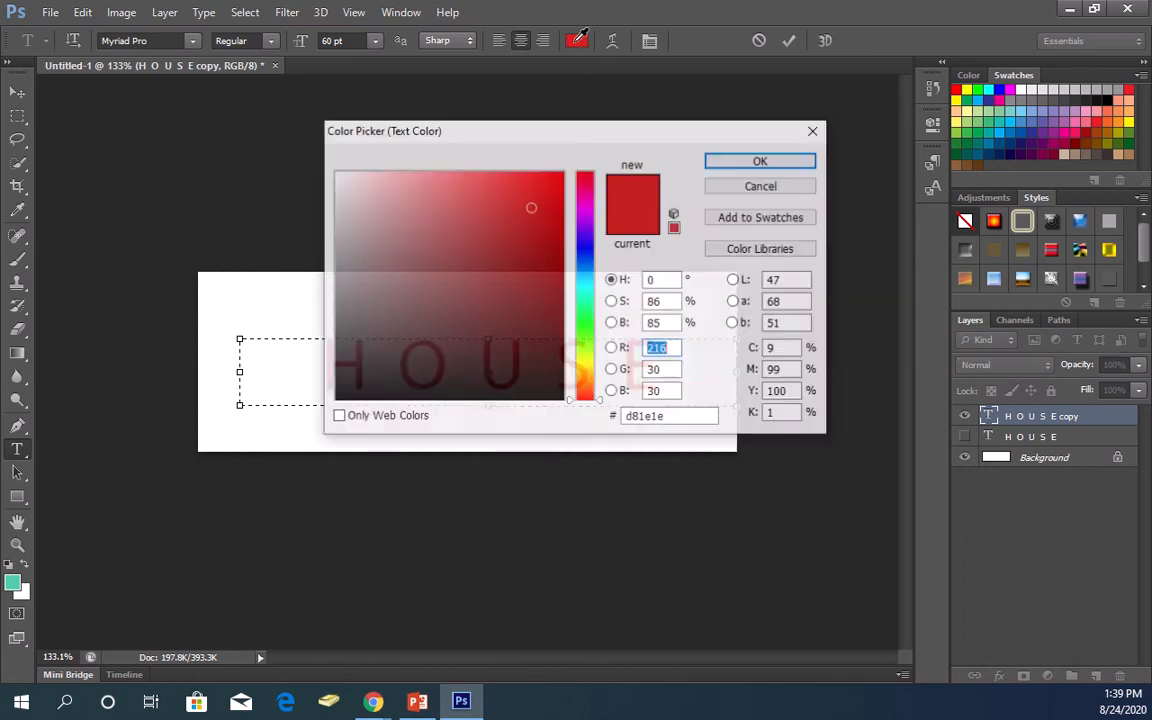
click(585, 250)
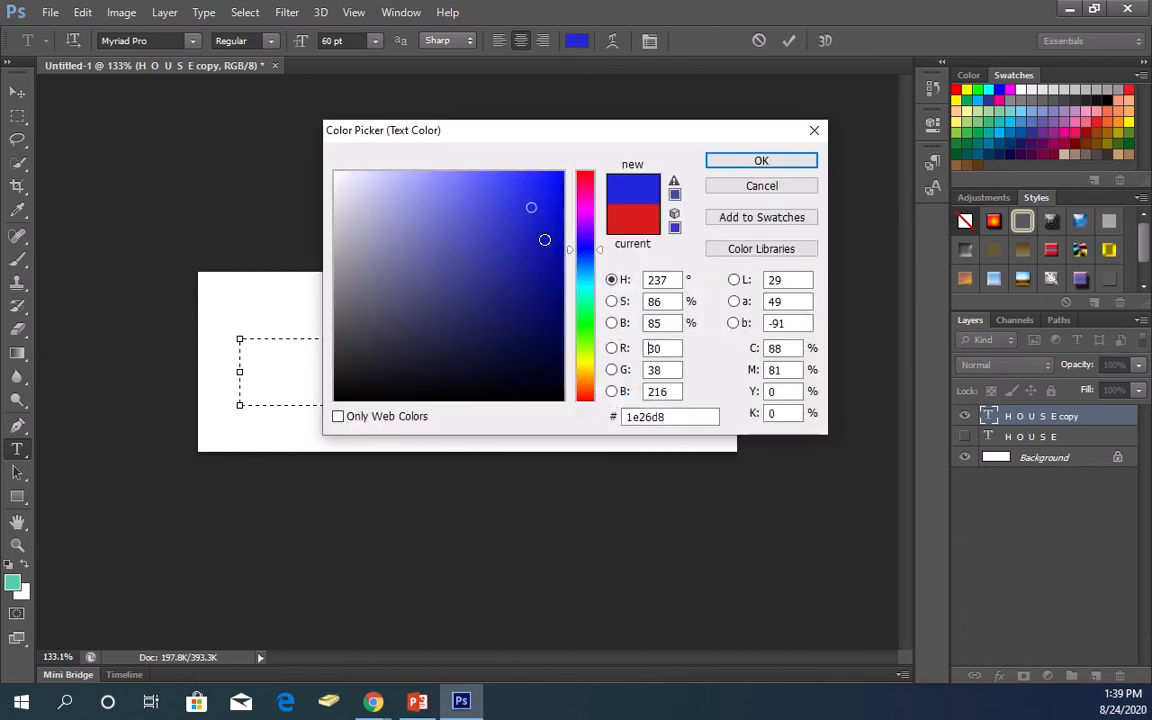
click(490, 225)
click(522, 195)
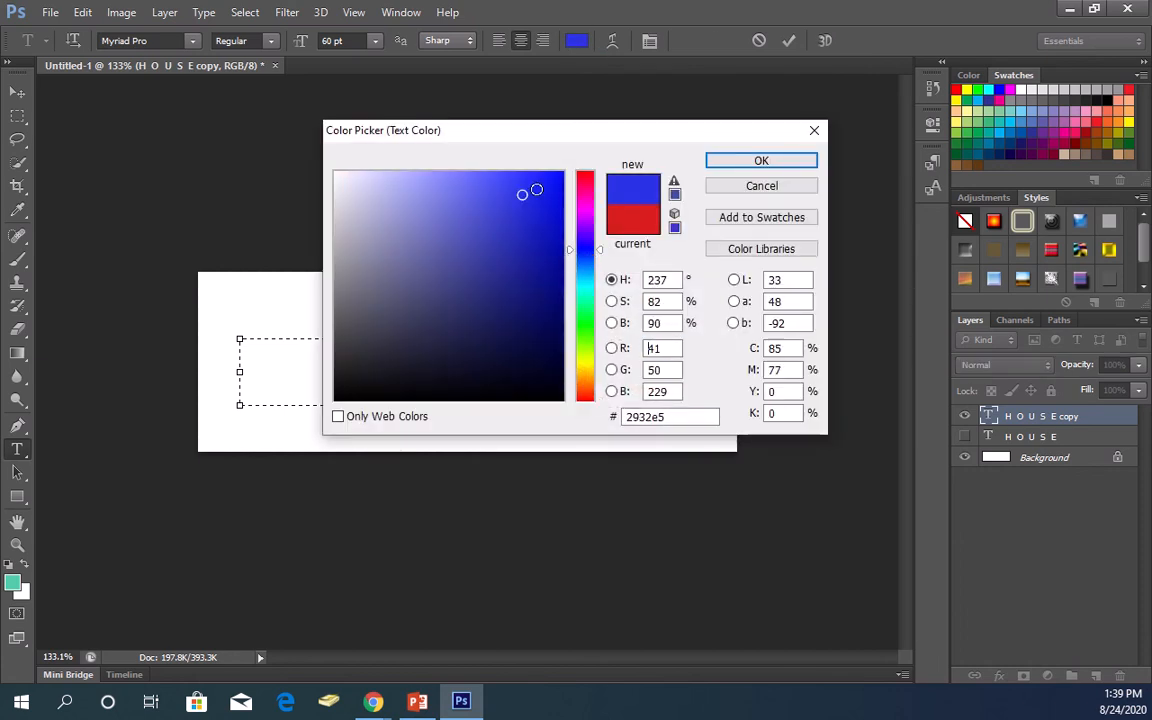
click(761, 161)
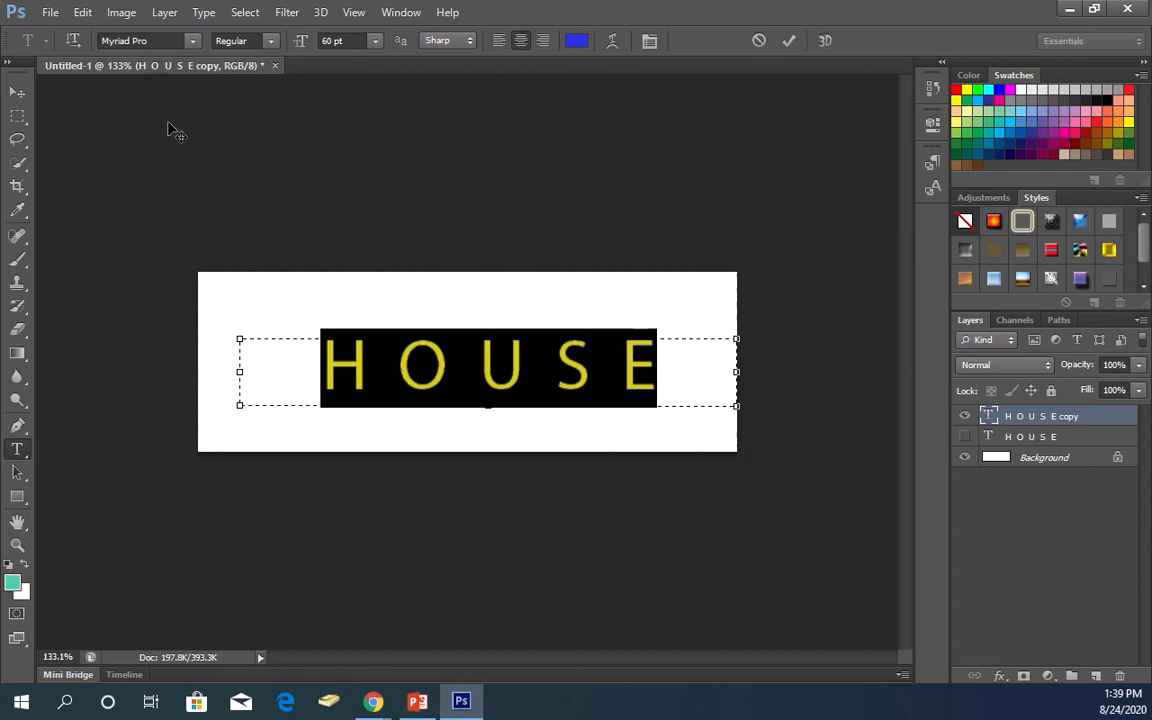
click(17, 92)
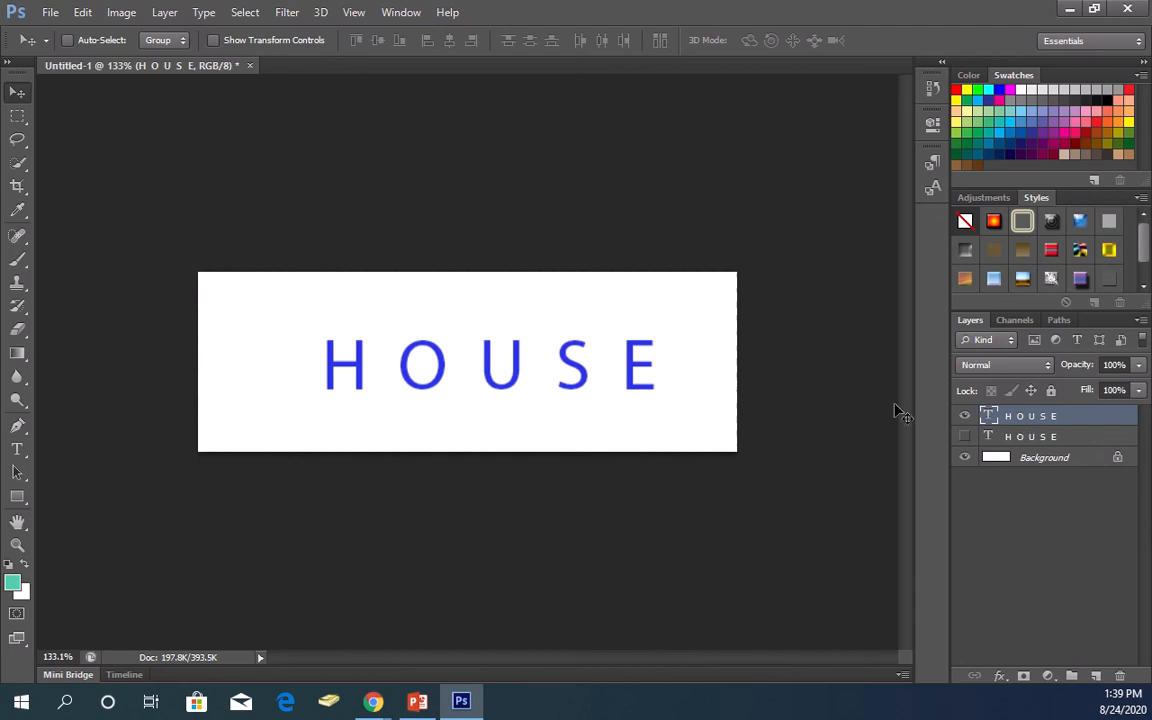
Show the original red text layer again and move the blue text slightly above and left of it.
mouse_move(545, 345)
mouse_down()
mouse_move(552, 338)
mouse_move(531, 340)
mouse_up()
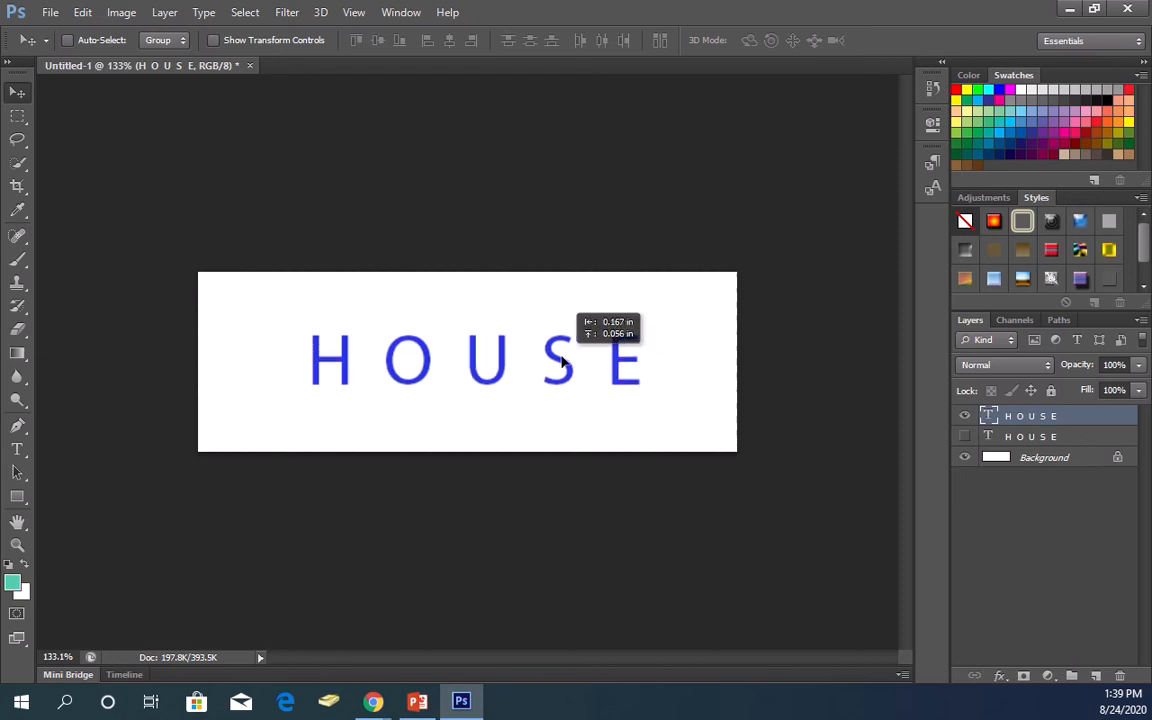
click(964, 437)
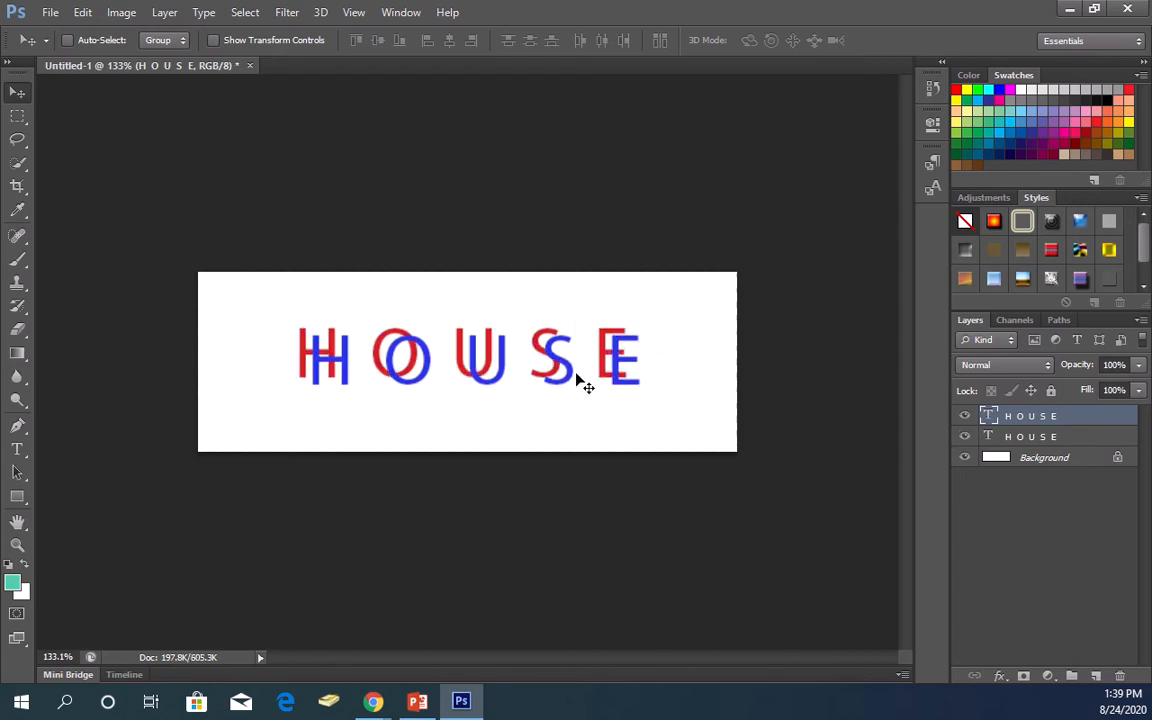
drag(577, 370, 548, 360)
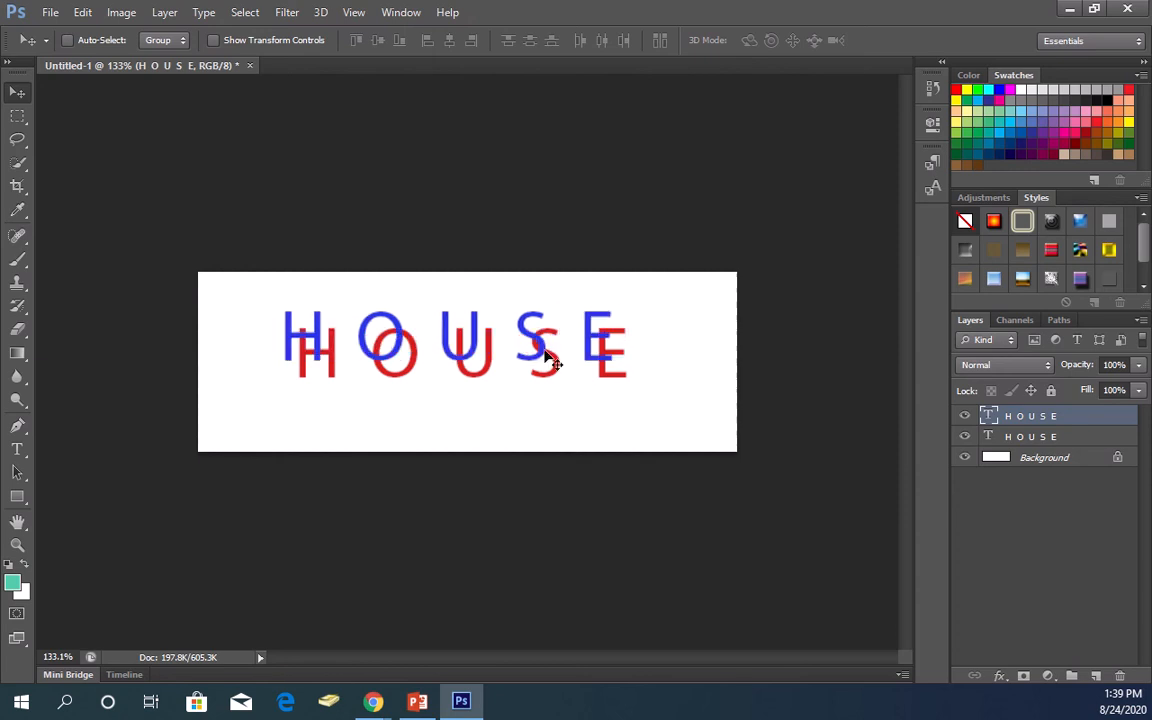
Nudge the blue text down and to the right until it sits closer to the red text.
key(Down)
key(Down)
key(Down)
key(Down)
key(Down)
key(Down)
key(Down)
key(Right)
key(Right)
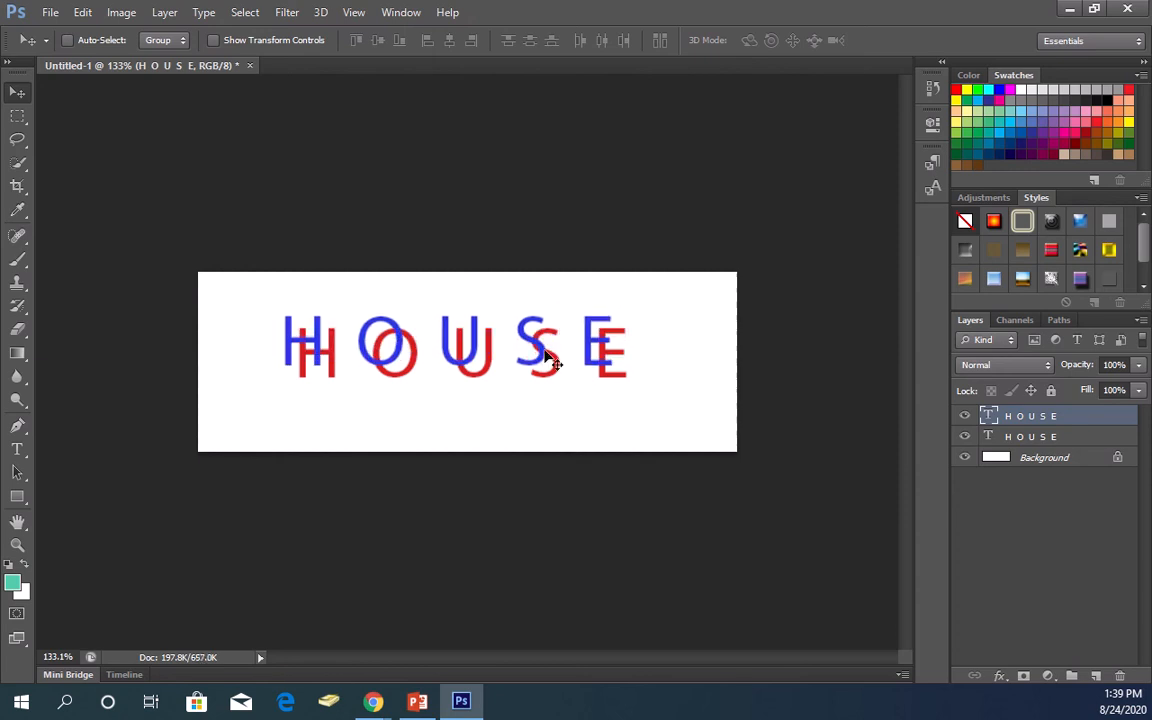
key(Right)
key(Right)
key(Right)
key(Right)
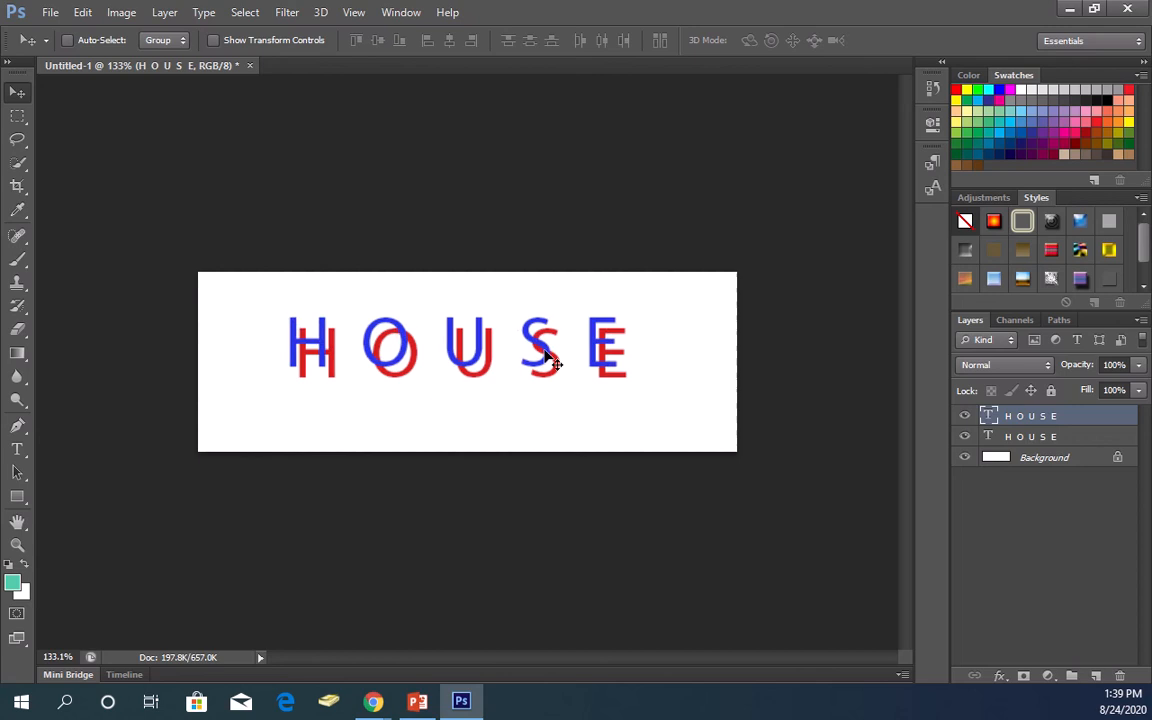
Reduce the red H O U S E layer to 75% fill and 47% opacity.
click(1077, 444)
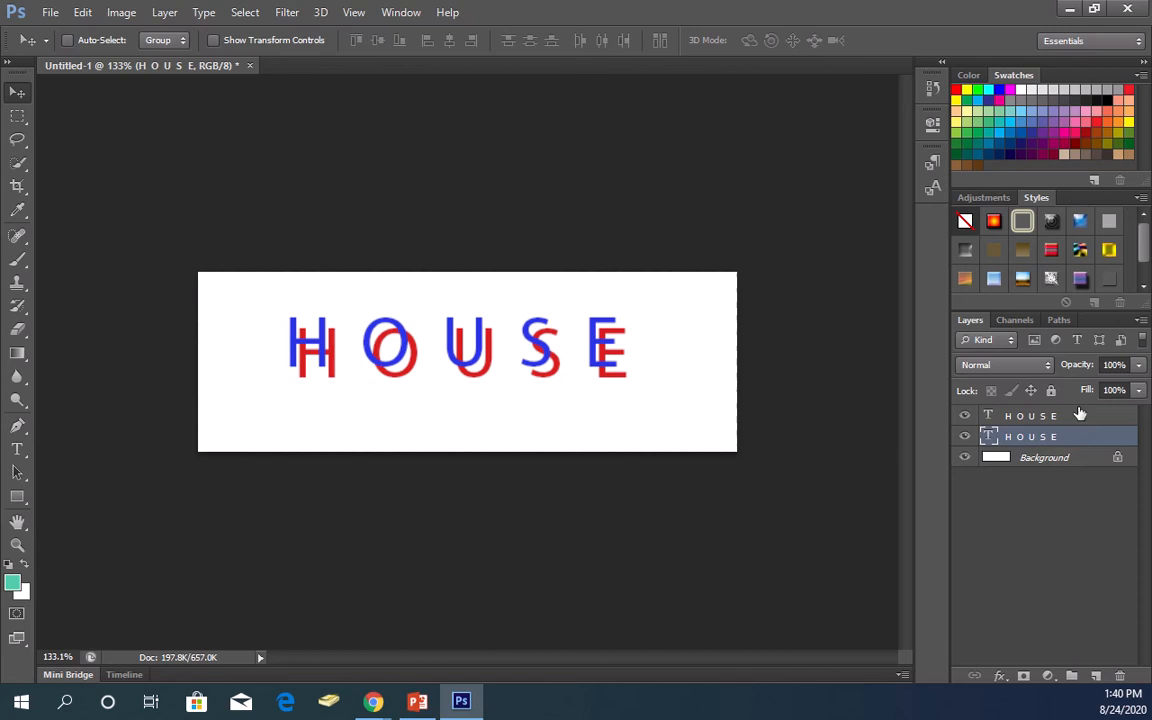
click(1140, 390)
drag(1135, 412, 1090, 386)
click(1138, 365)
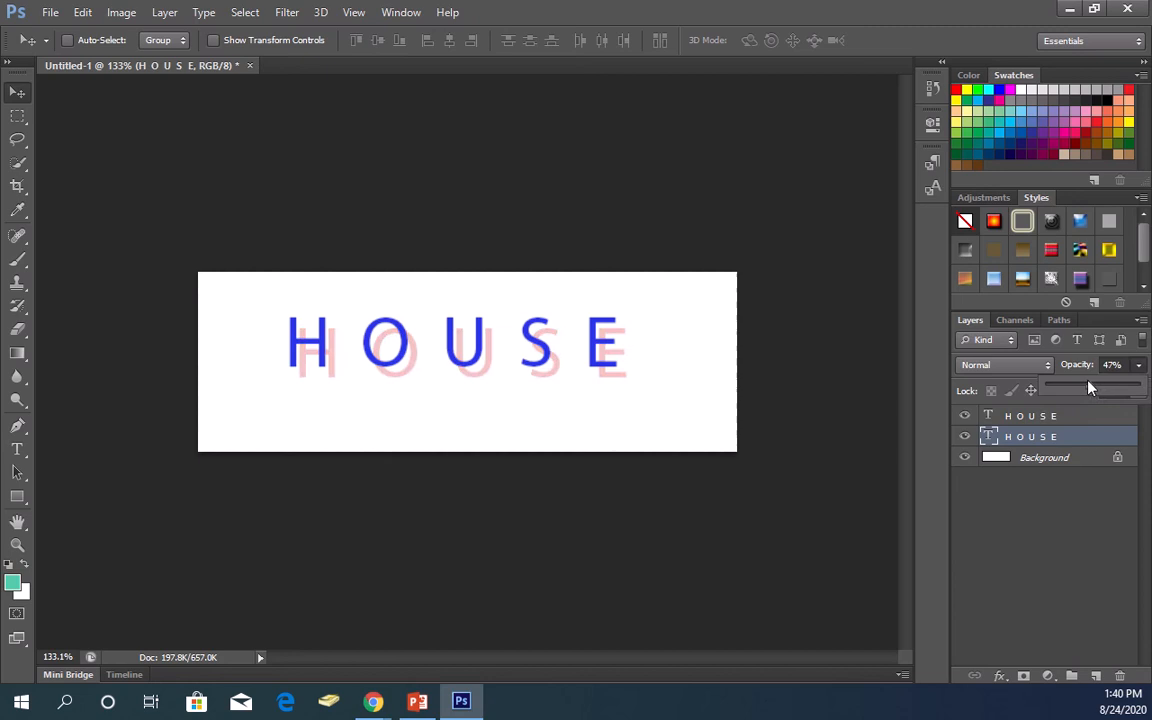
Try the Screen and Color Burn blend modes on the red text layer and return it to Normal.
click(1042, 366)
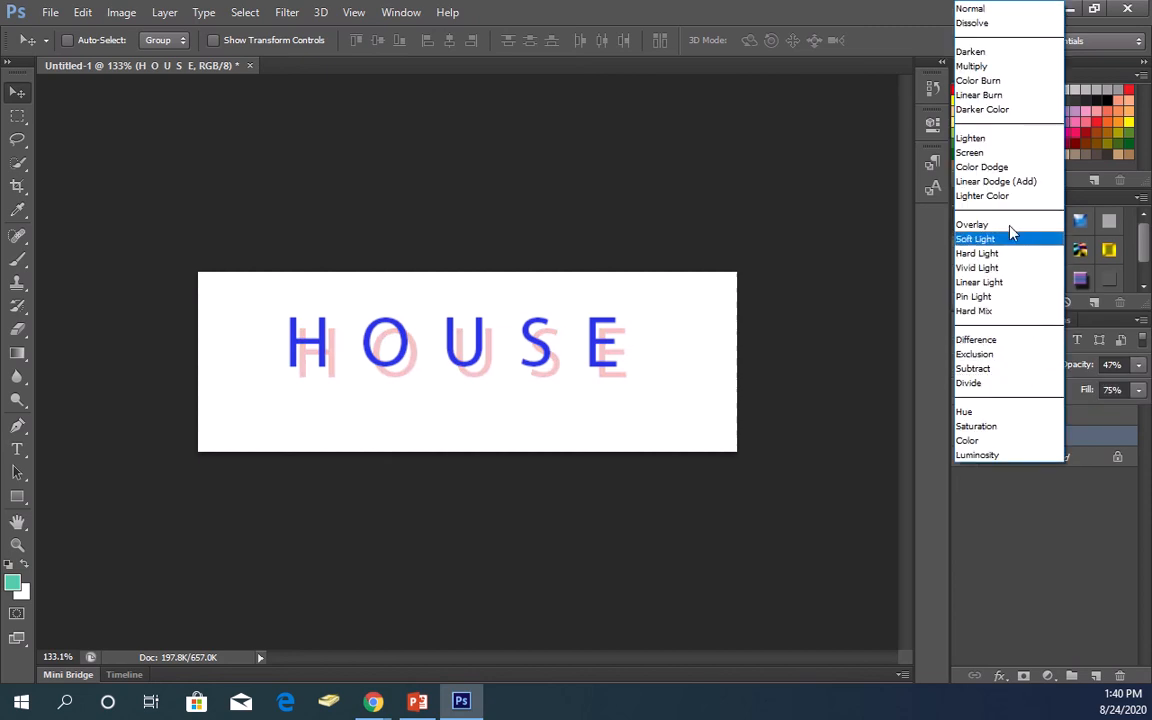
click(1015, 152)
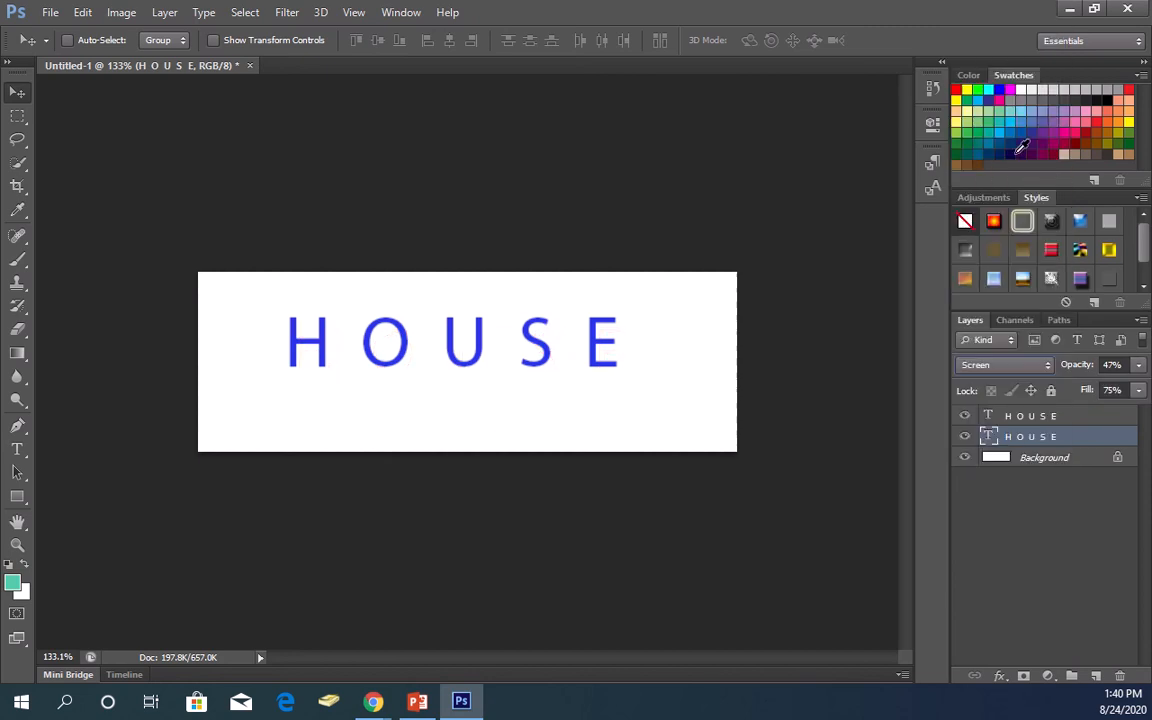
click(1042, 365)
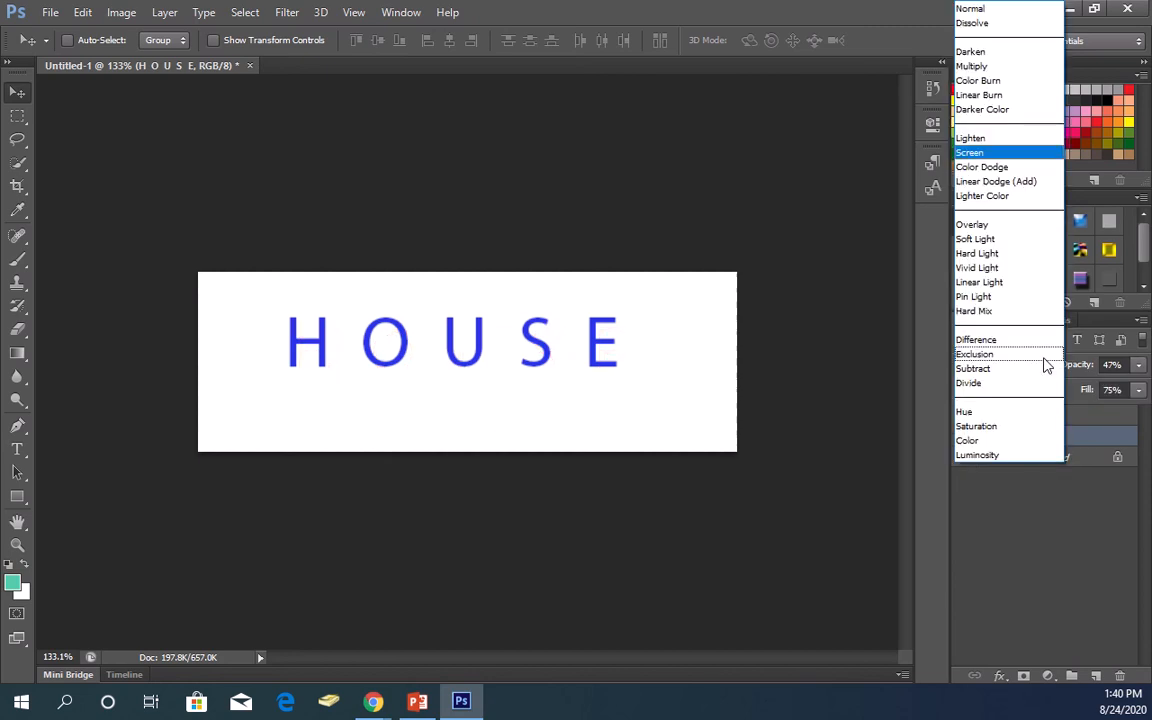
click(1015, 80)
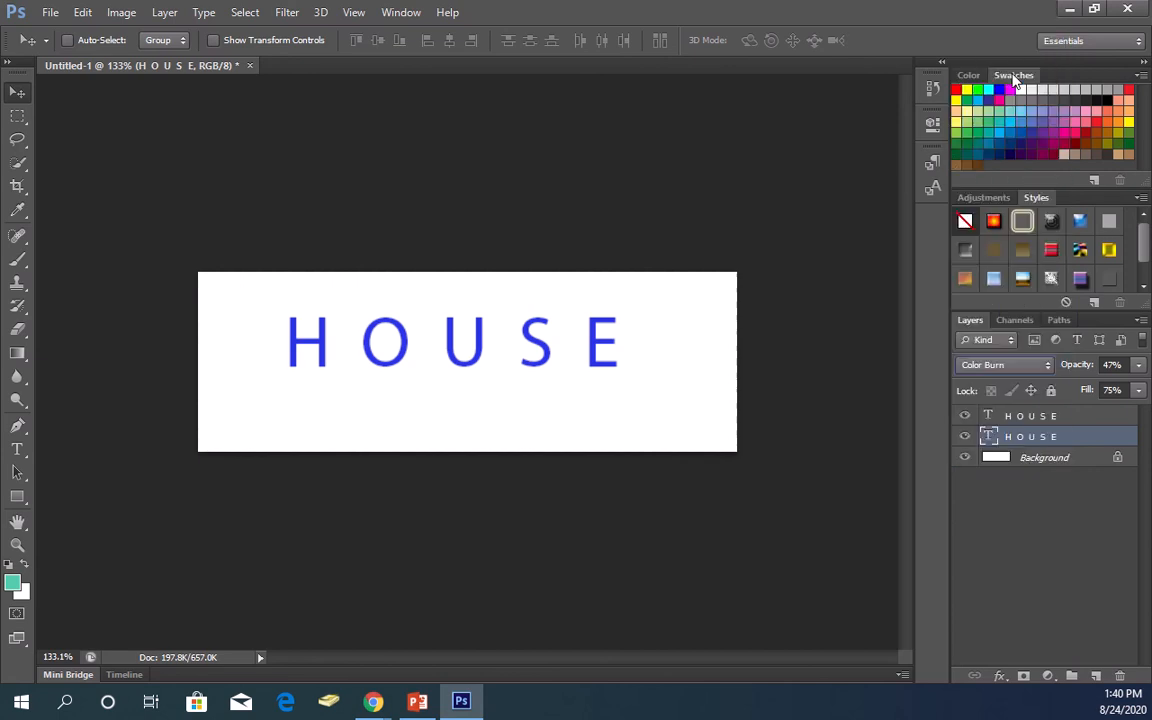
click(1028, 366)
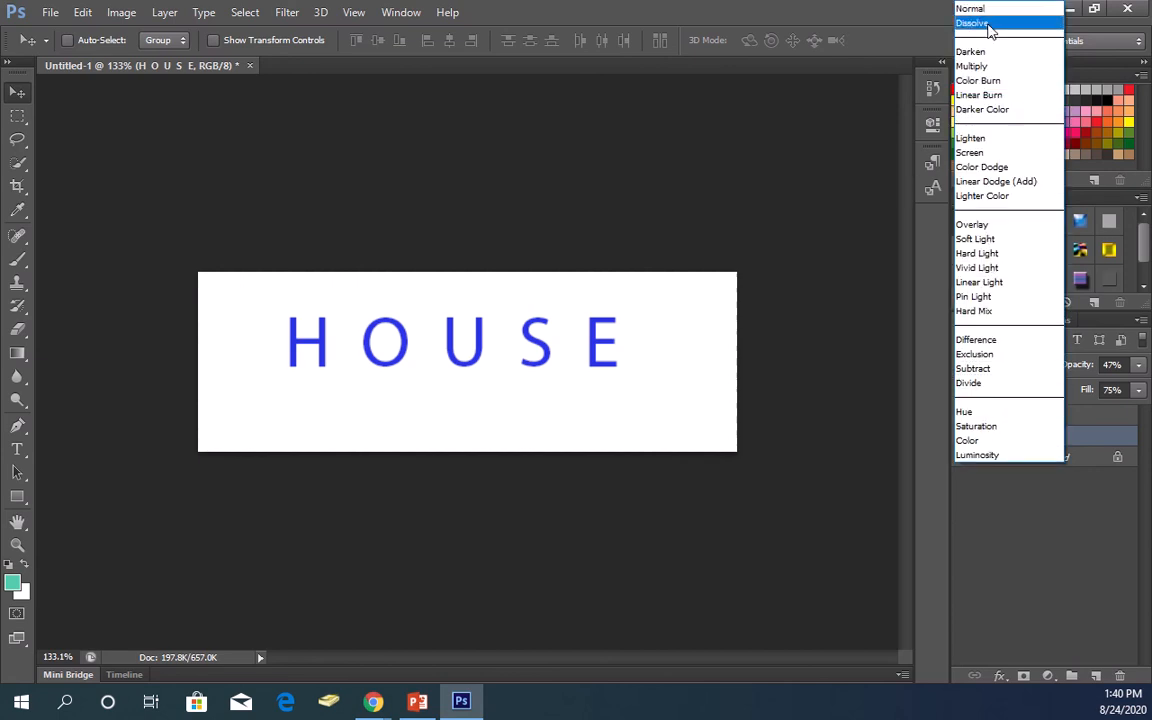
click(972, 8)
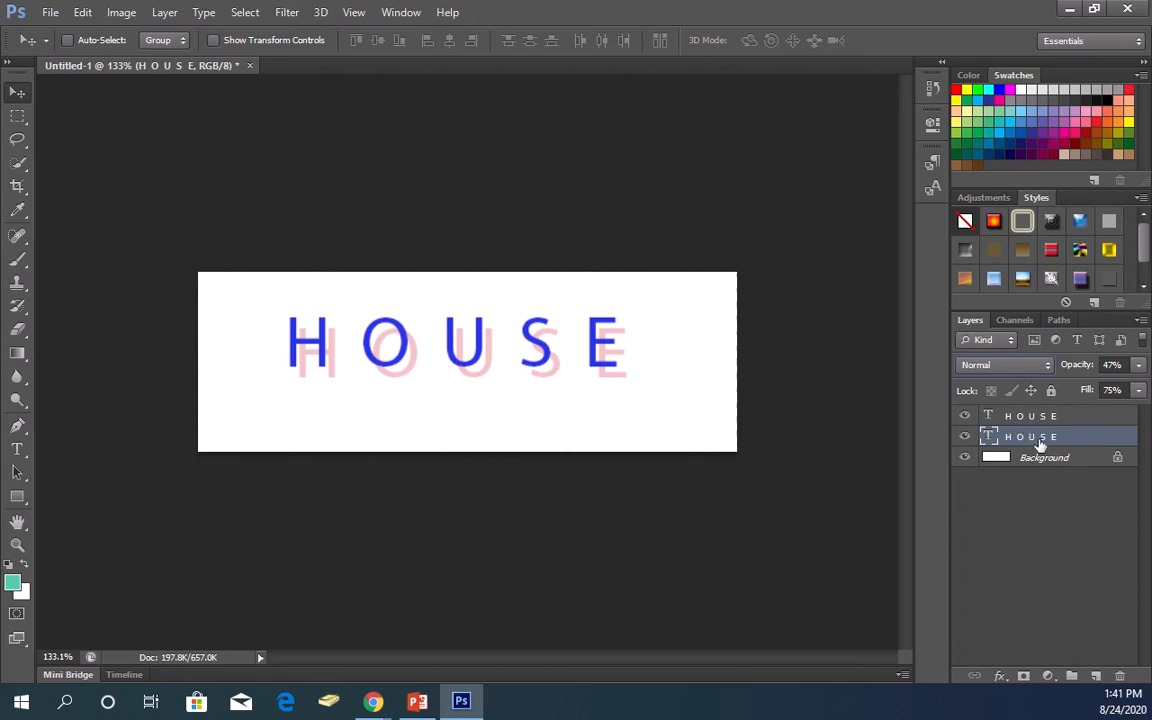
Hide the blue text layer and rasterize the faded red H O U S E layer for use with the Smudge tool.
click(965, 416)
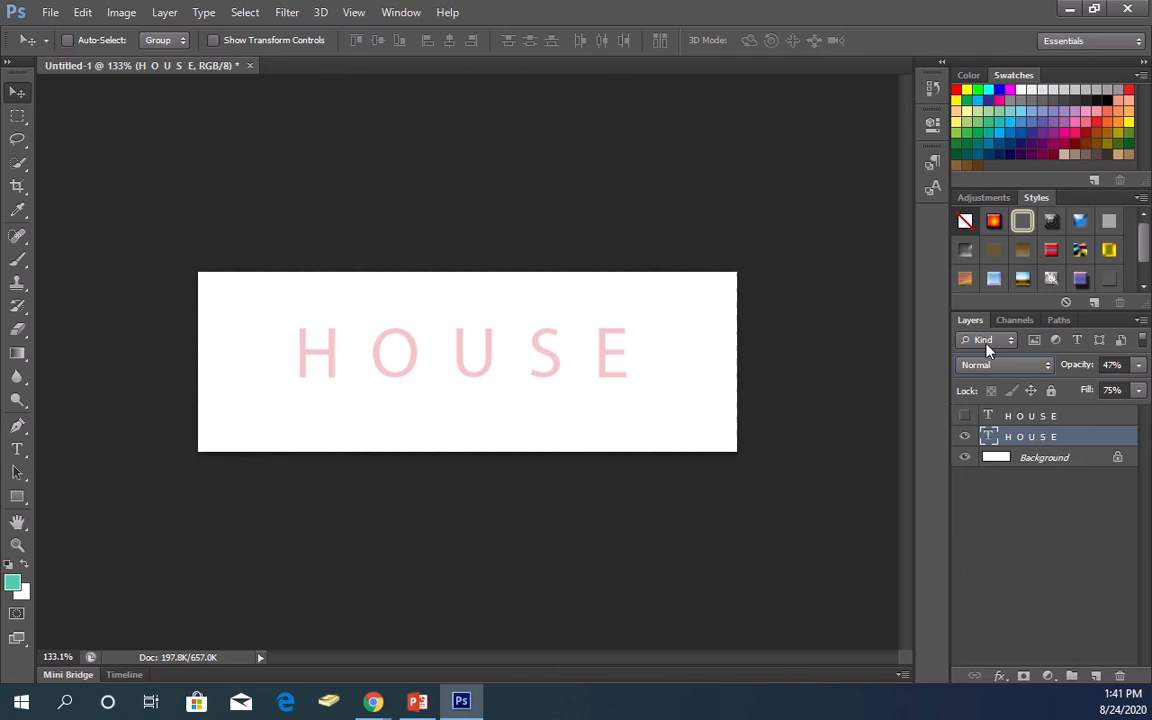
click(27, 380)
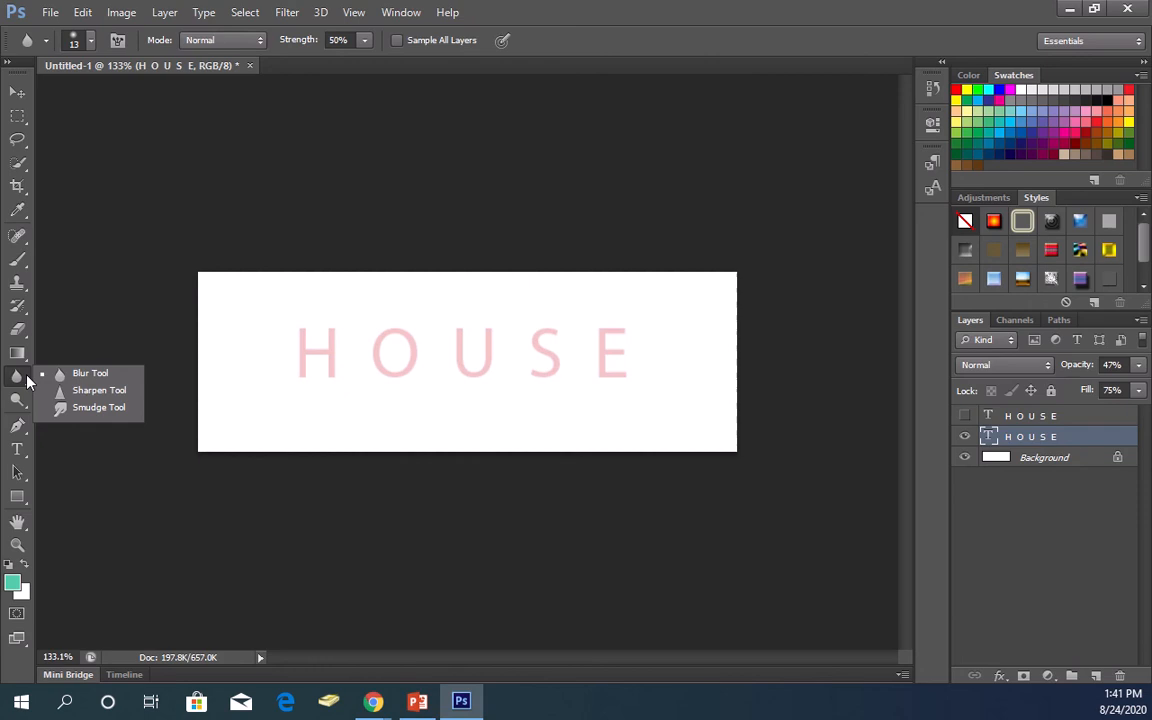
click(100, 407)
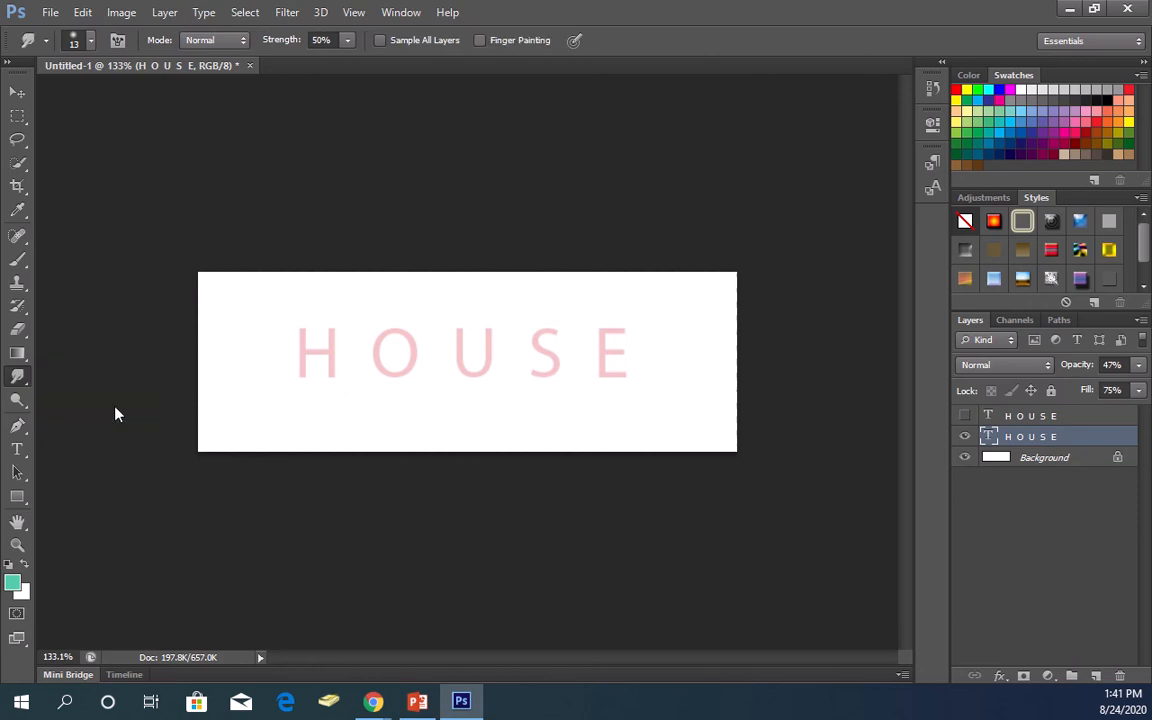
click(310, 334)
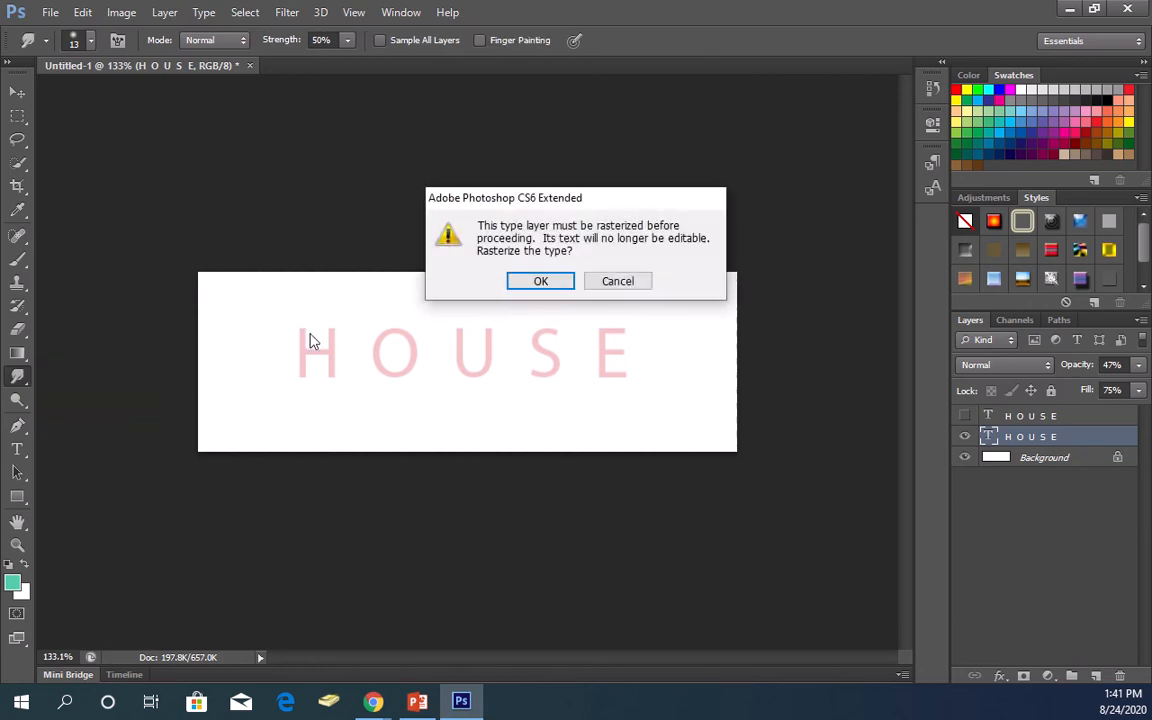
click(540, 282)
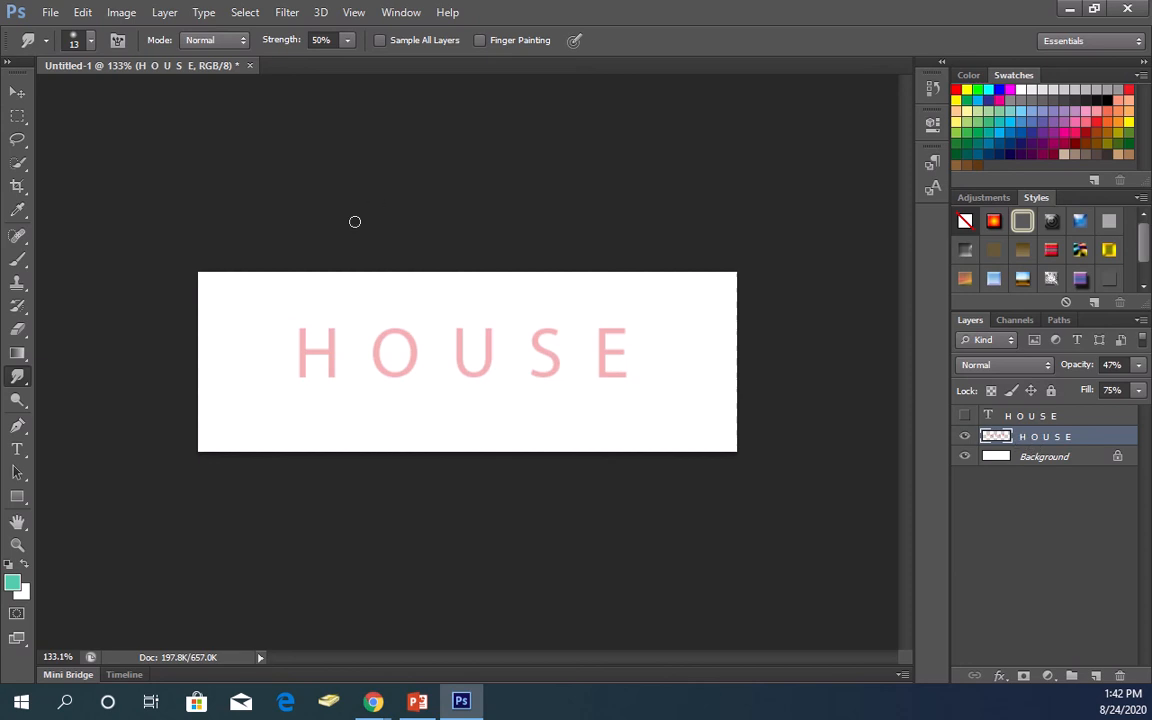
Smudge the upper-left end of the H outward and set the smudge brush size to 20 px.
drag(305, 340, 294, 324)
click(19, 378)
click(92, 408)
click(91, 41)
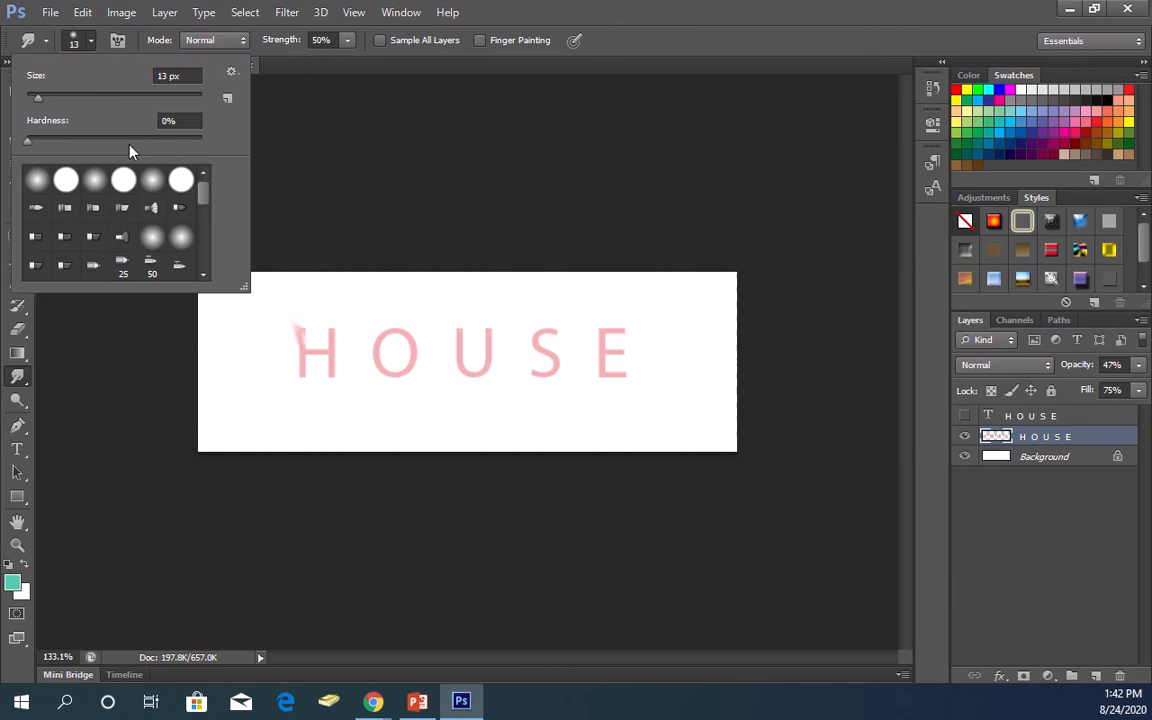
drag(180, 75, 145, 73)
text(20)
key(Return)
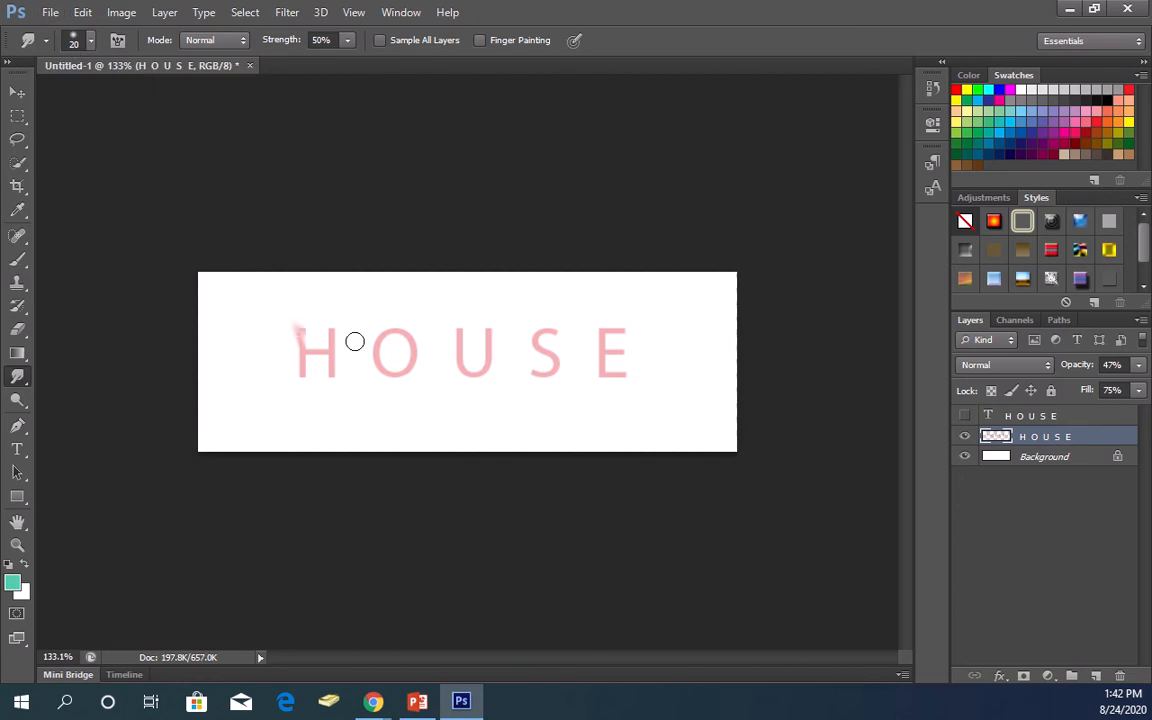
Smudge the edges of all five H O U S E letters, pulling most strokes downward for a distorted look.
drag(329, 337, 360, 283)
drag(292, 330, 267, 400)
drag(372, 356, 383, 399)
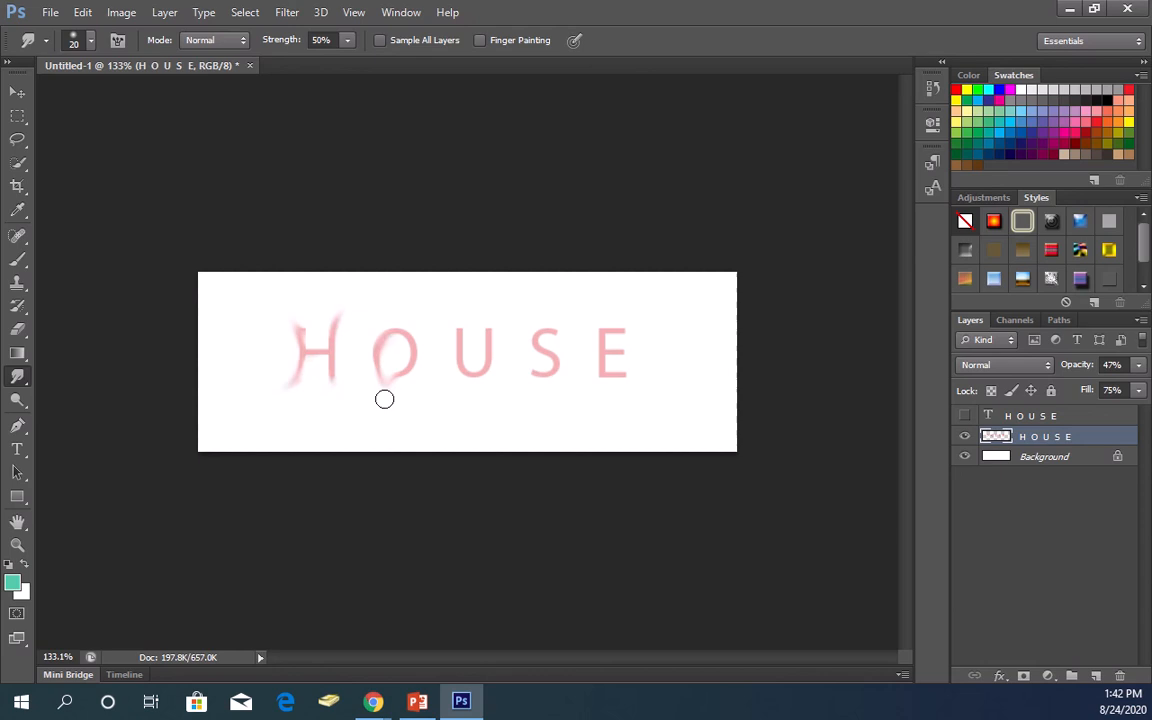
drag(458, 368, 445, 418)
drag(535, 329, 527, 416)
drag(612, 329, 591, 411)
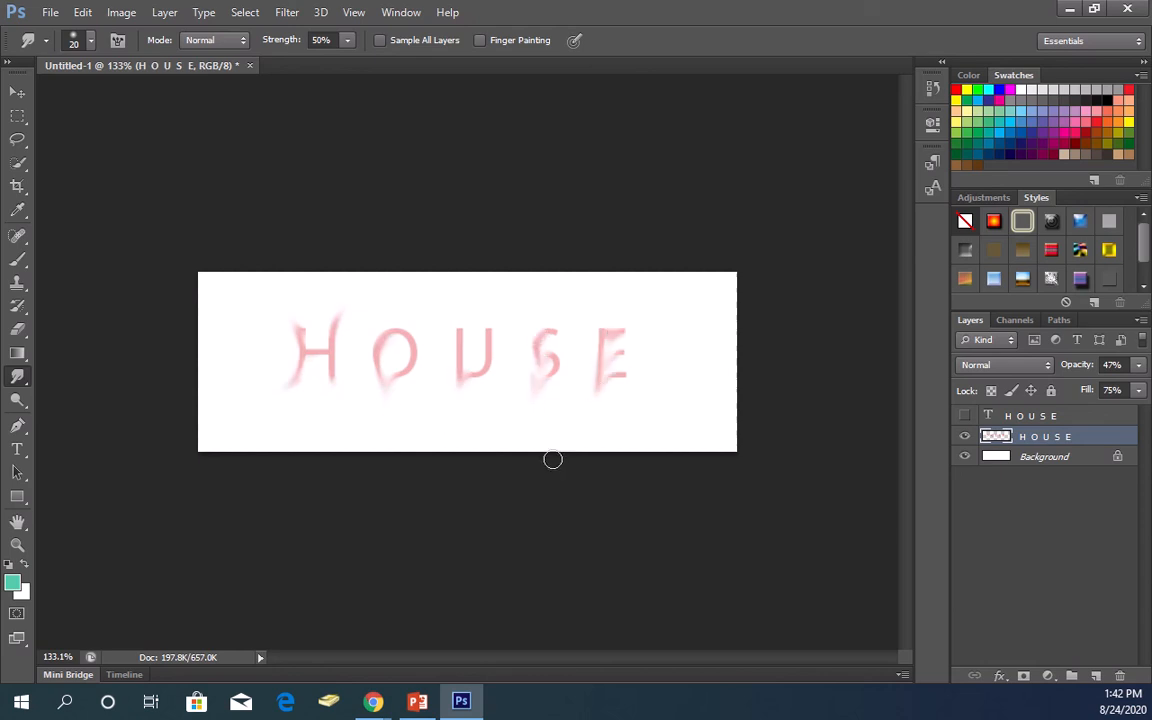
drag(385, 342, 351, 440)
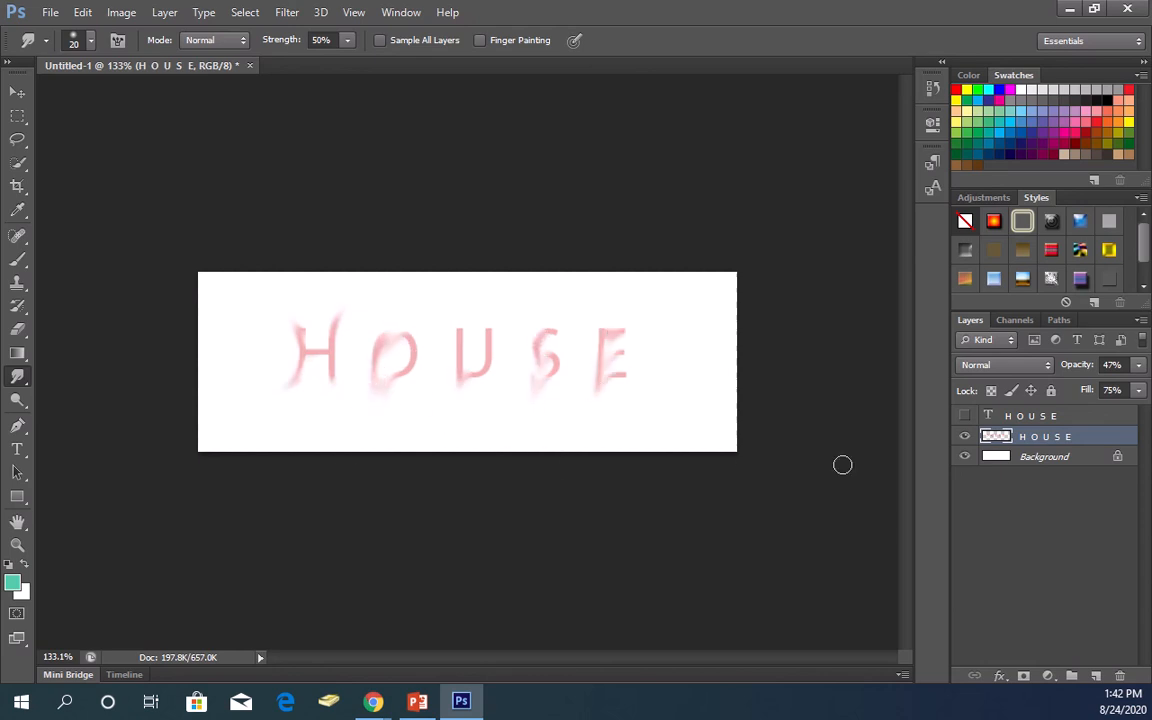
Show the blue text layer above the smudged letters and add an Outer Glow layer style to it.
click(964, 416)
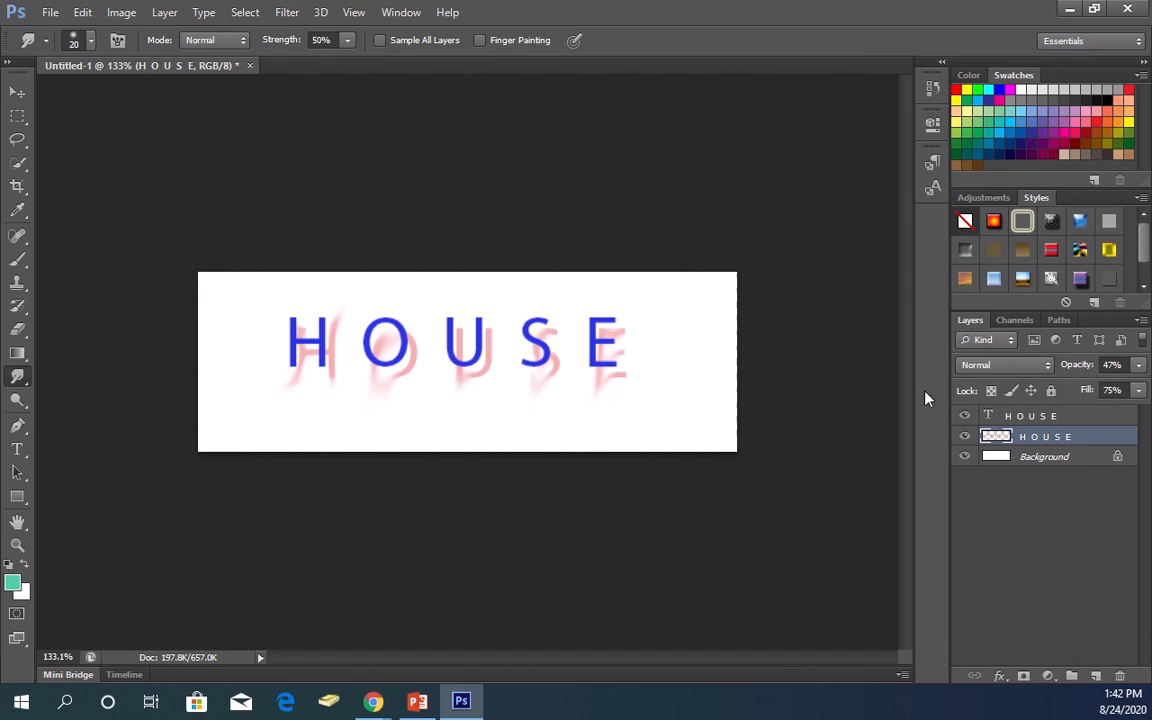
click(1010, 416)
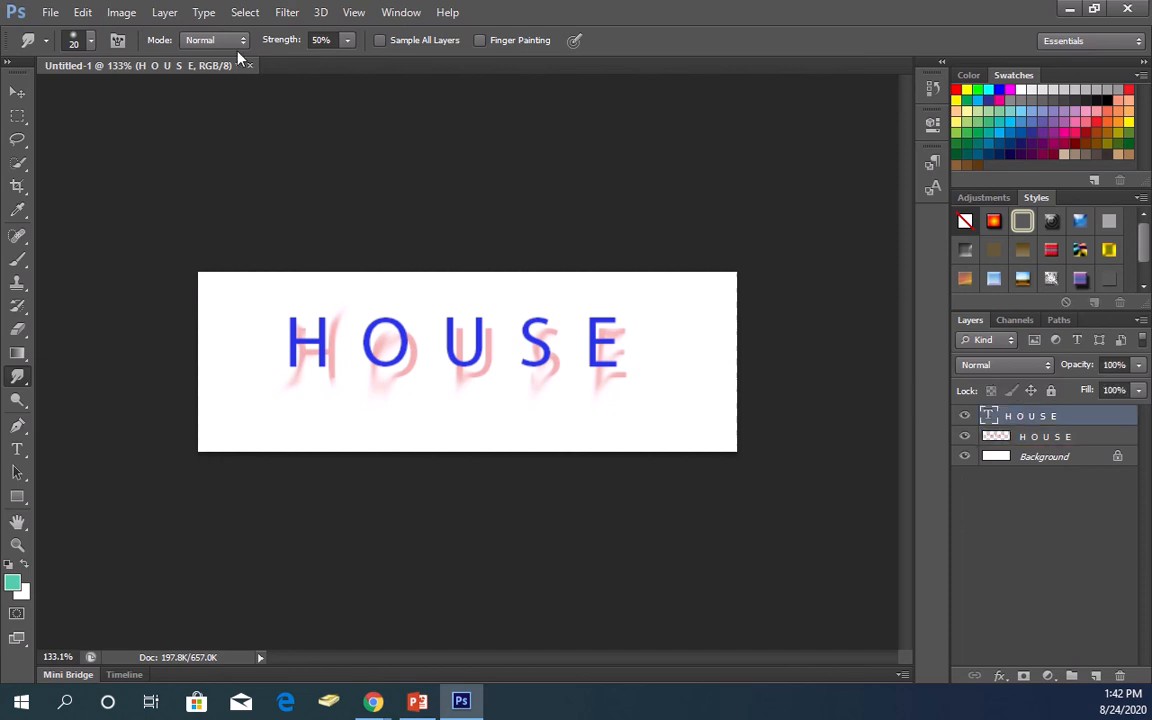
click(172, 14)
mouse_move(222, 110)
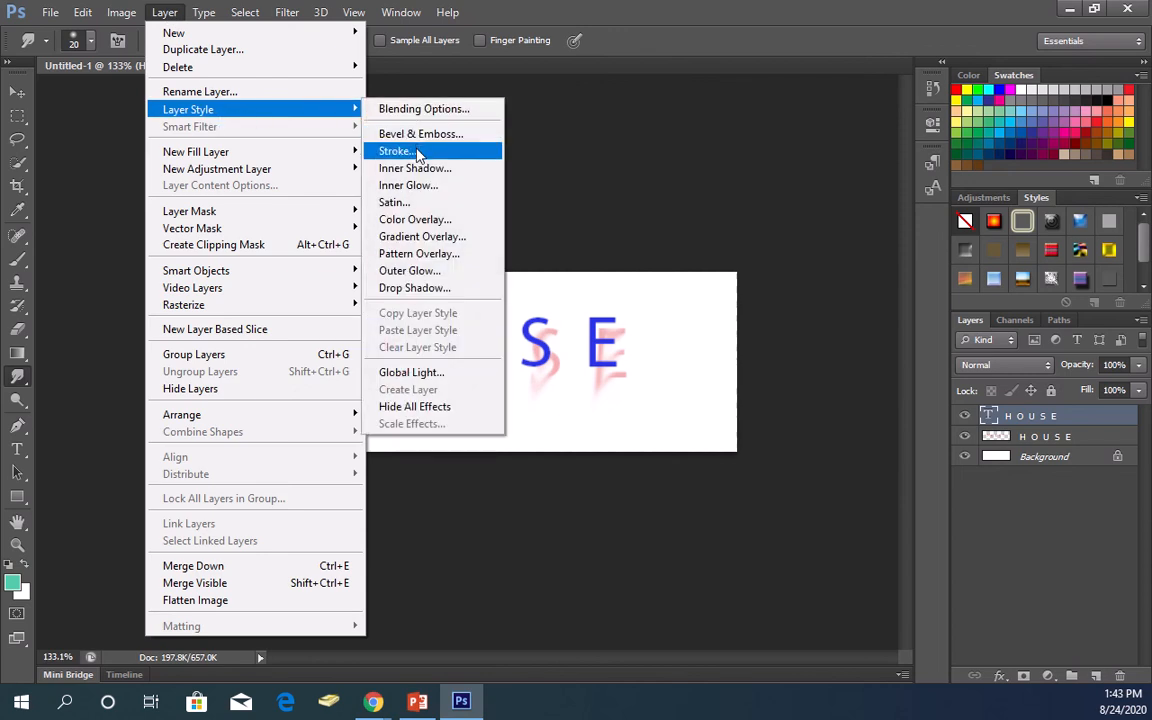
click(432, 272)
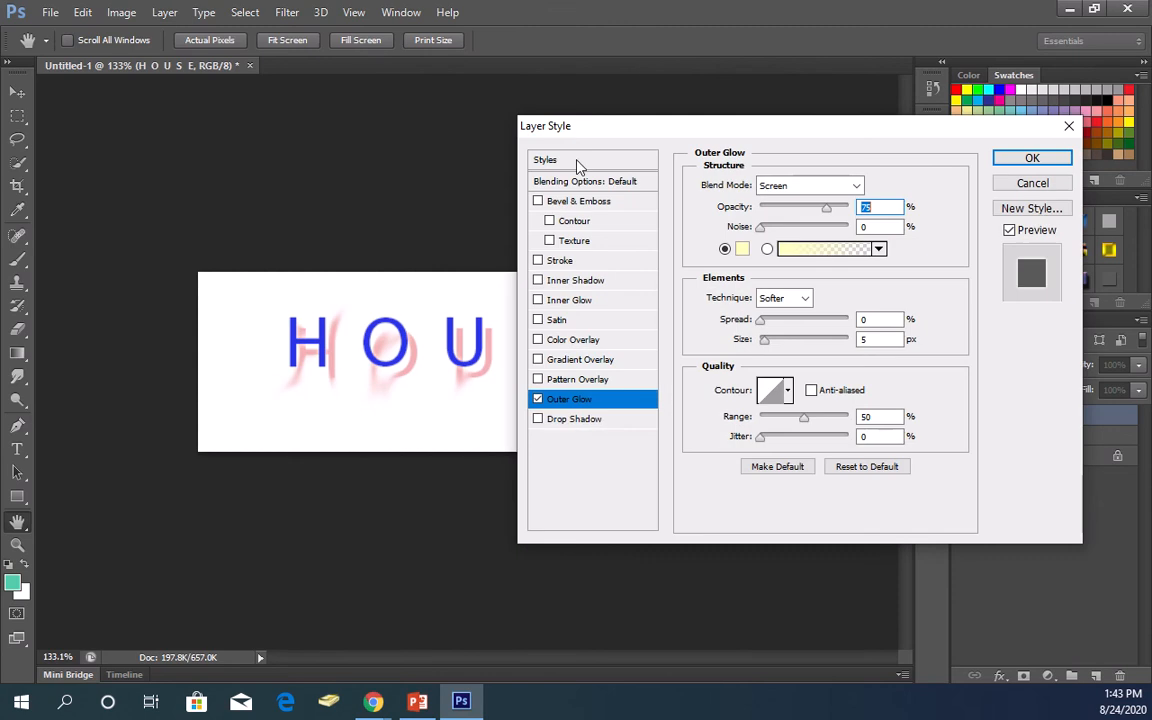
Set the outer glow color to cyan 3fecea, its opacity to 100% and noise to 24%, and apply the style.
click(742, 248)
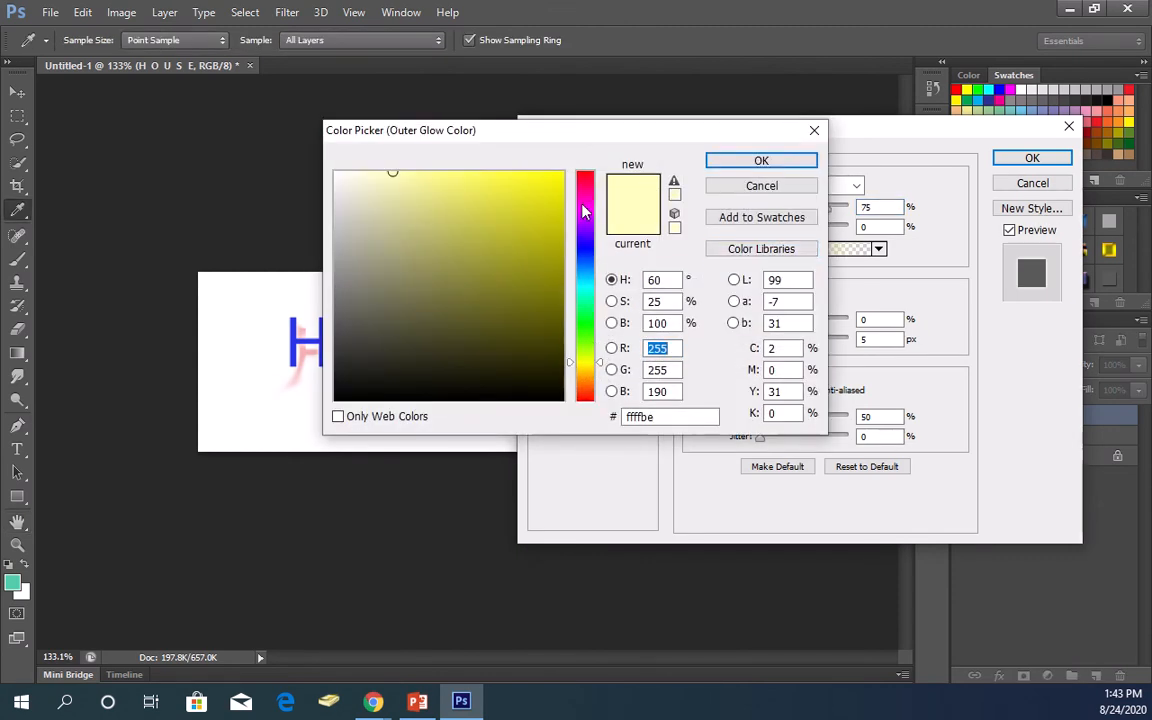
click(589, 288)
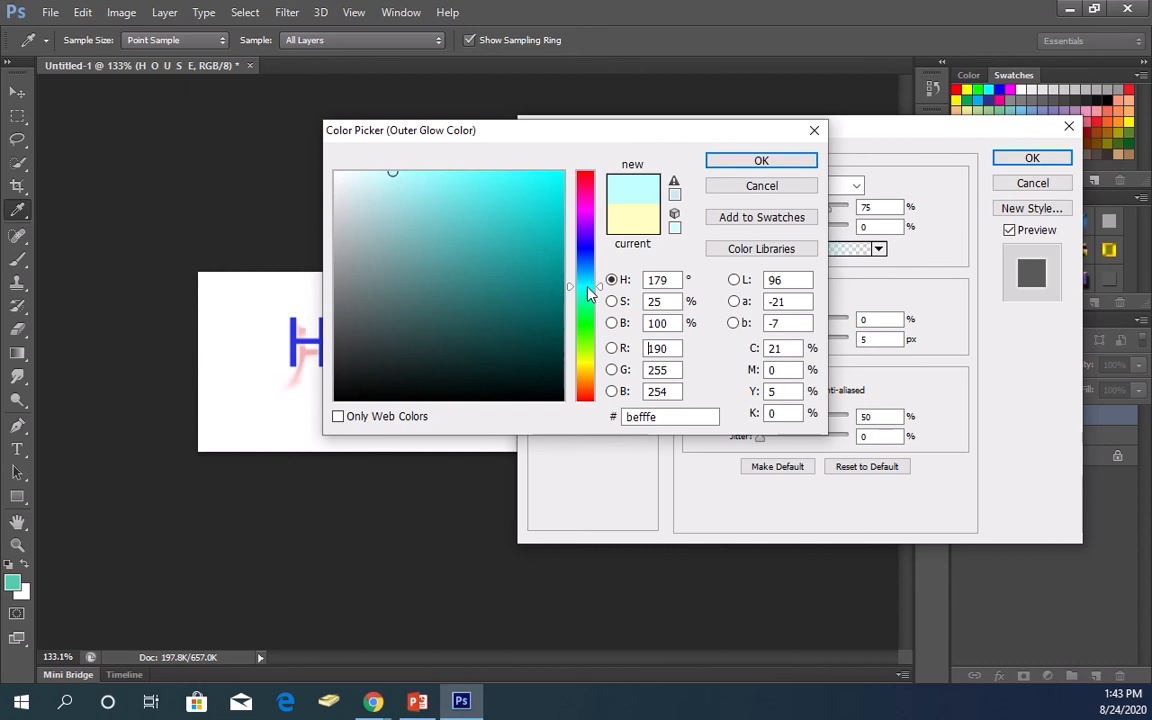
click(502, 188)
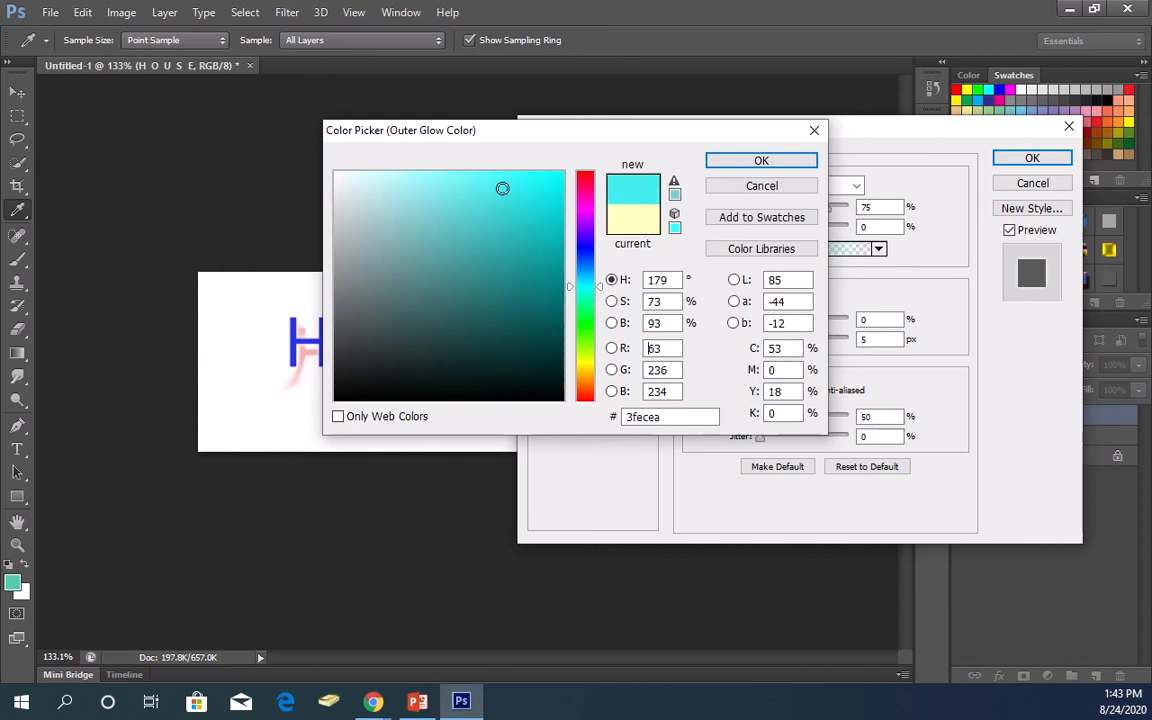
click(742, 163)
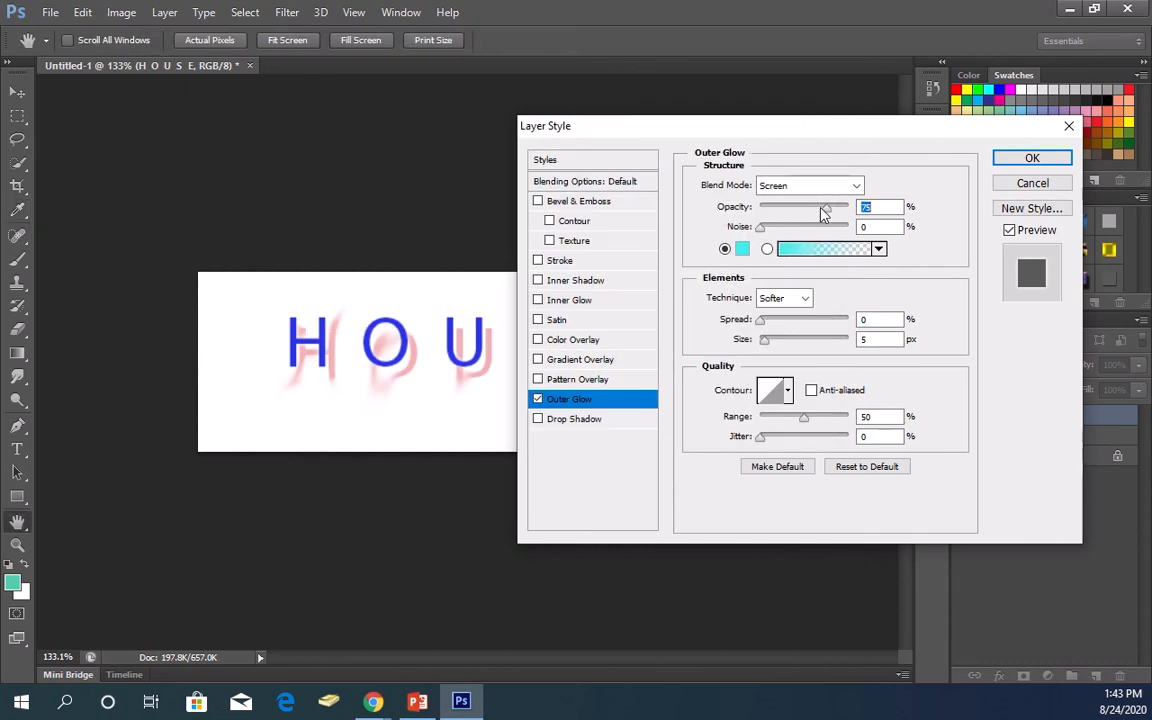
drag(823, 213, 783, 232)
drag(823, 210, 858, 208)
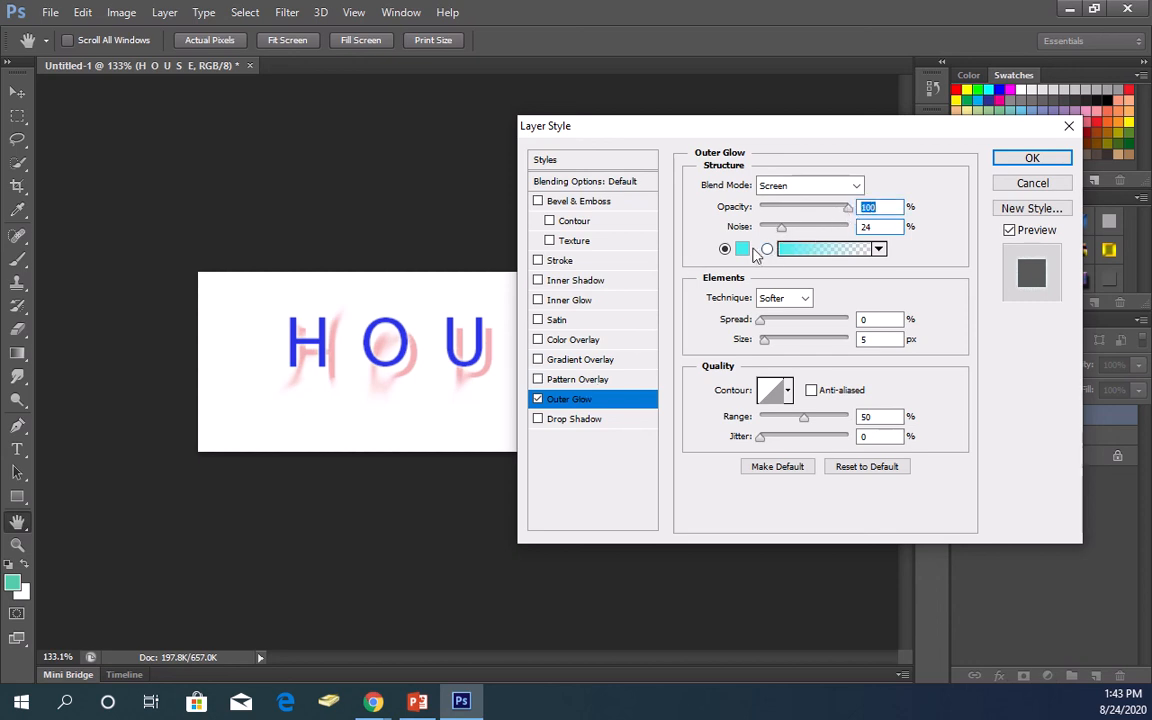
click(1010, 158)
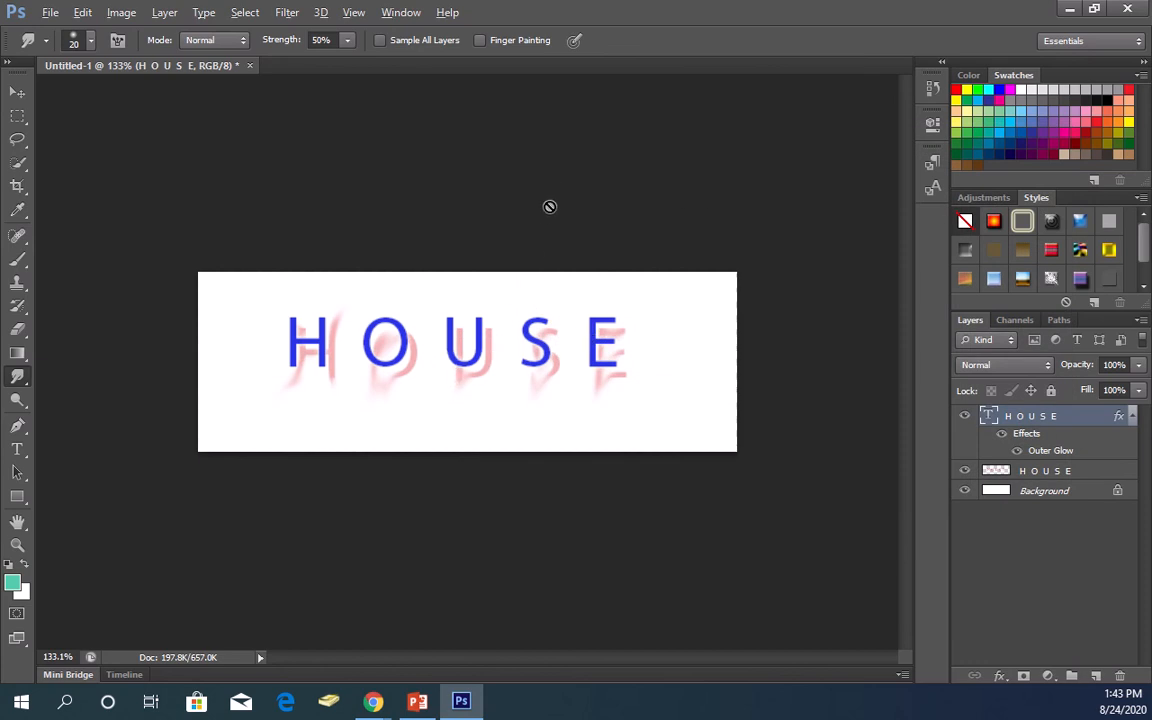
scroll(549, 206, up, 5)
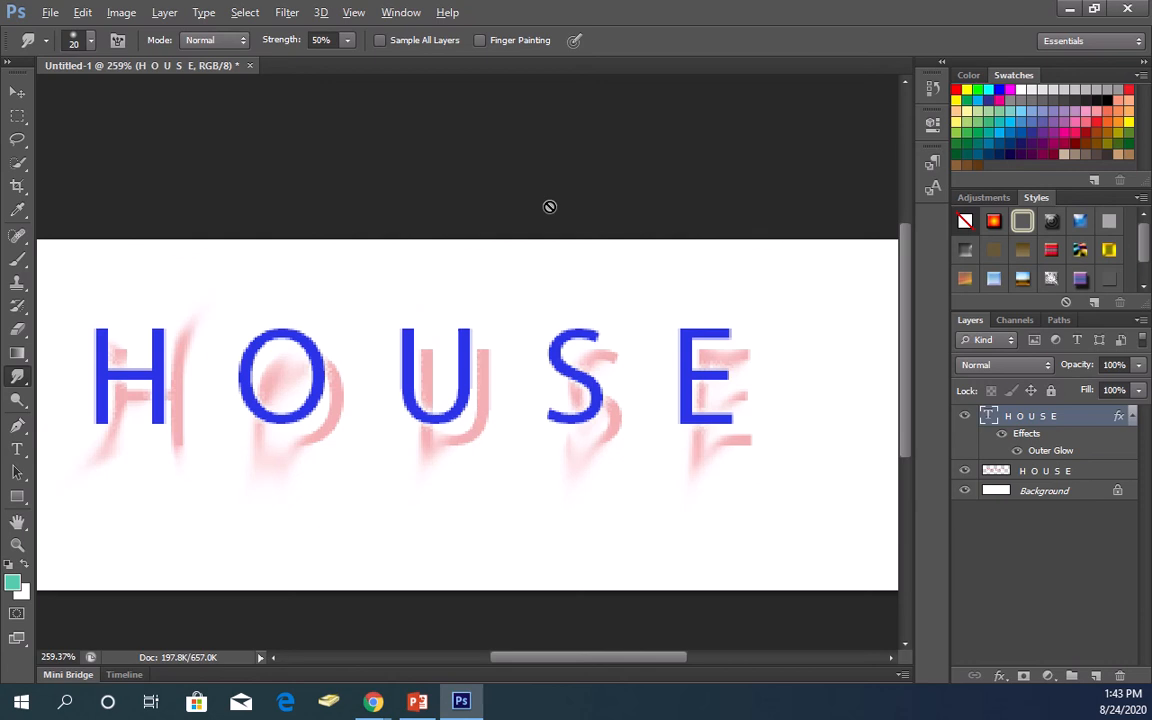
scroll(549, 206, down, 4)
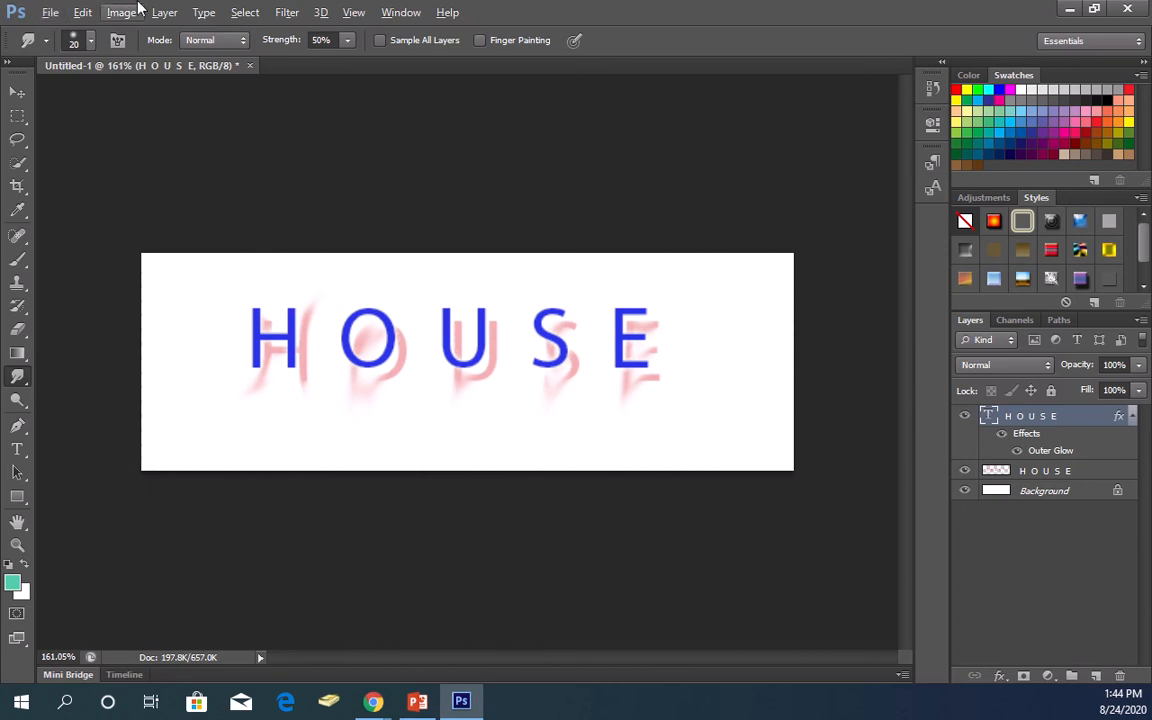
Save the document in the Documents library as a Photoshop file called Name, keeping Maximize Compatibility on.
click(47, 13)
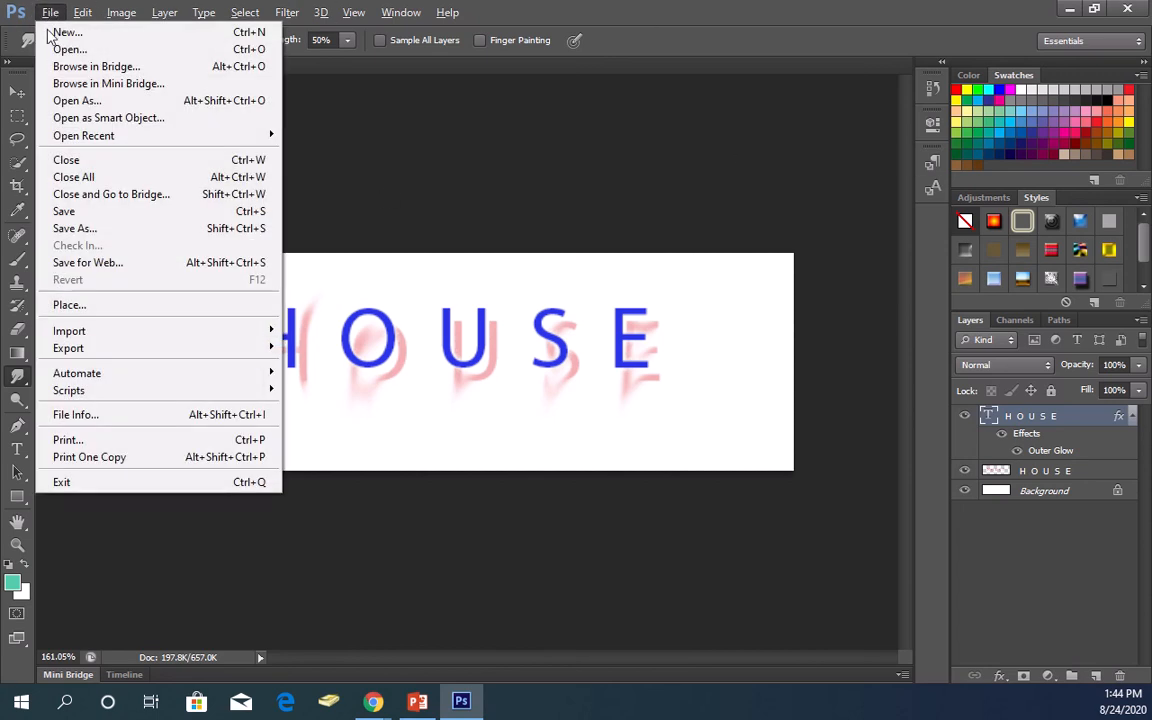
click(133, 229)
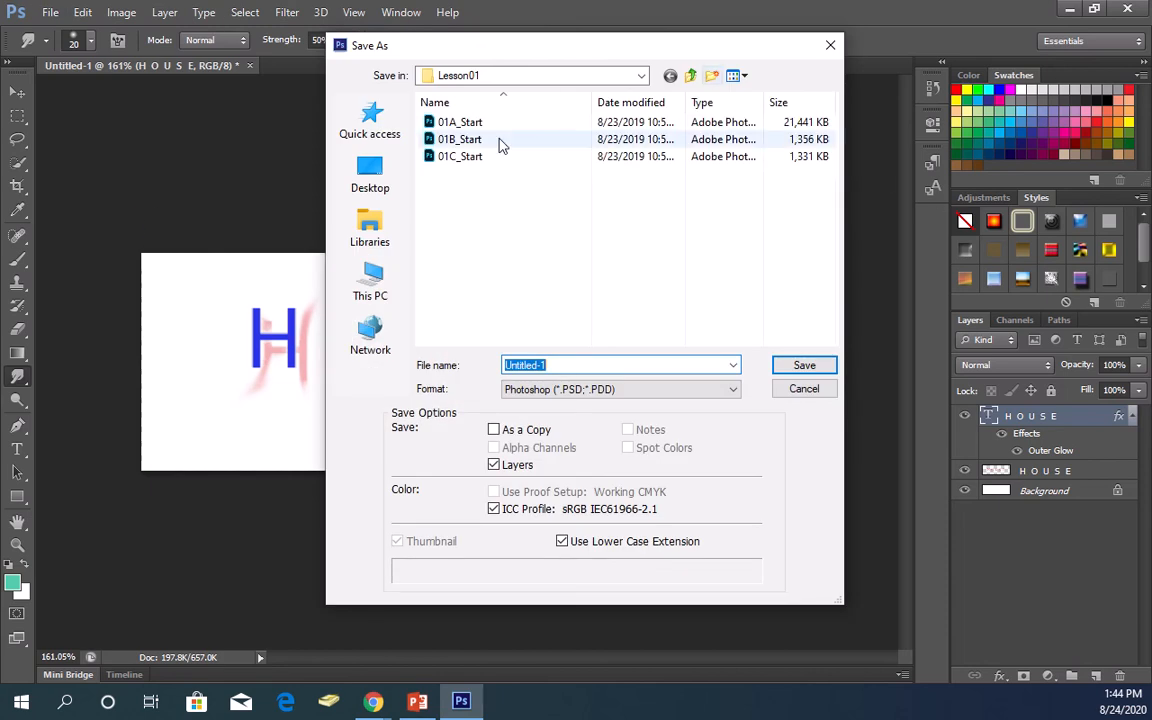
click(372, 242)
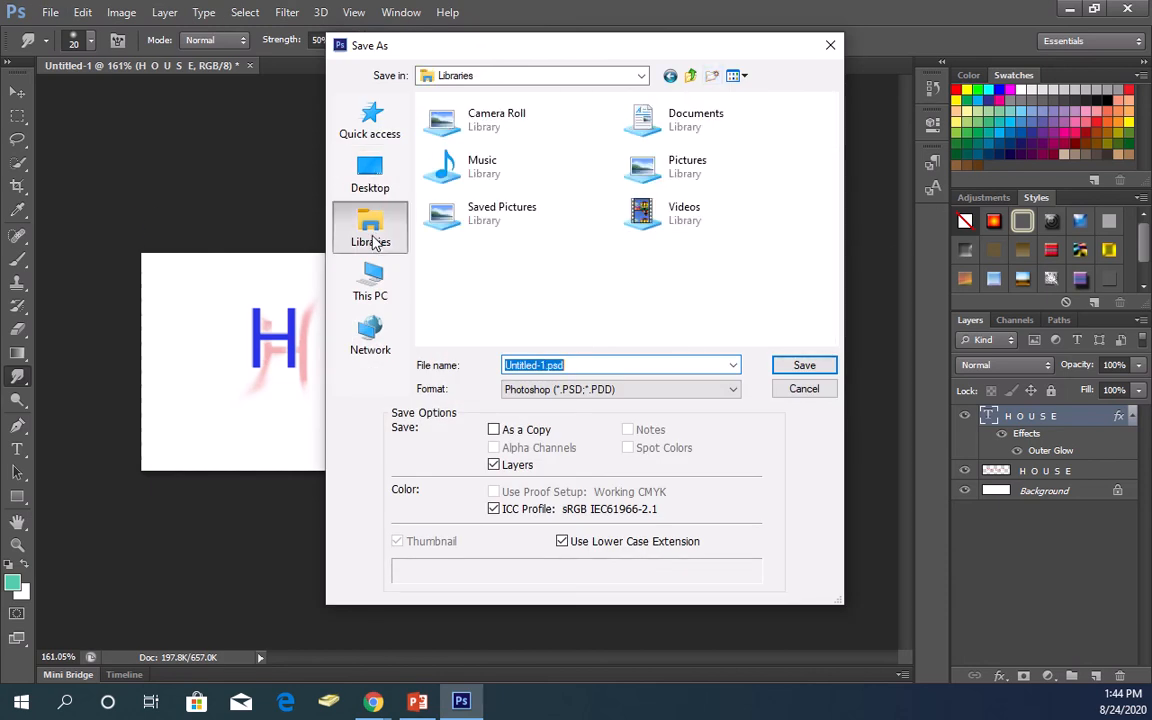
click(660, 118)
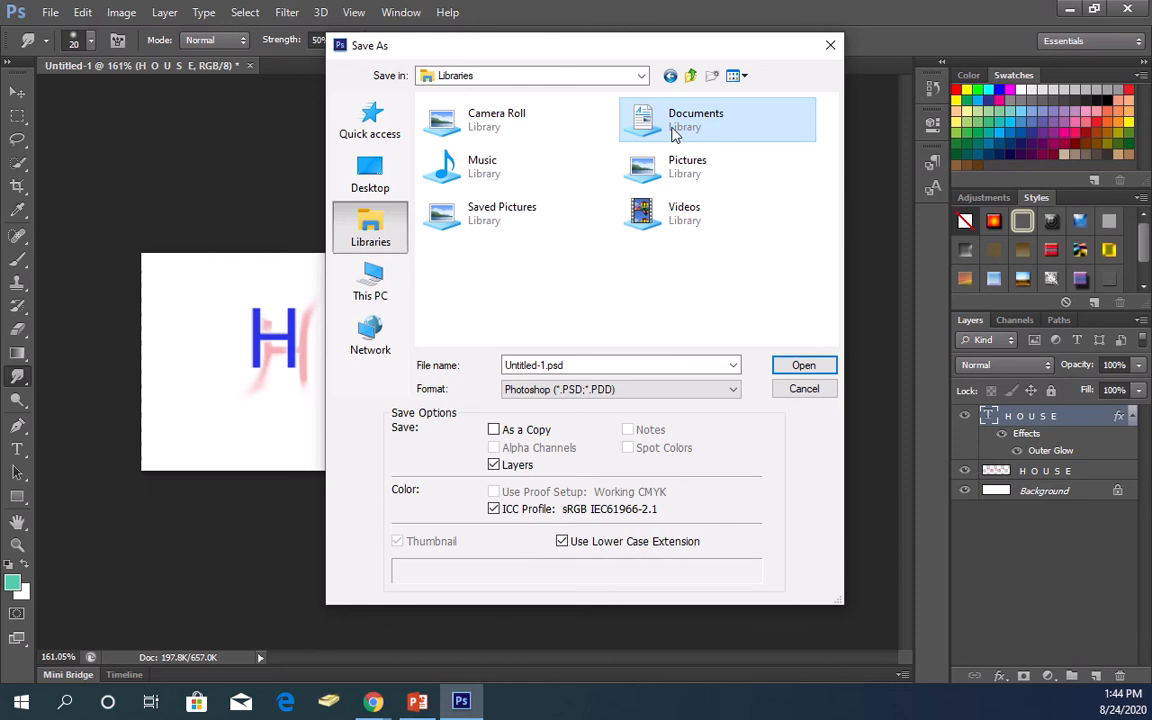
double_click(674, 135)
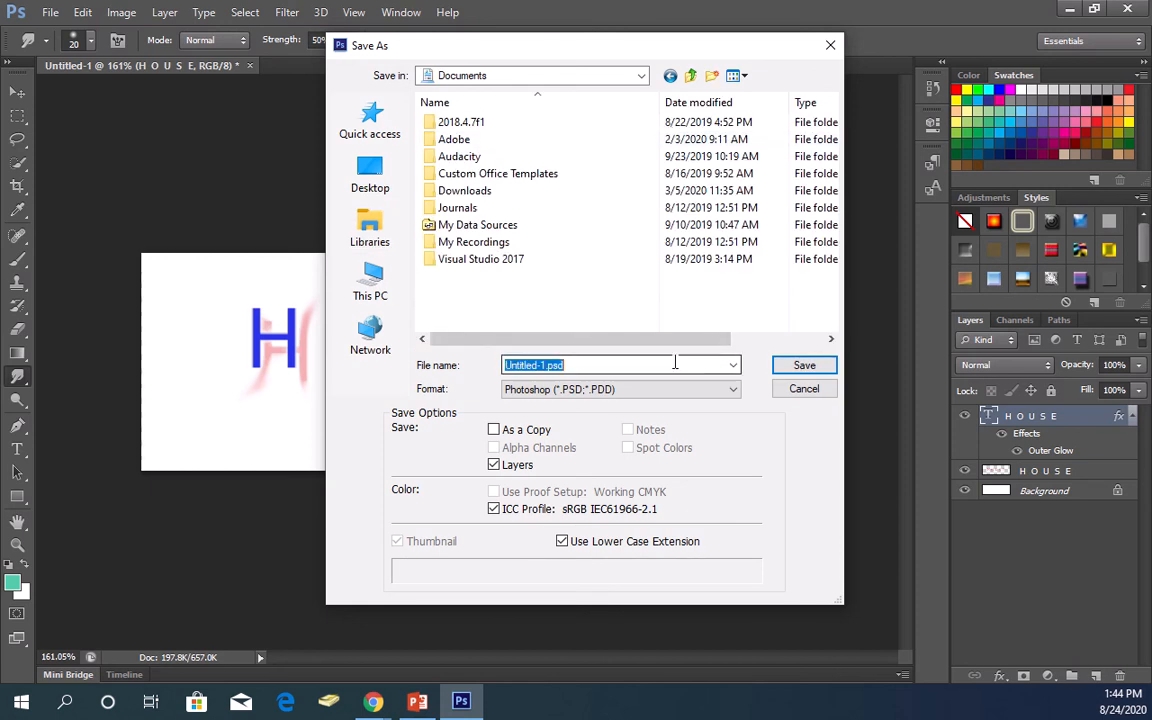
text(Name)
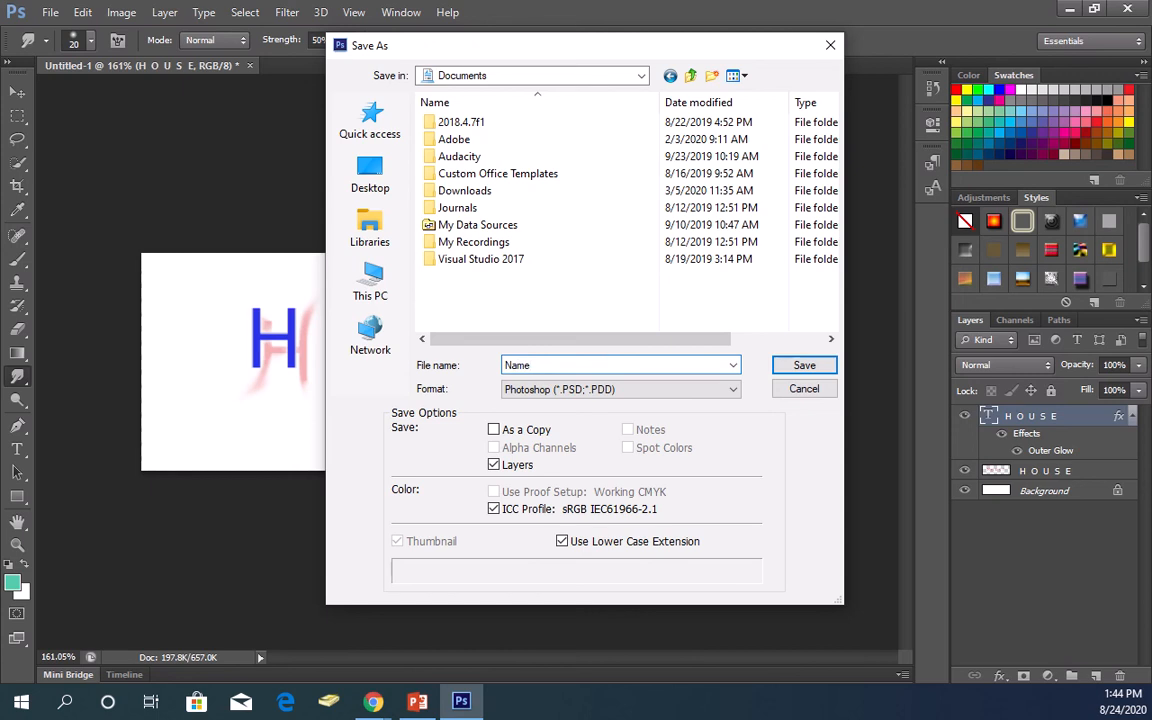
key(Return)
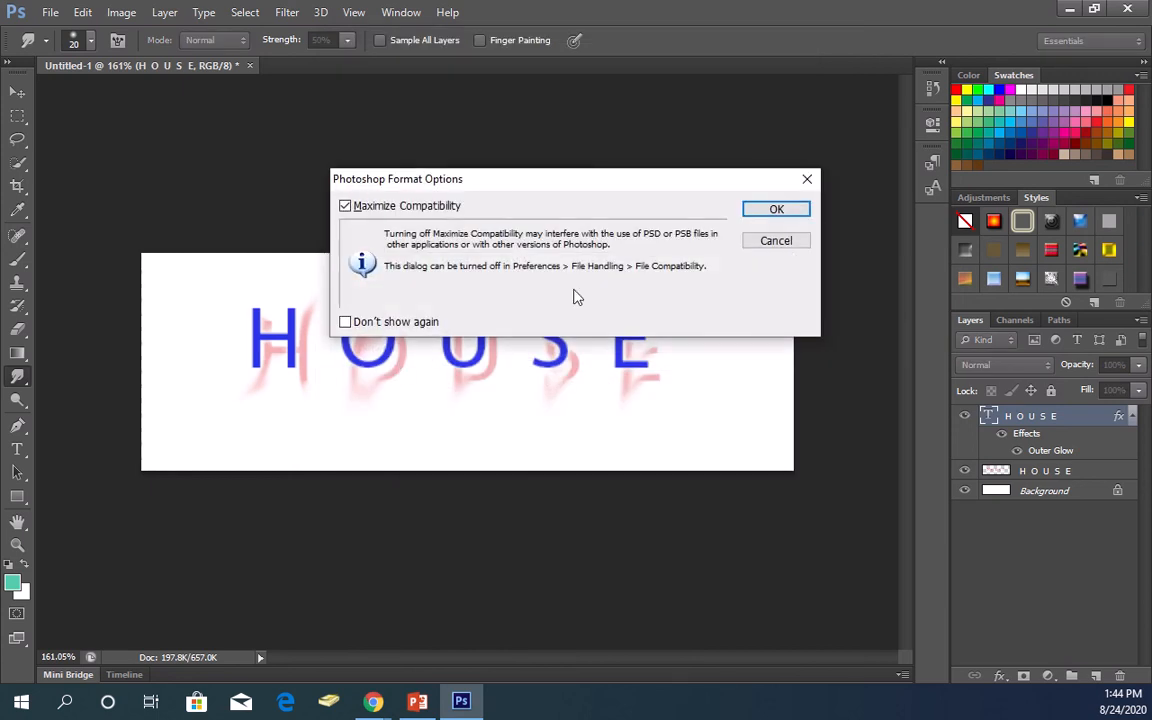
click(792, 210)
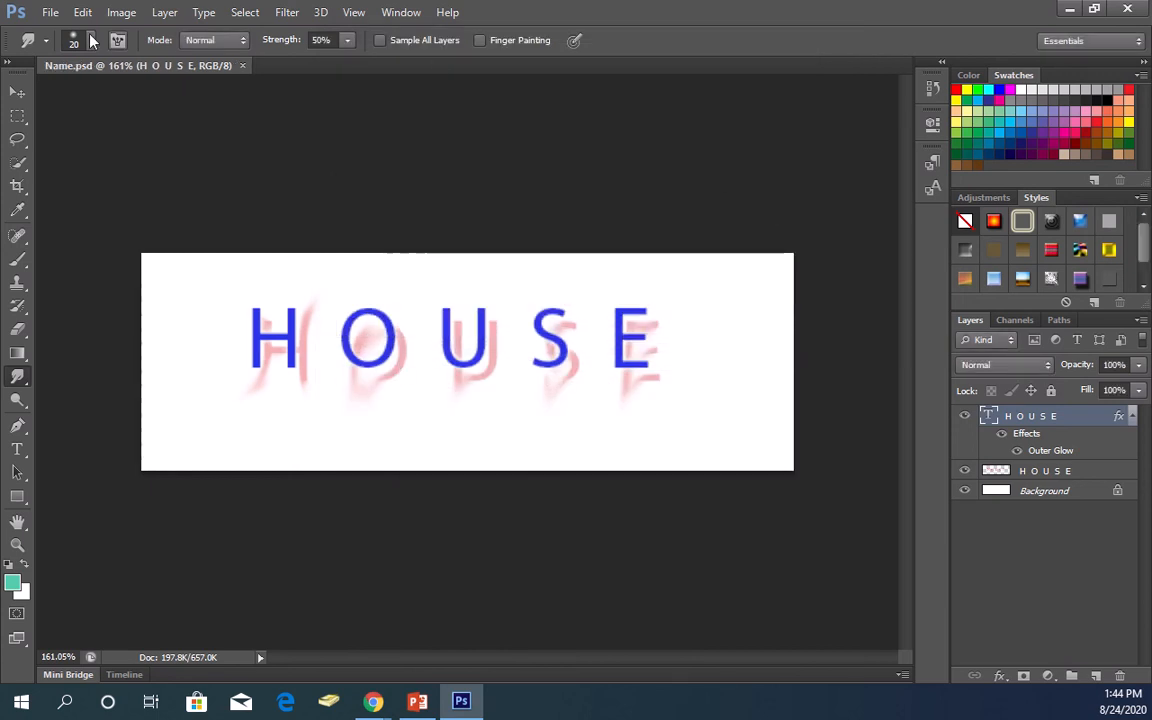
Export the image for web as a PNG-24 file with transparency, saved as Name in Documents.
click(50, 12)
mouse_move(88, 137)
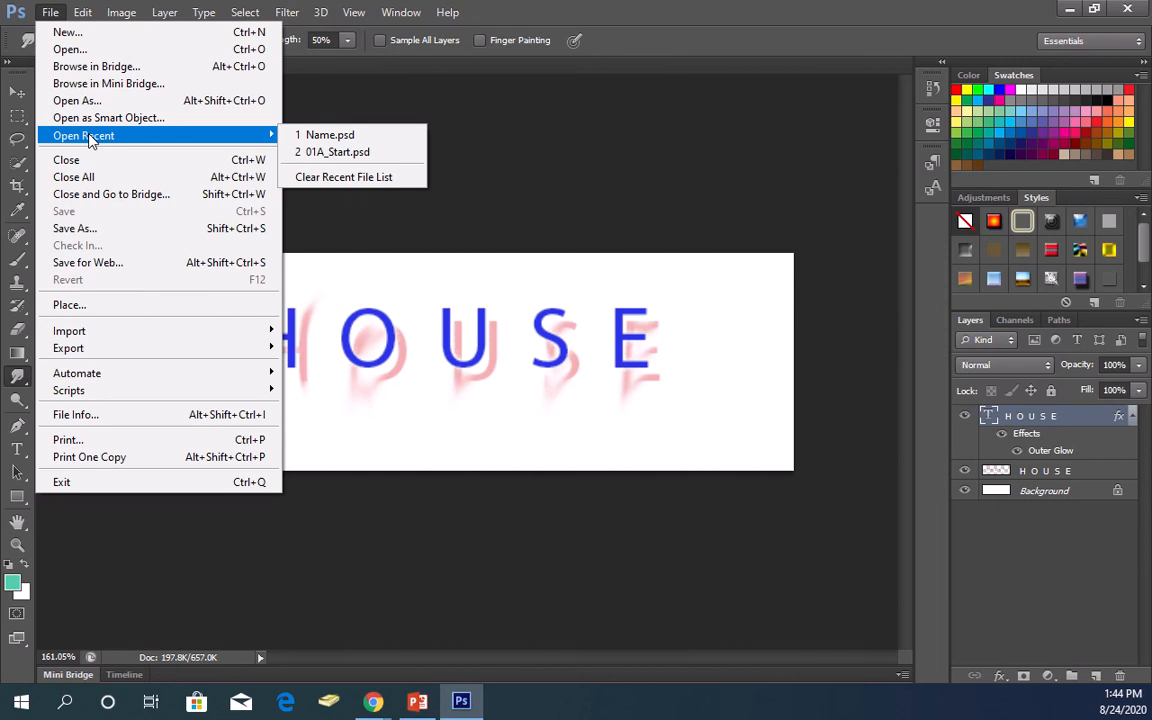
click(101, 267)
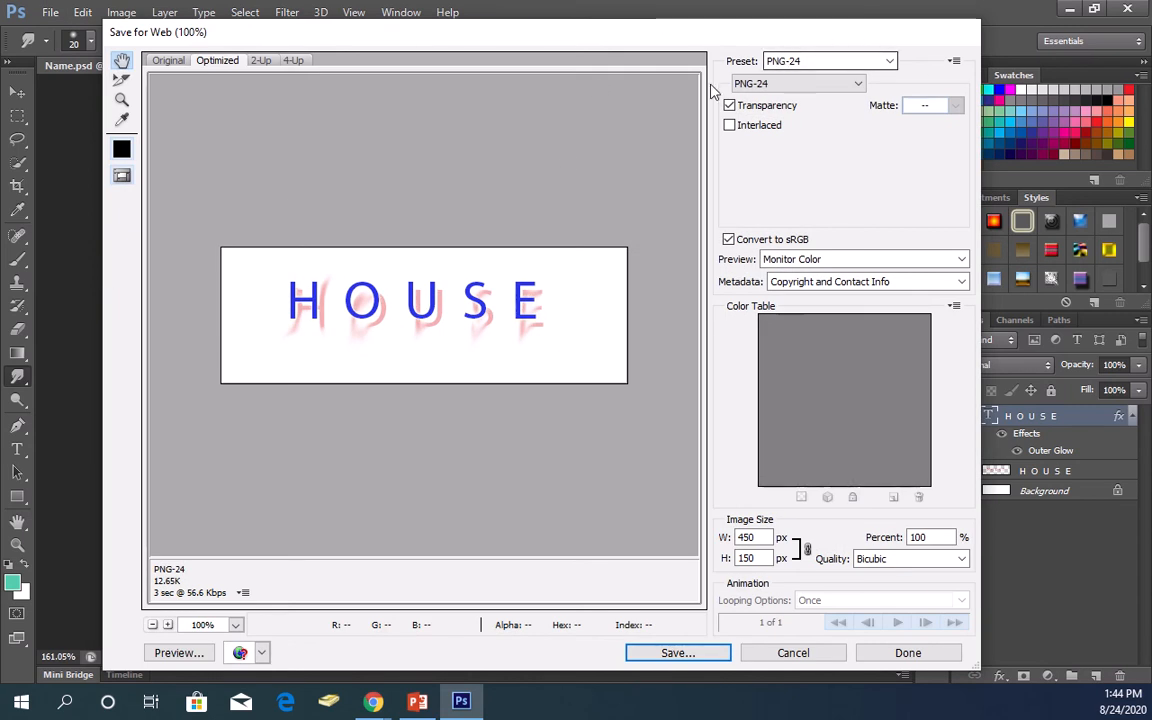
click(857, 87)
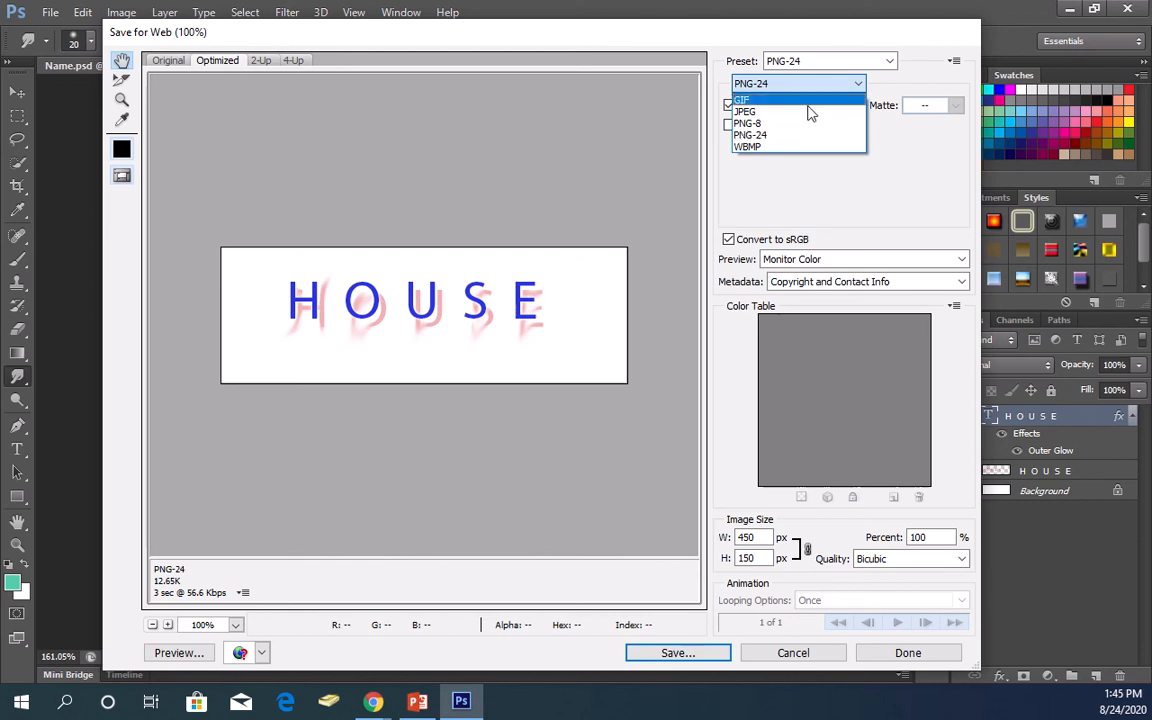
click(748, 136)
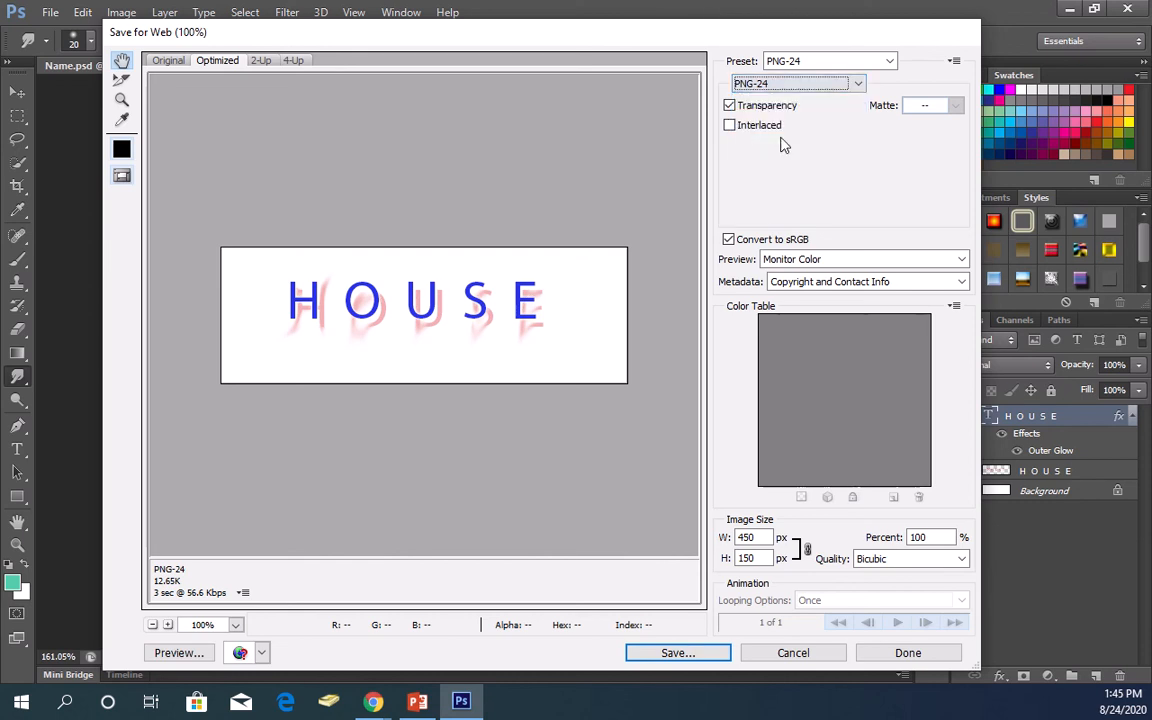
click(700, 654)
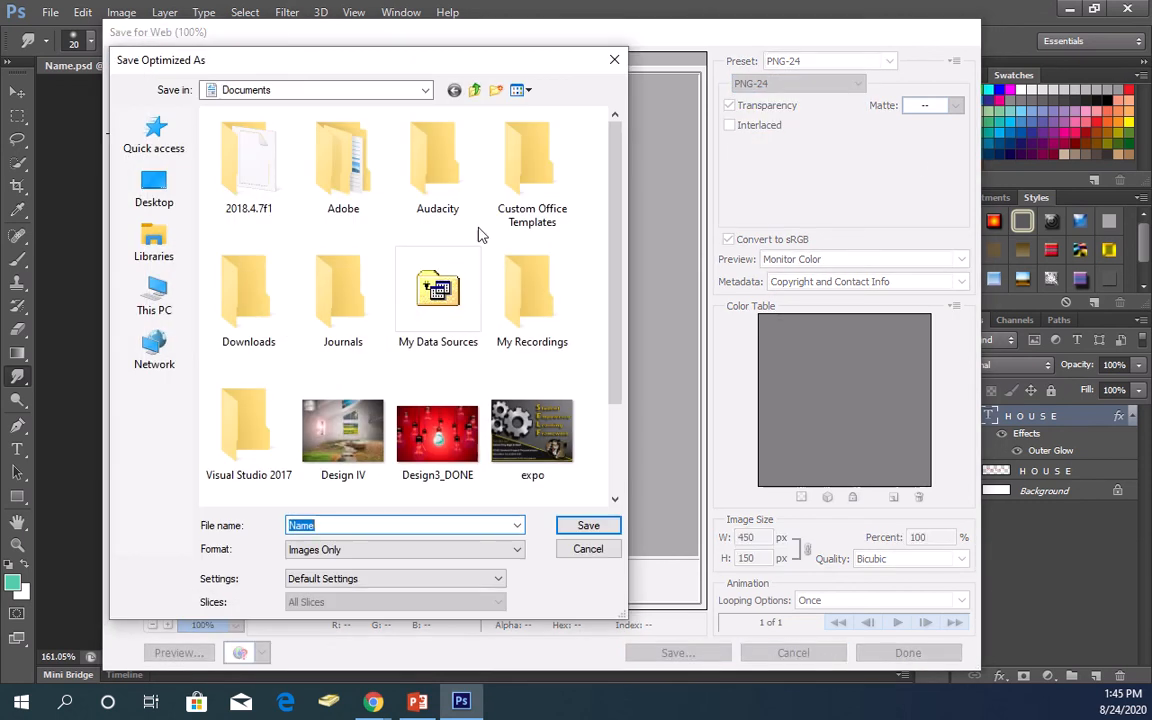
click(579, 524)
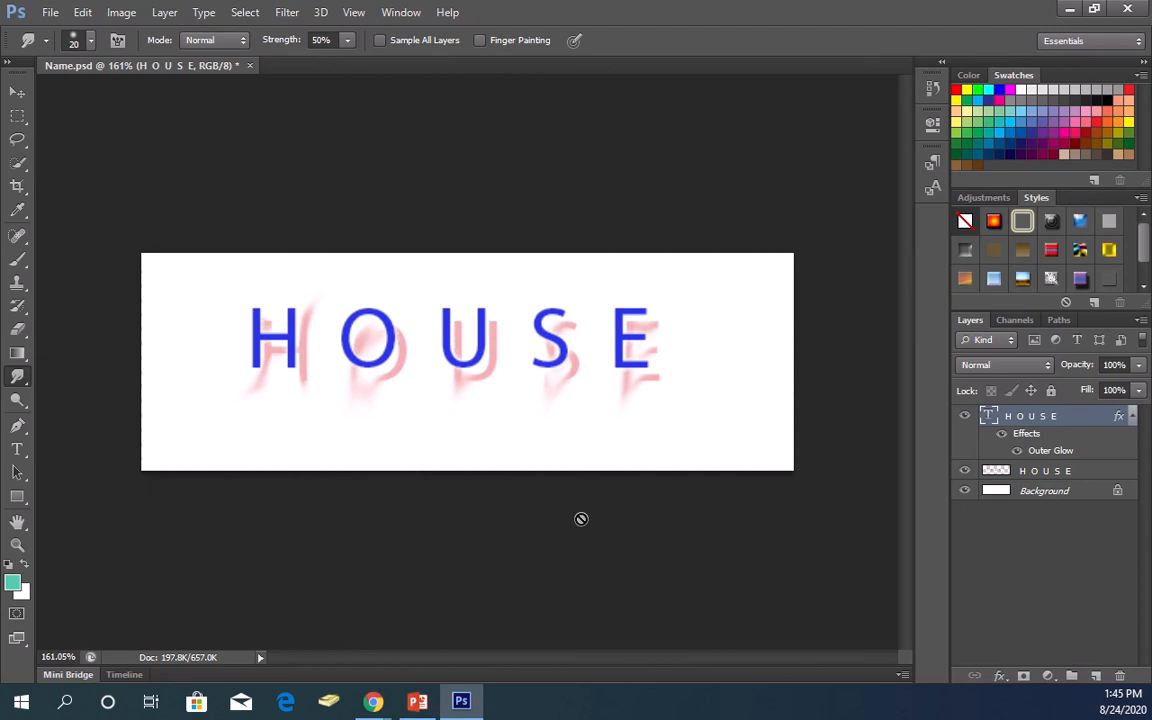
Switch to Chrome and view the Group Instruction - Intro to Photoshop Interface/Text assignment page.
mouse_move(373, 700)
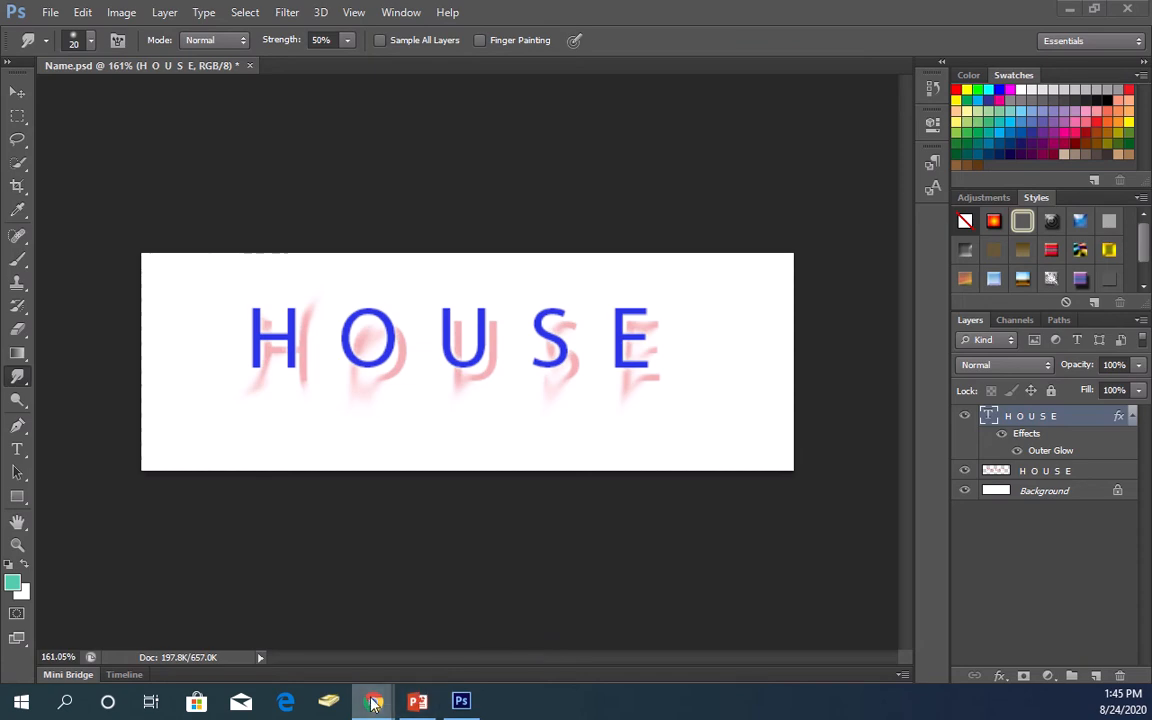
click(378, 620)
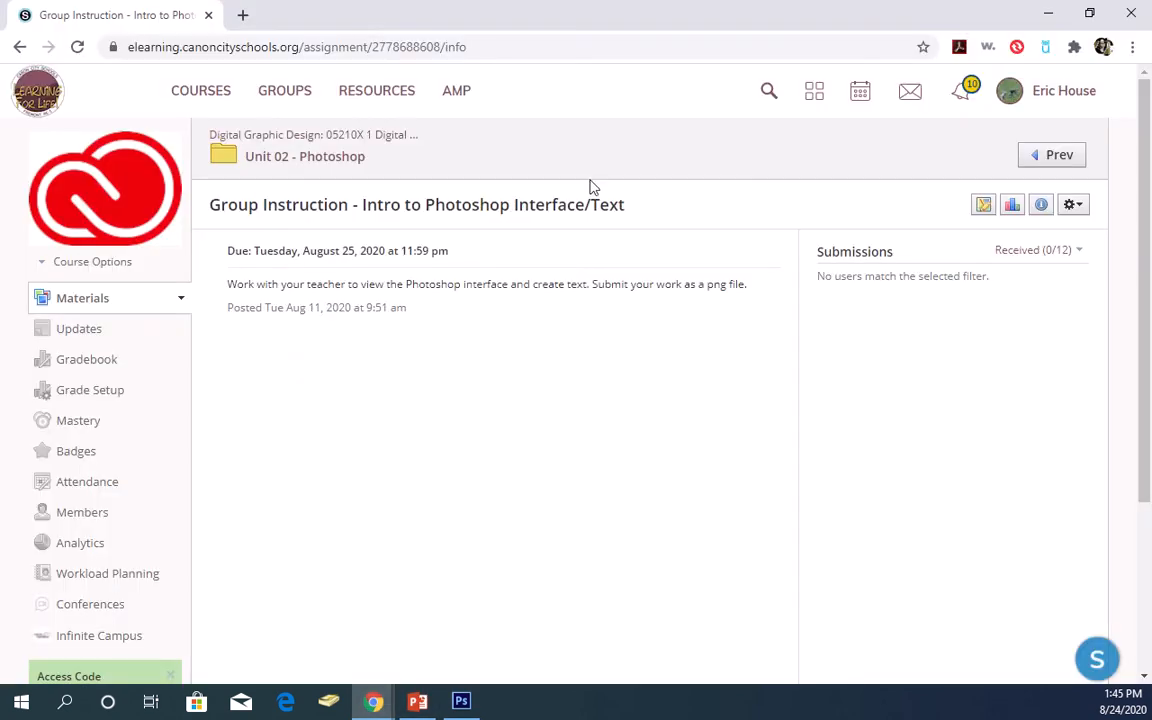